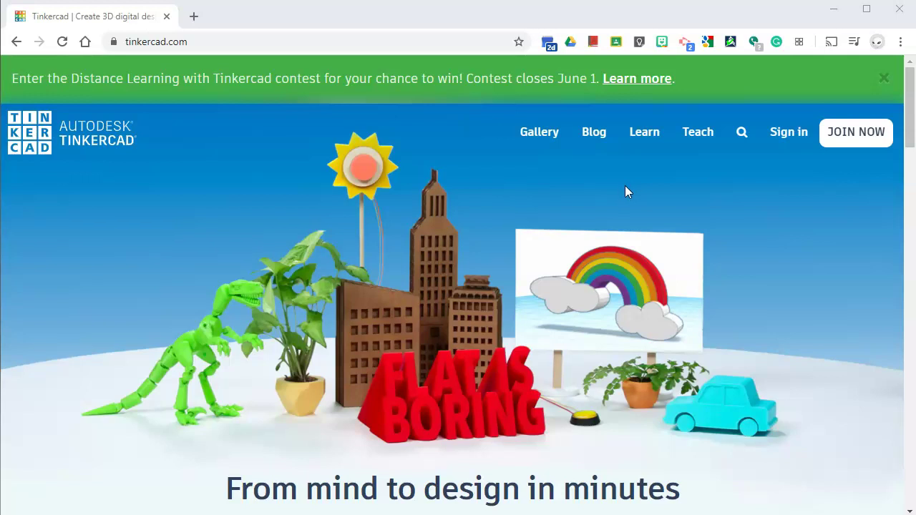
# Go to the Tinkercad sign-in page and reveal More sign in options to log in with Google.
pyautogui.click(639, 181)
pyautogui.click(651, 176)
pyautogui.click(797, 142)
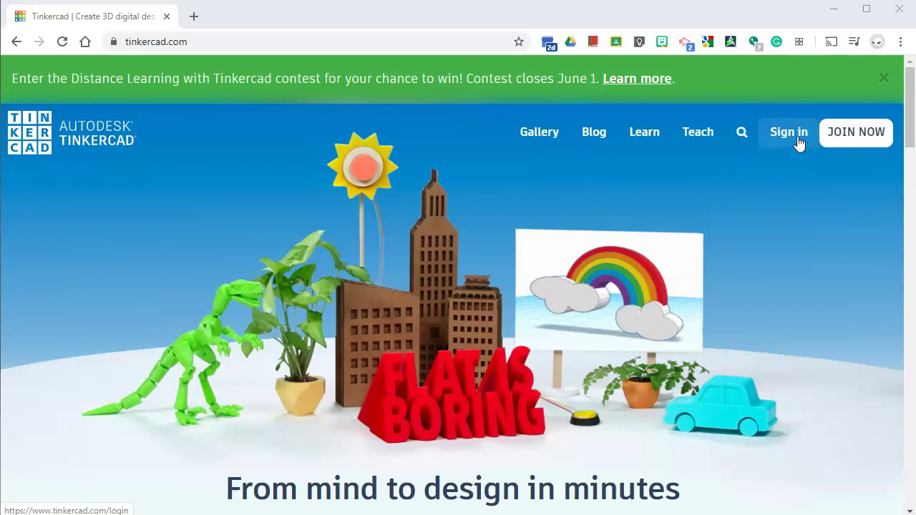
pyautogui.click(787, 143)
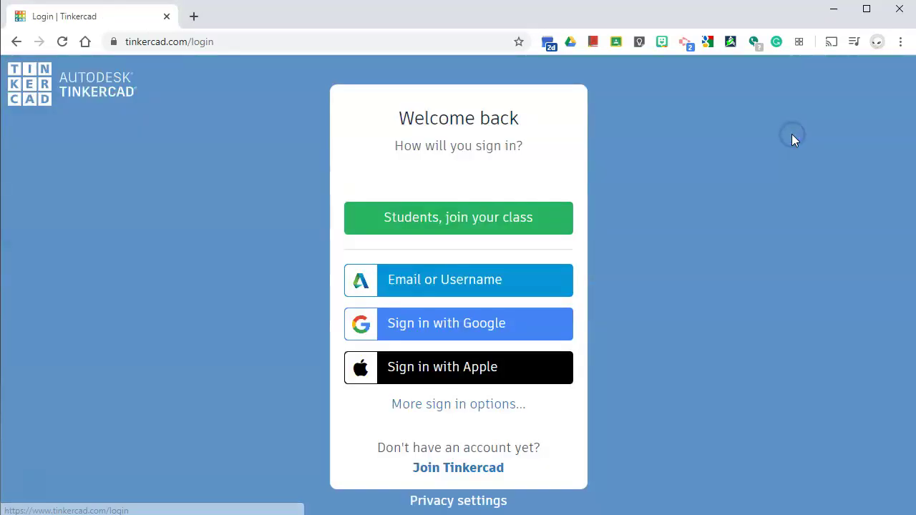
pyautogui.click(551, 262)
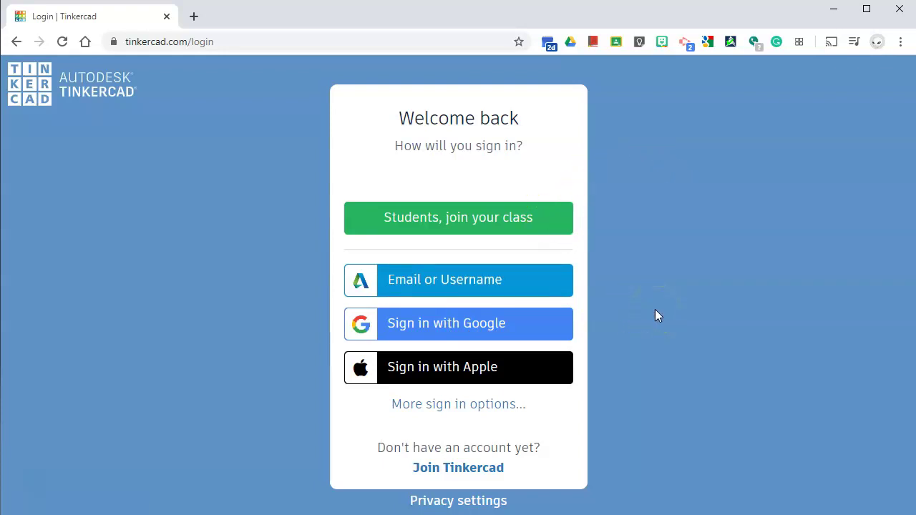
pyautogui.click(477, 408)
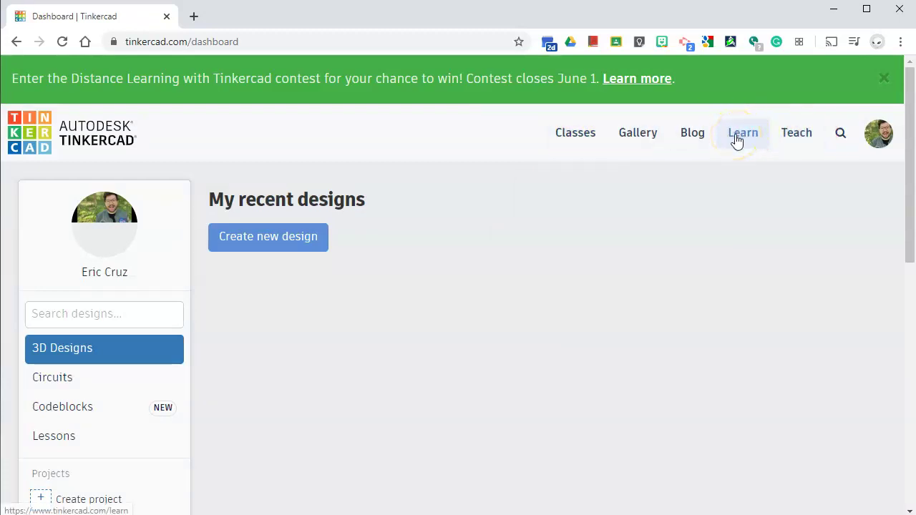
# From Learn, browse the Projects list and open the Let's Learn Tinkercad! project.
pyautogui.click(737, 141)
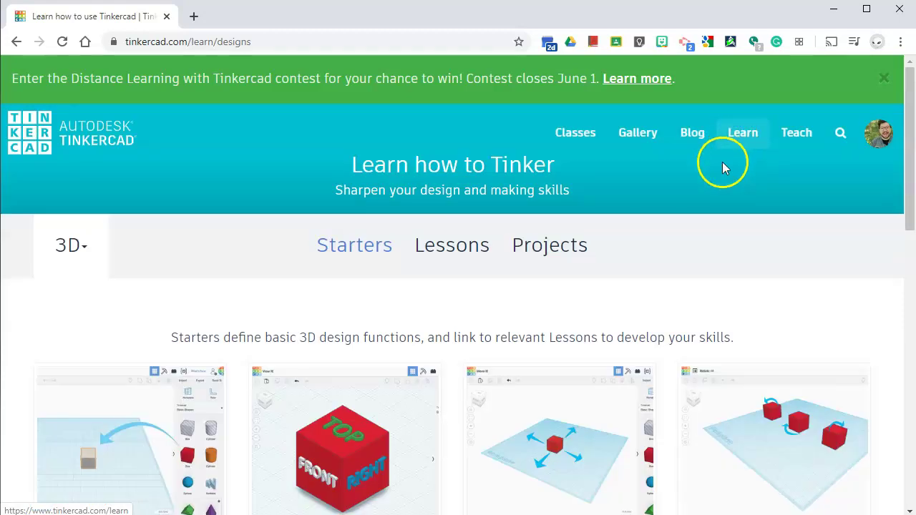
pyautogui.click(559, 248)
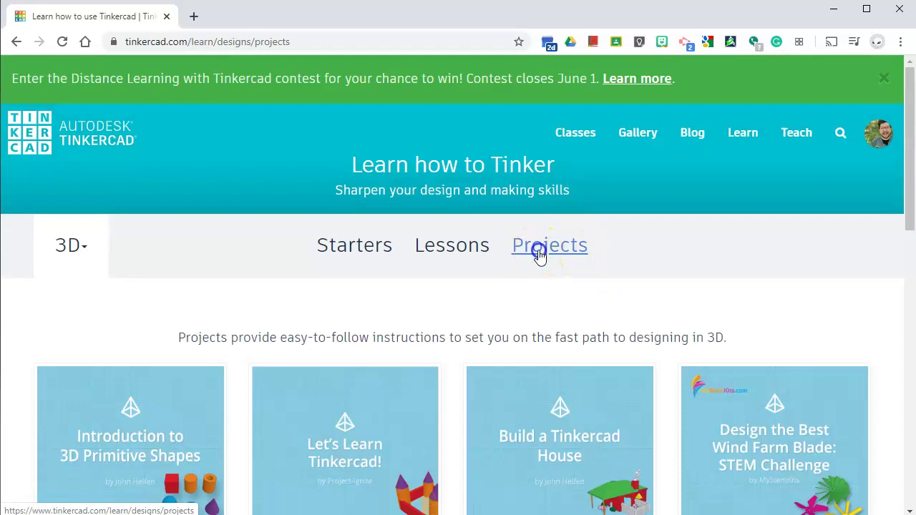
pyautogui.click(523, 280)
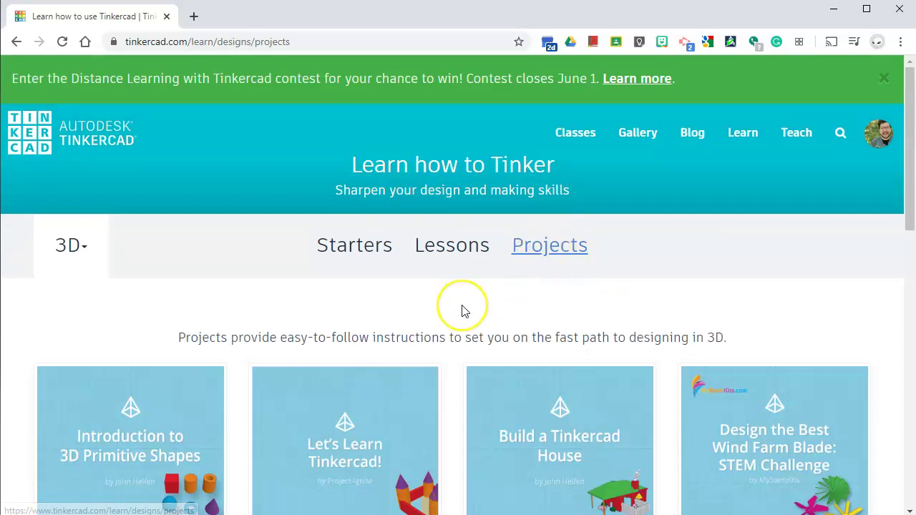
pyautogui.scroll(-2, 461, 309)
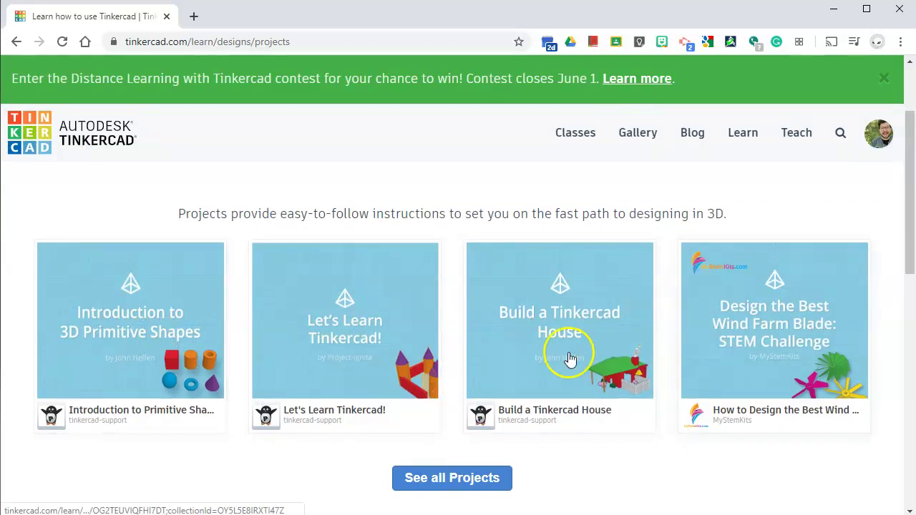
pyautogui.click(349, 320)
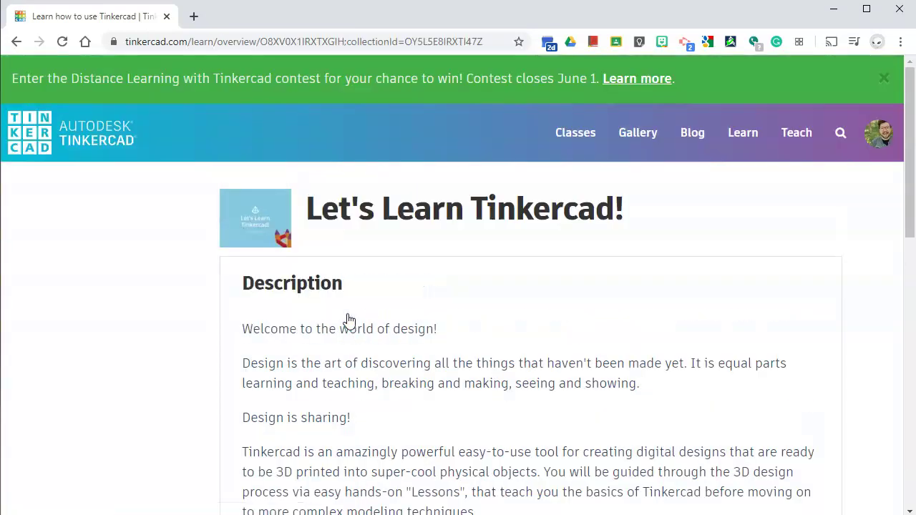
# Scroll to the five-lesson list and start lesson 1, Getting Started - Navigation and Menus.
pyautogui.scroll(-1, 549, 313)
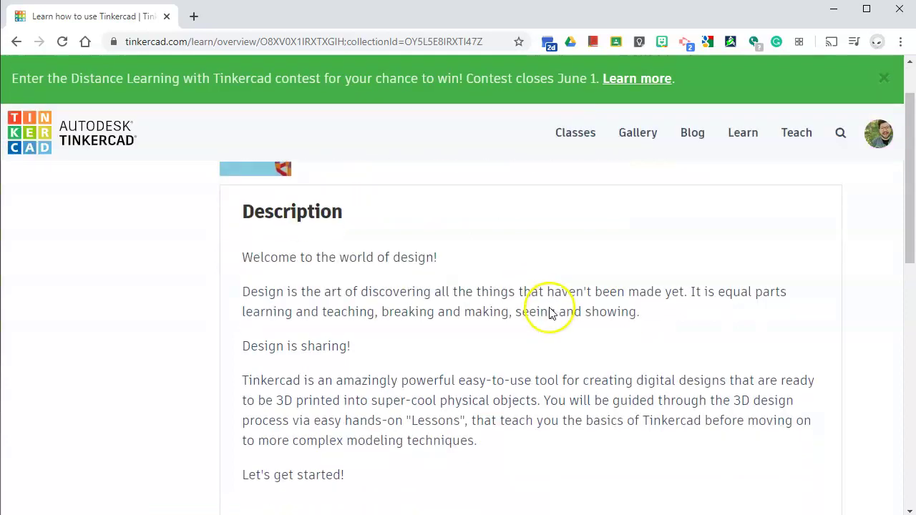
pyautogui.scroll(-1, 550, 314)
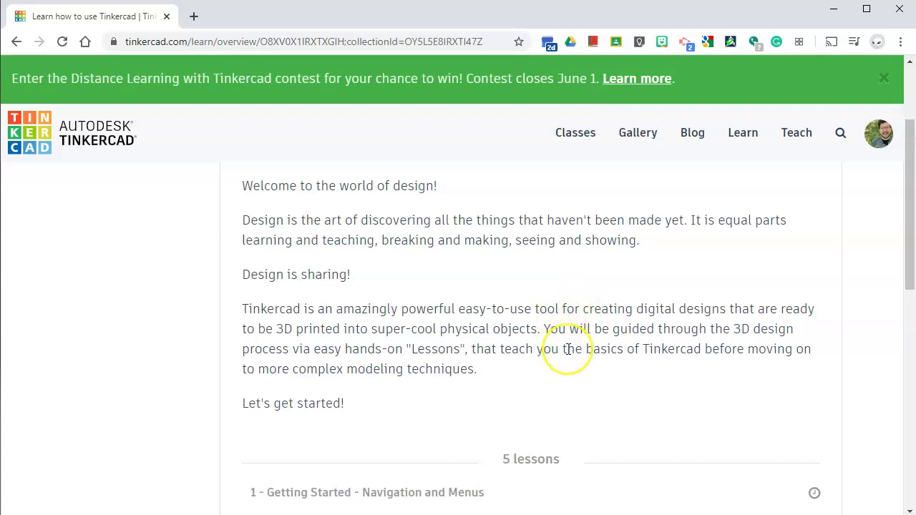
pyautogui.scroll(-2, 566, 348)
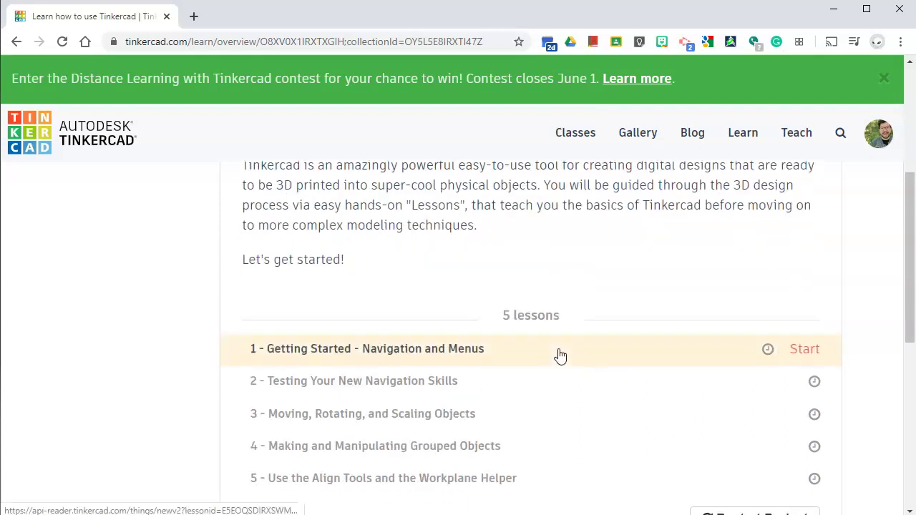
pyautogui.scroll(-1, 556, 356)
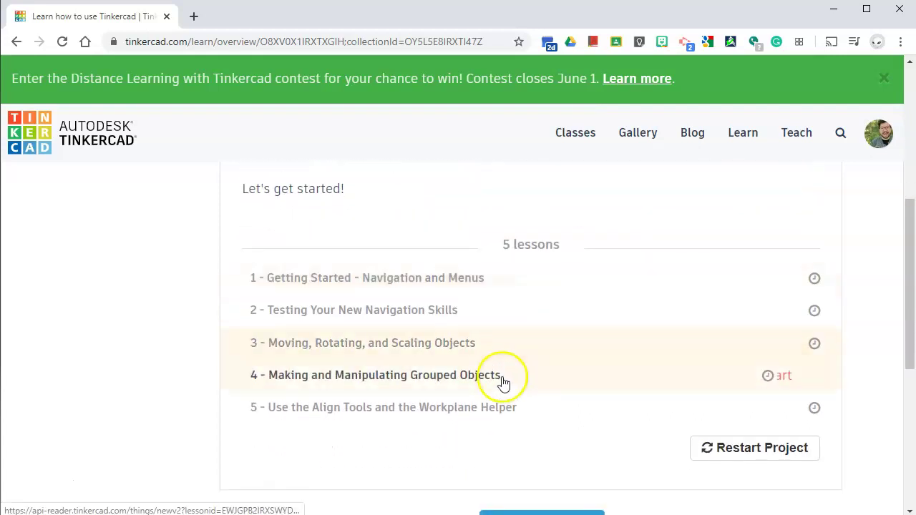
pyautogui.click(503, 282)
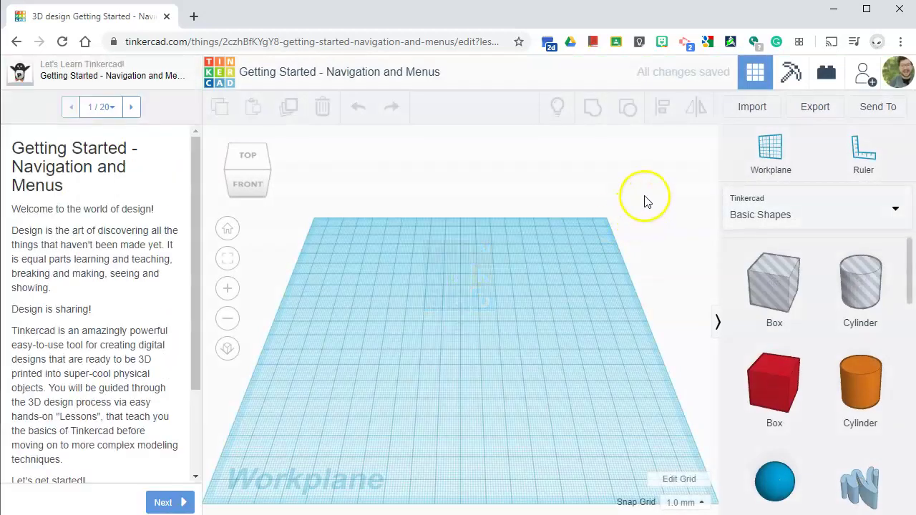
# Read through the lesson's opening step and advance the guide to step 2.
pyautogui.moveTo(193, 165); pyautogui.dragTo(194, 139)
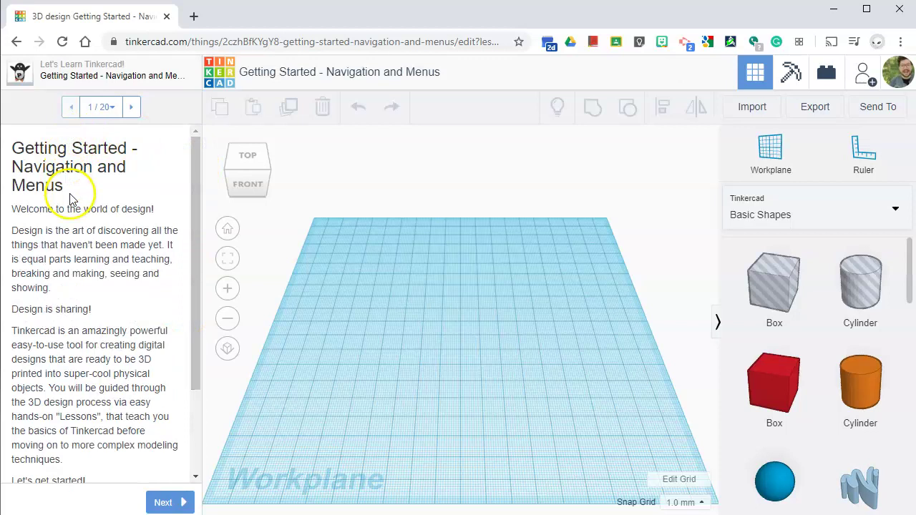
pyautogui.scroll(-2, 63, 197)
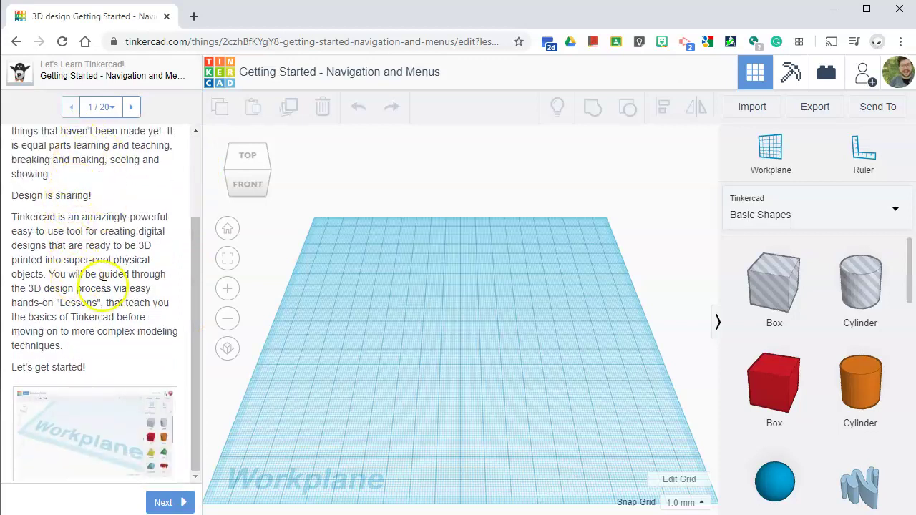
pyautogui.scroll(2, 86, 272)
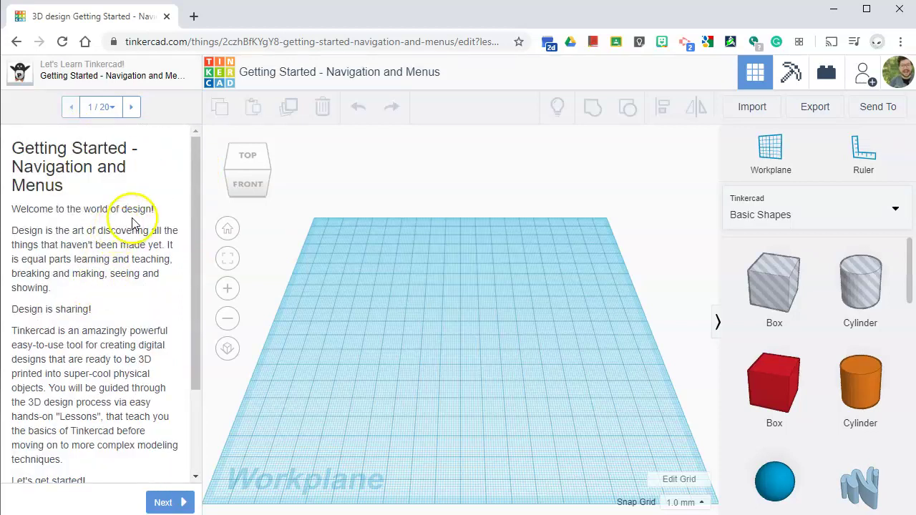
pyautogui.scroll(-2, 136, 215)
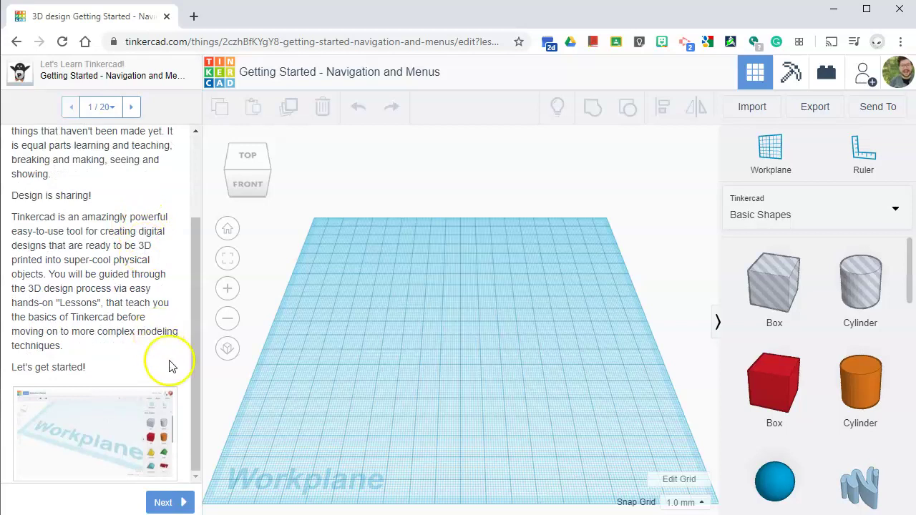
pyautogui.scroll(2, 184, 372)
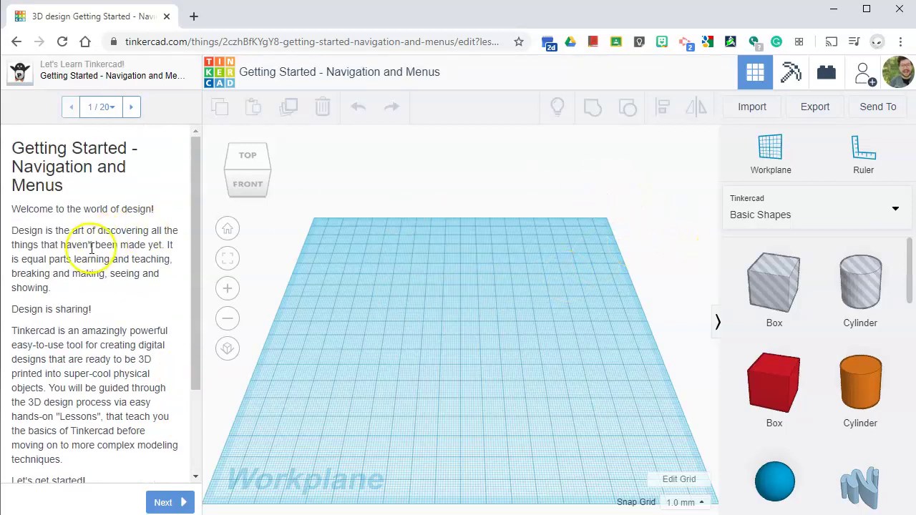
pyautogui.scroll(-2, 152, 287)
pyautogui.scroll(2, 149, 286)
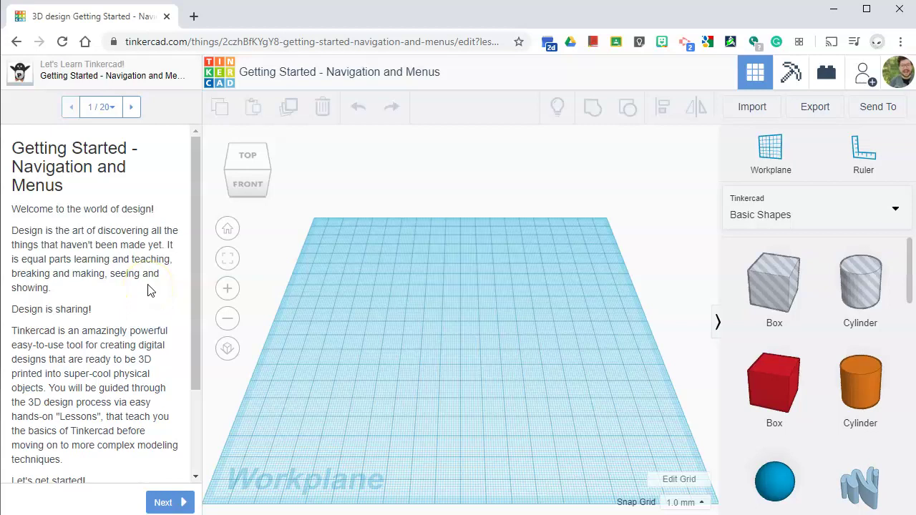
pyautogui.scroll(-2, 149, 289)
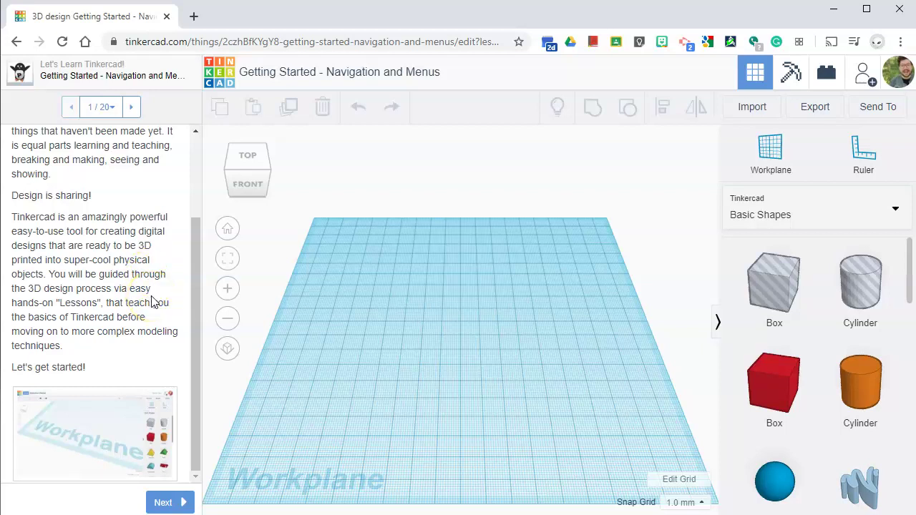
pyautogui.click(169, 502)
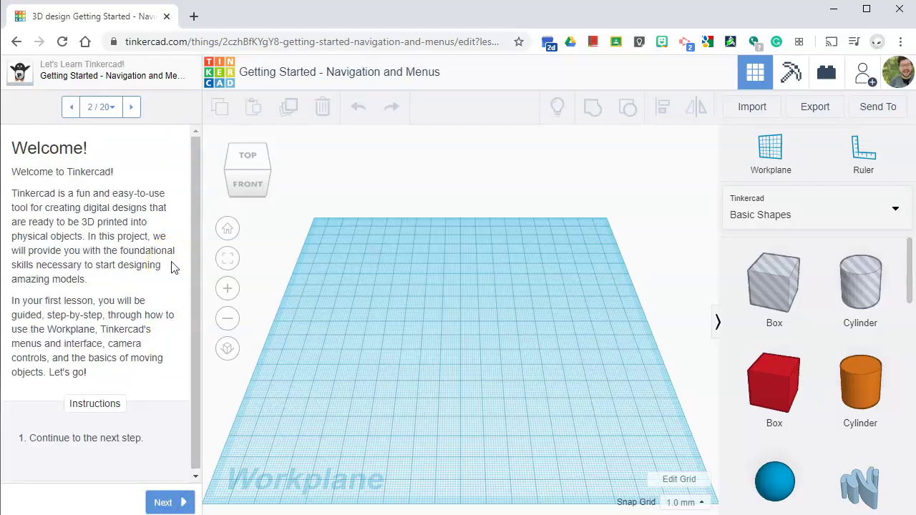
# Select the 'In your first lesson' paragraph, then advance the guide to step 3.
pyautogui.scroll(-1, 170, 293)
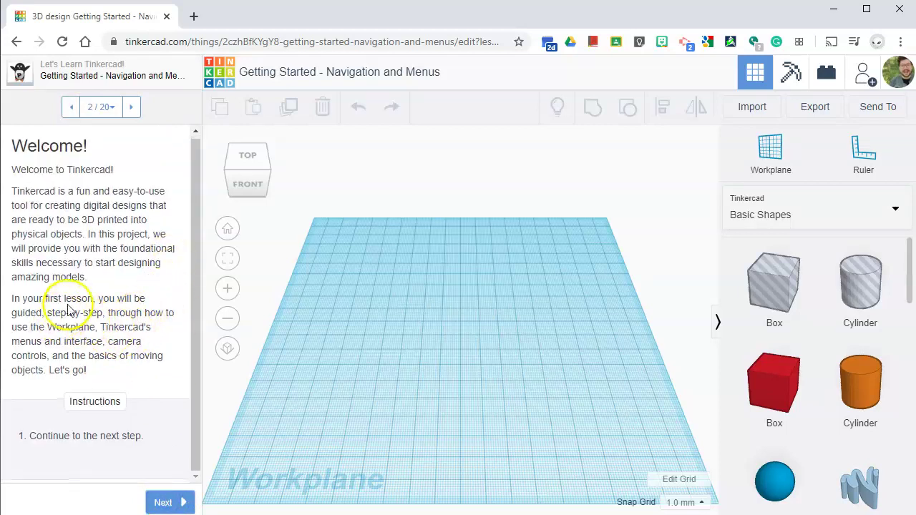
pyautogui.moveTo(101, 299); pyautogui.dragTo(127, 372)
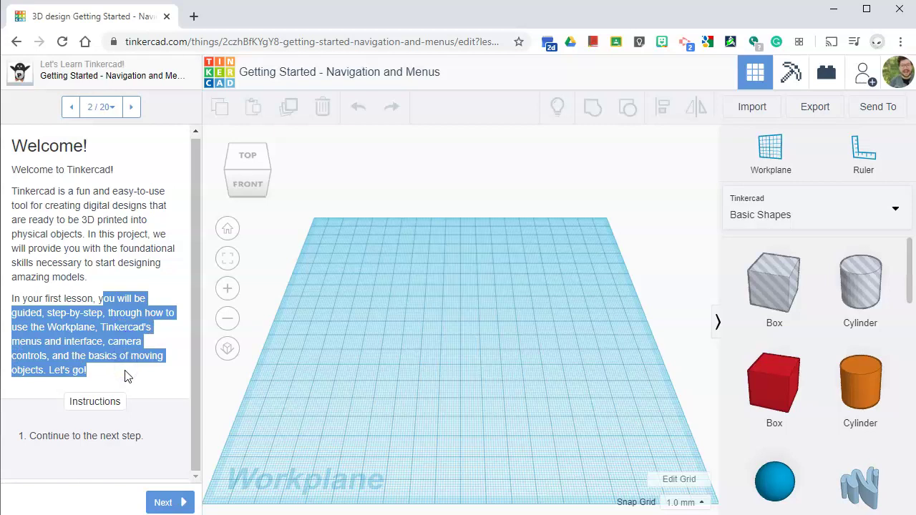
pyautogui.moveTo(123, 371); pyautogui.dragTo(9, 300)
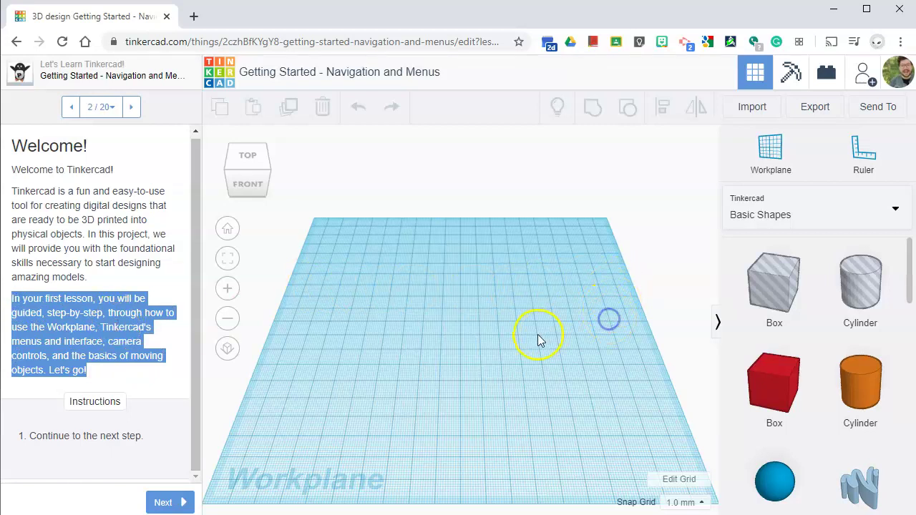
pyautogui.click(607, 317)
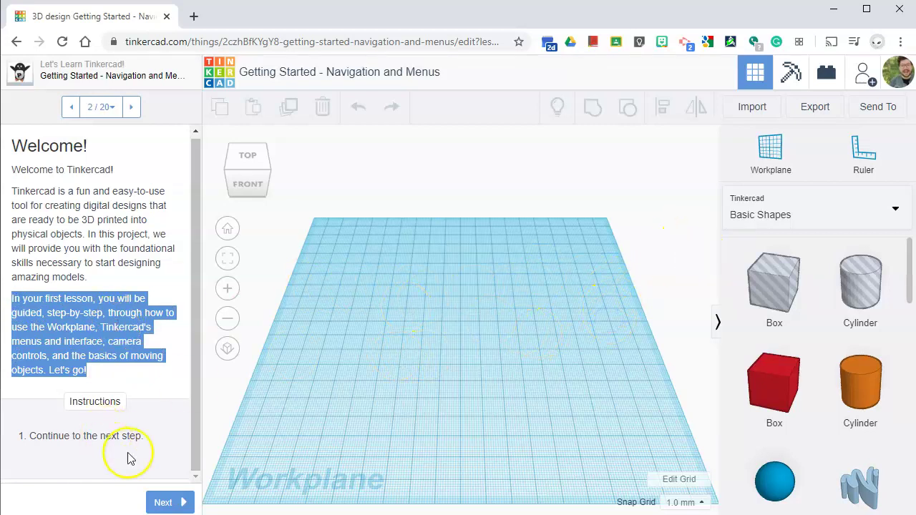
pyautogui.click(163, 501)
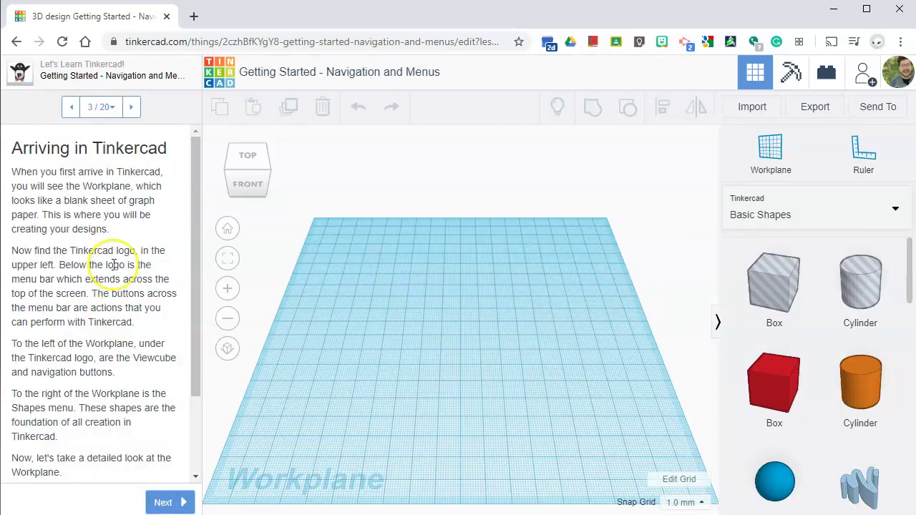
pyautogui.scroll(-2, 113, 264)
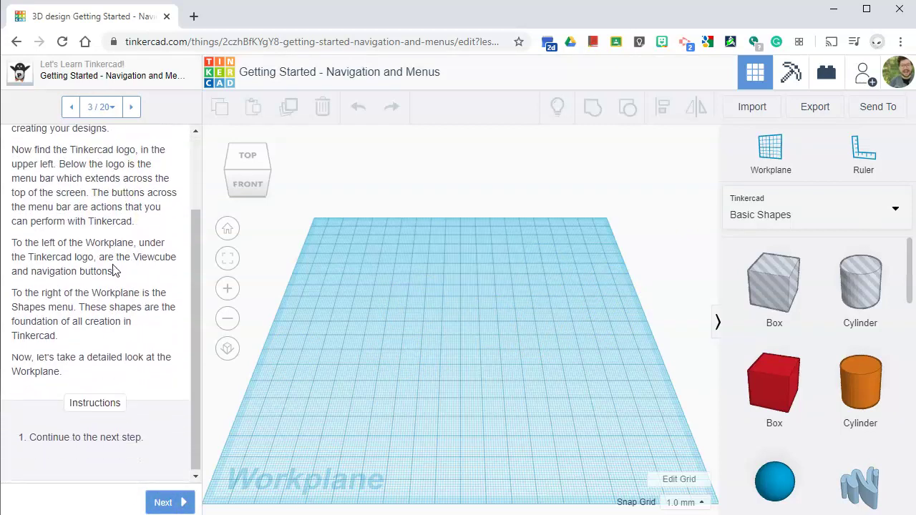
pyautogui.scroll(3, 113, 270)
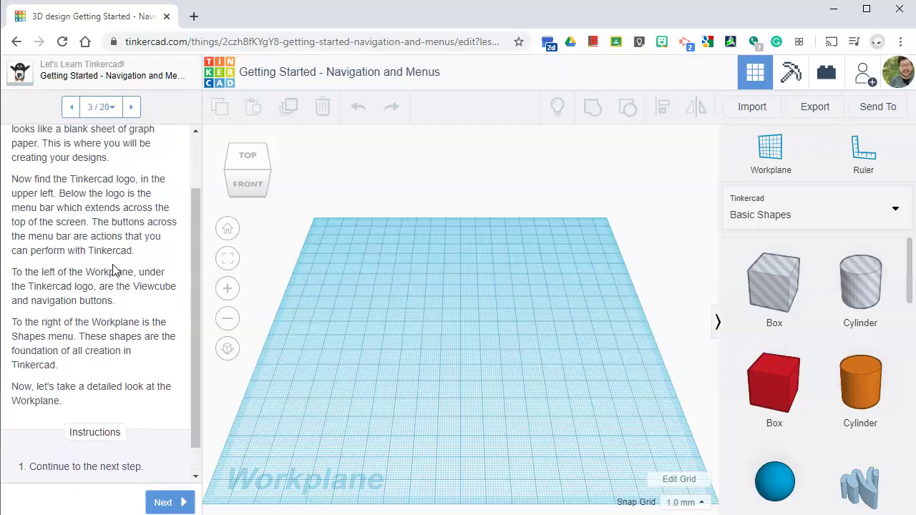
pyautogui.scroll(-1, 113, 270)
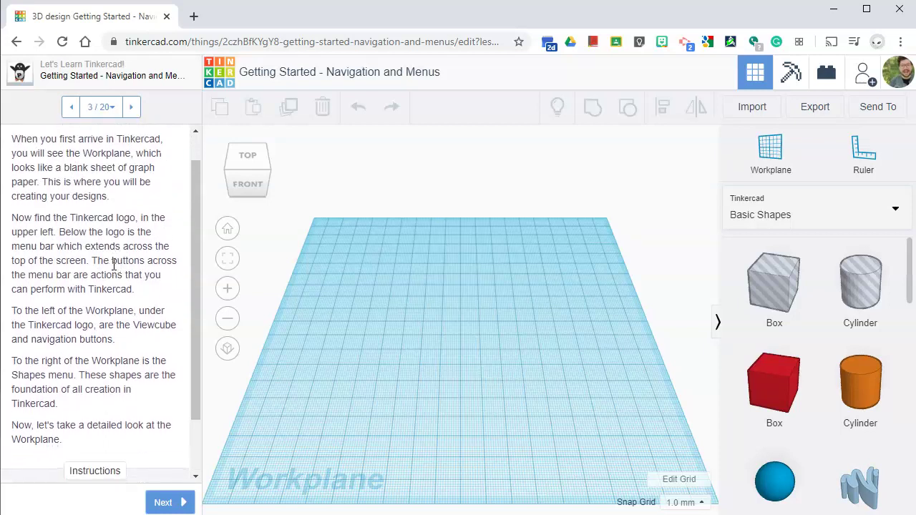
pyautogui.click(374, 263)
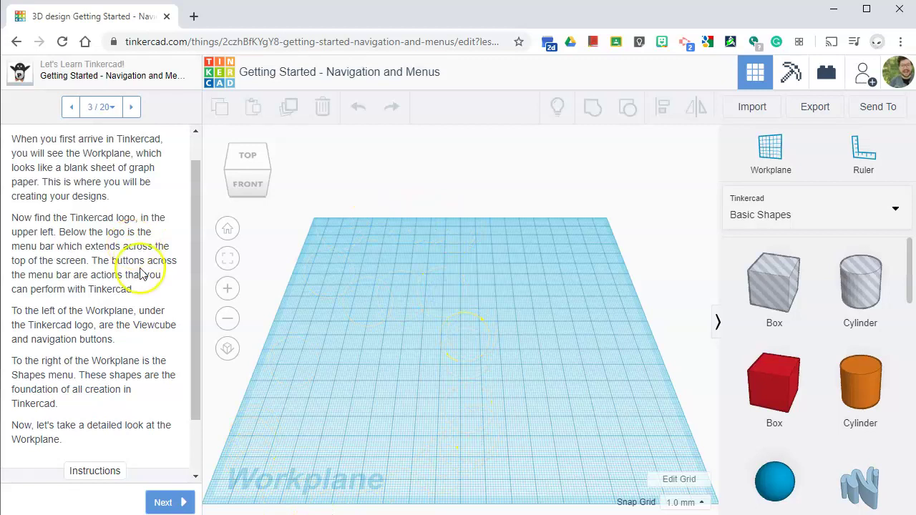
pyautogui.scroll(-1, 143, 272)
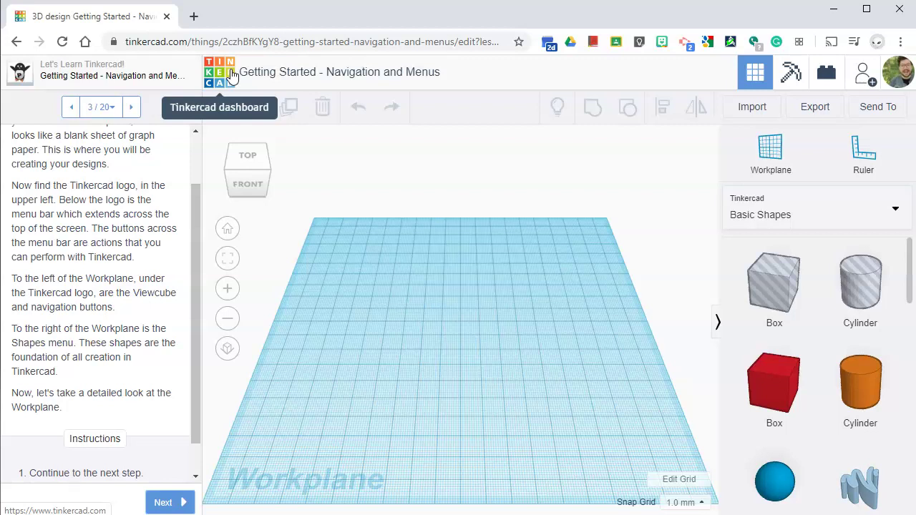
# View the workplane from top, corner and front, then return to Home View and Fit All.
pyautogui.click(246, 159)
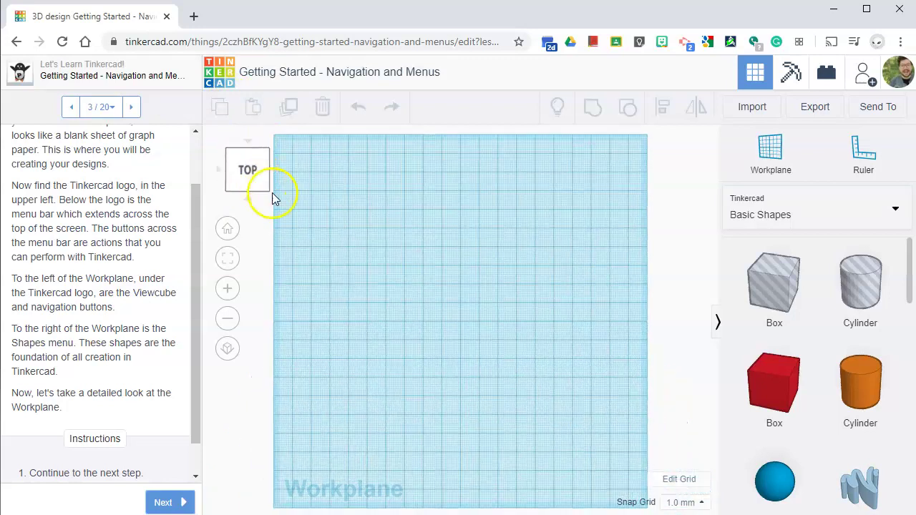
pyautogui.click(267, 190)
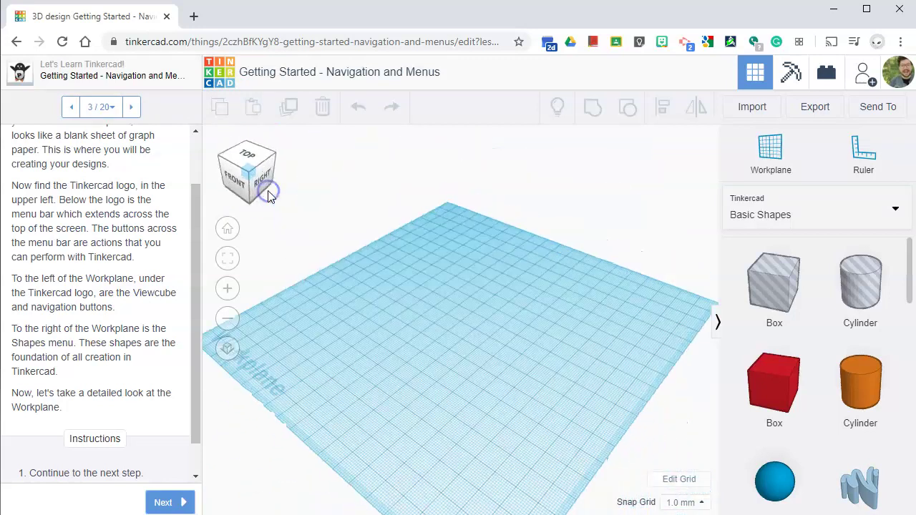
pyautogui.click(231, 182)
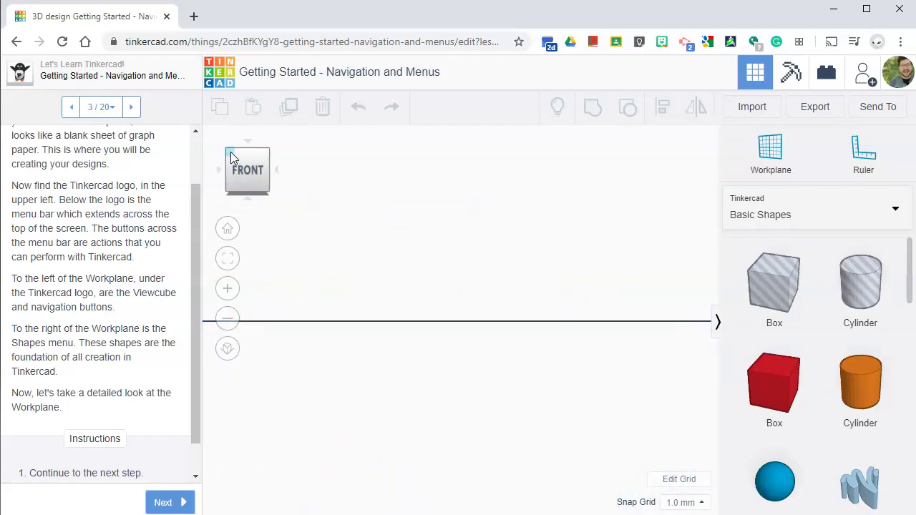
pyautogui.click(231, 154)
pyautogui.click(228, 230)
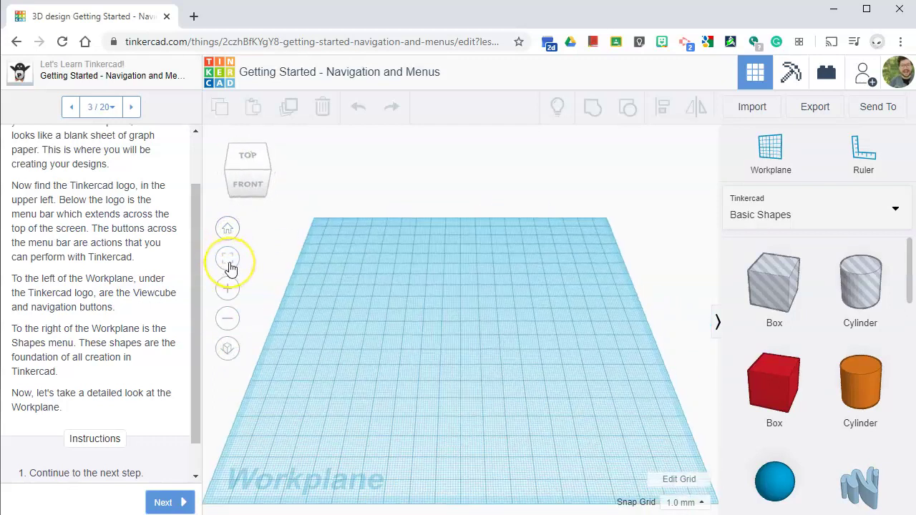
pyautogui.click(227, 260)
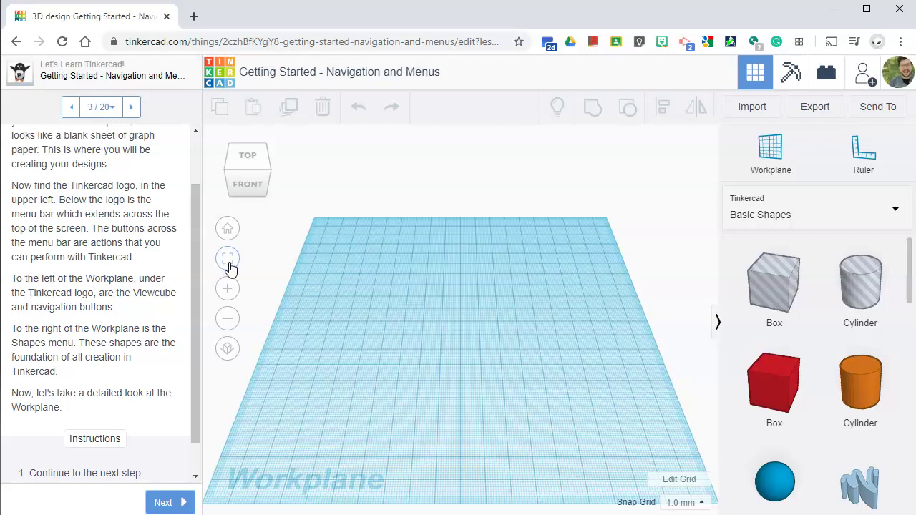
# Browse the shape library list, keep Basic Shapes, and advance to step 4, Exploring the Workplane.
pyautogui.scroll(-2, 828, 300)
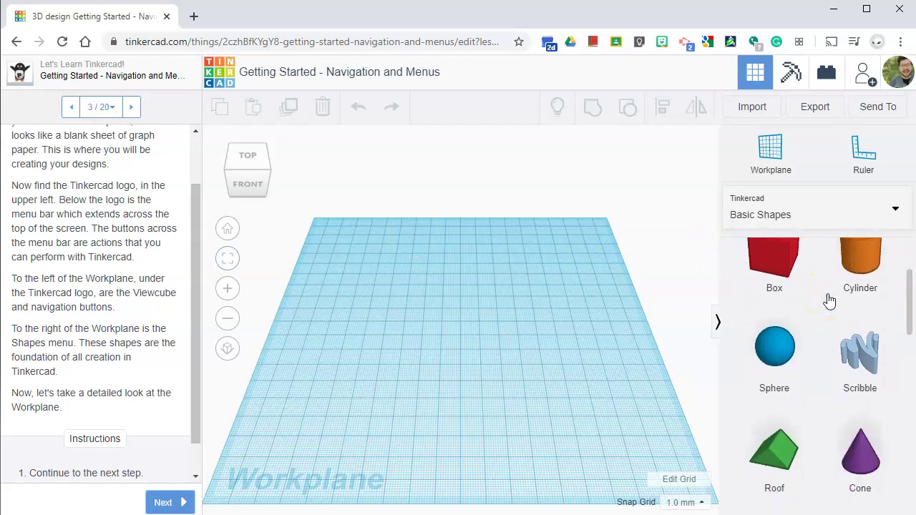
pyautogui.scroll(-5, 828, 301)
pyautogui.click(818, 223)
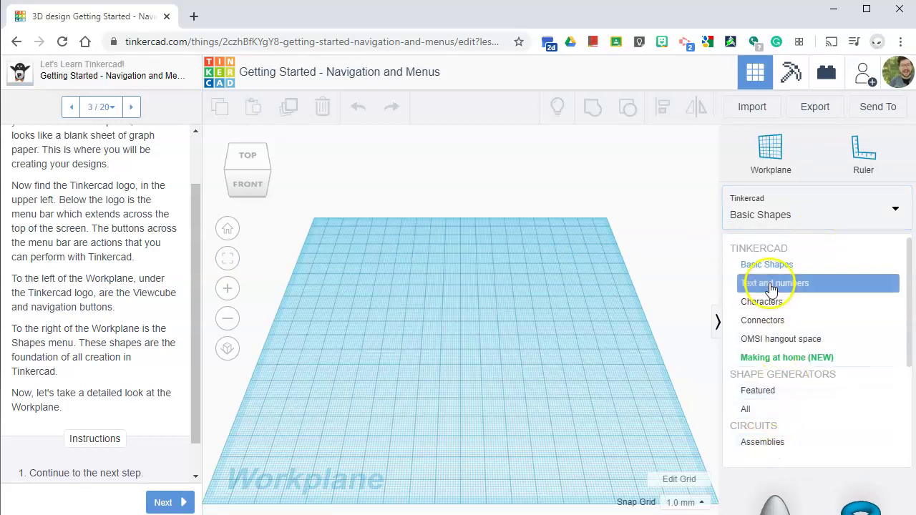
pyautogui.click(769, 264)
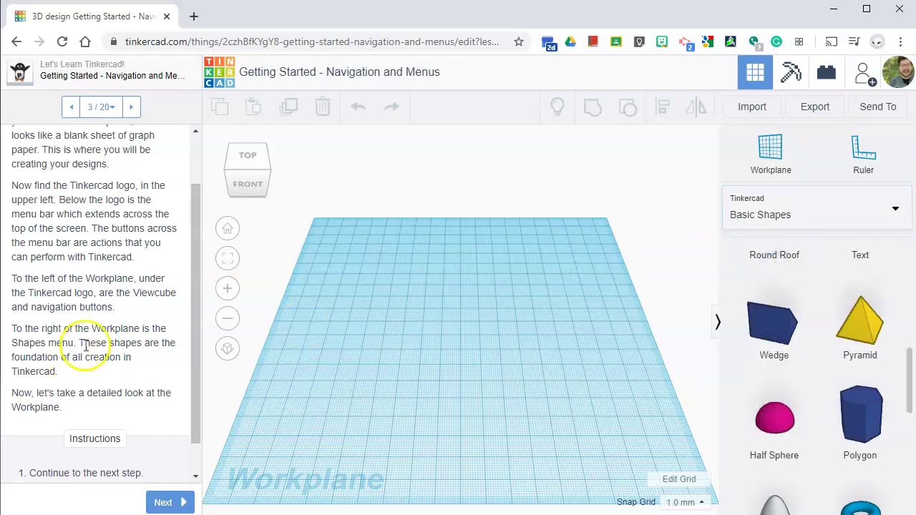
pyautogui.scroll(-1, 96, 337)
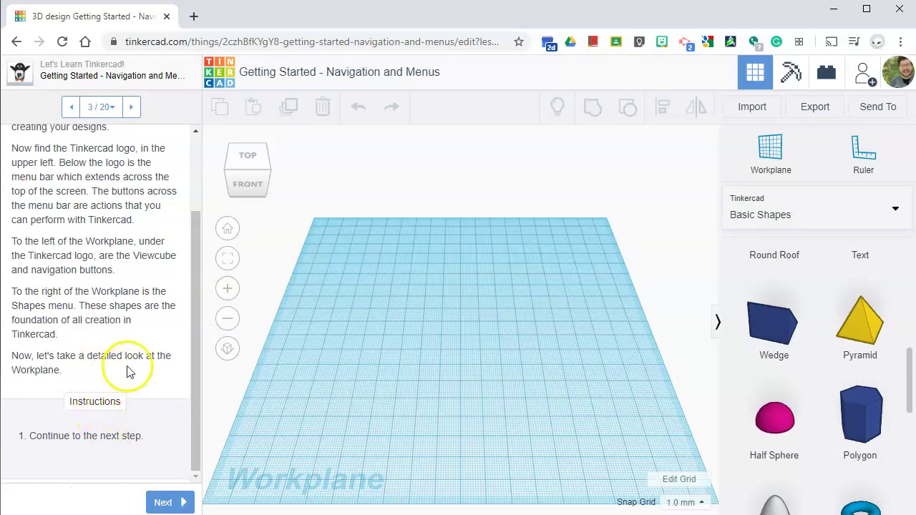
pyautogui.click(163, 503)
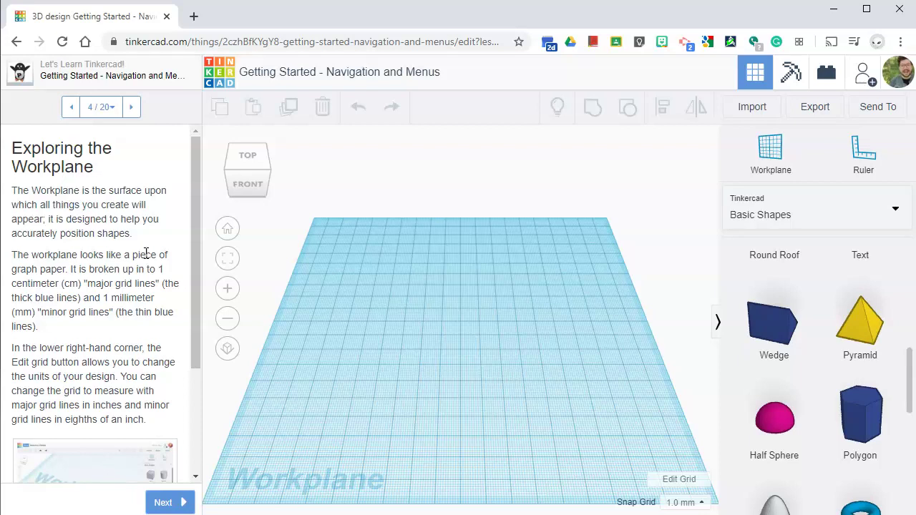
# Read the Exploring the Workplane text and change the Snap Grid from 1.0 mm to 5.0 mm.
pyautogui.scroll(-3, 146, 252)
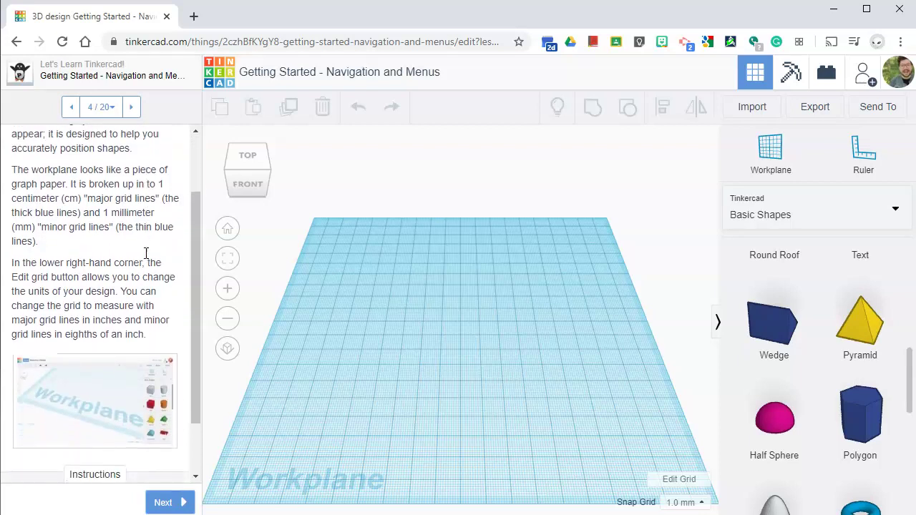
pyautogui.scroll(-1, 146, 252)
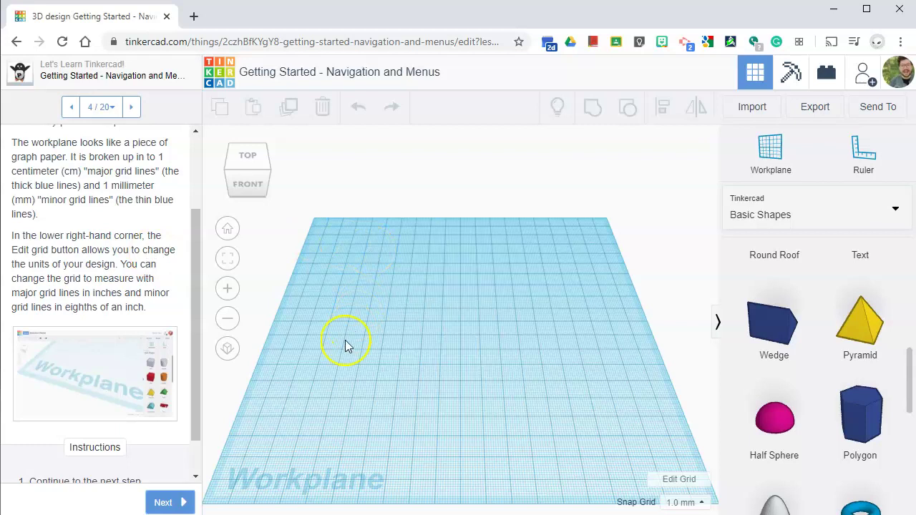
pyautogui.scroll(-2, 345, 339)
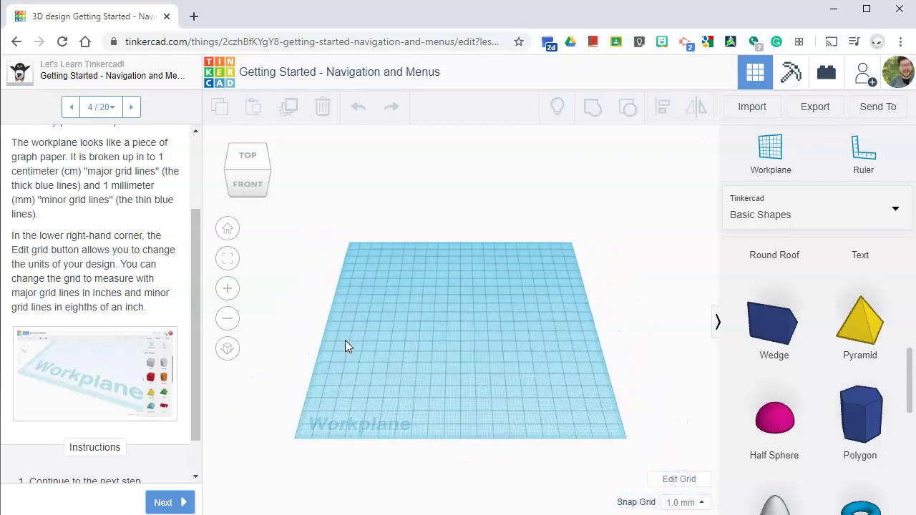
pyautogui.scroll(-1, 97, 281)
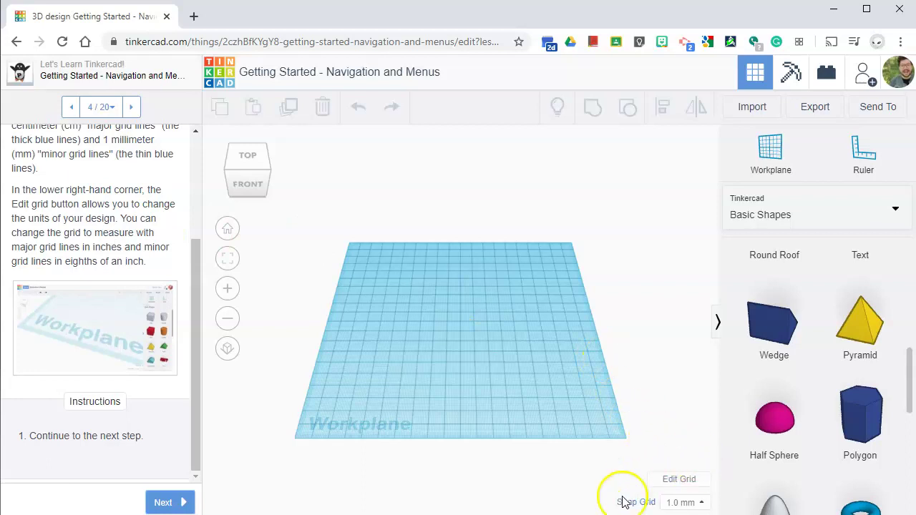
pyautogui.click(679, 502)
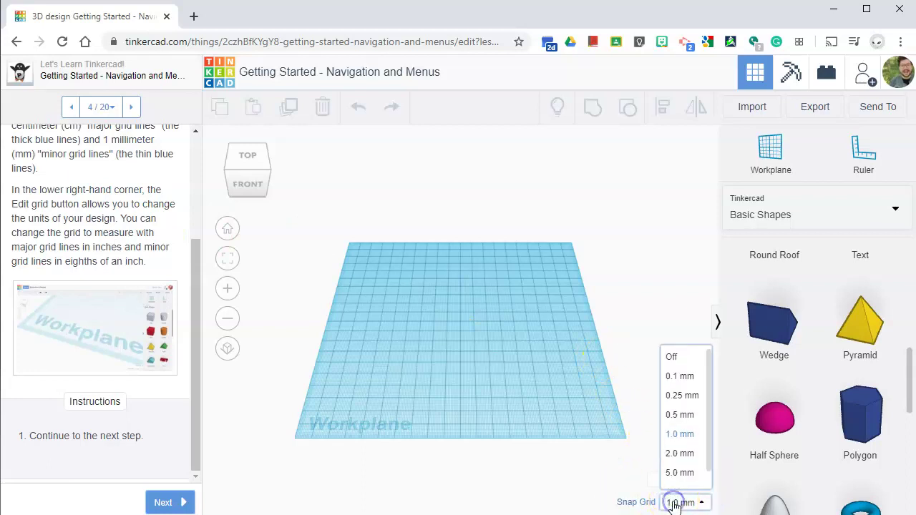
pyautogui.click(680, 473)
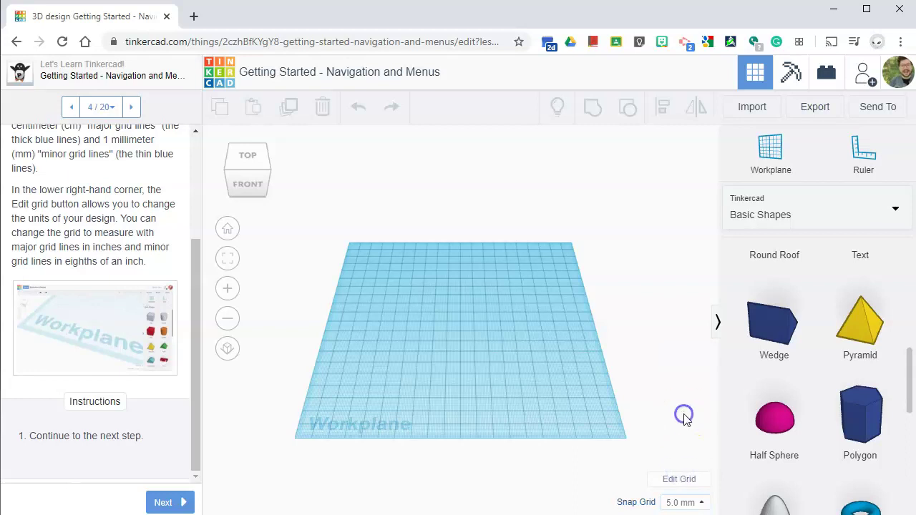
# In Edit Grid, switch units to Inches and back to Millimeters, update, then set Snap Grid to 1.0 mm.
pyautogui.click(683, 481)
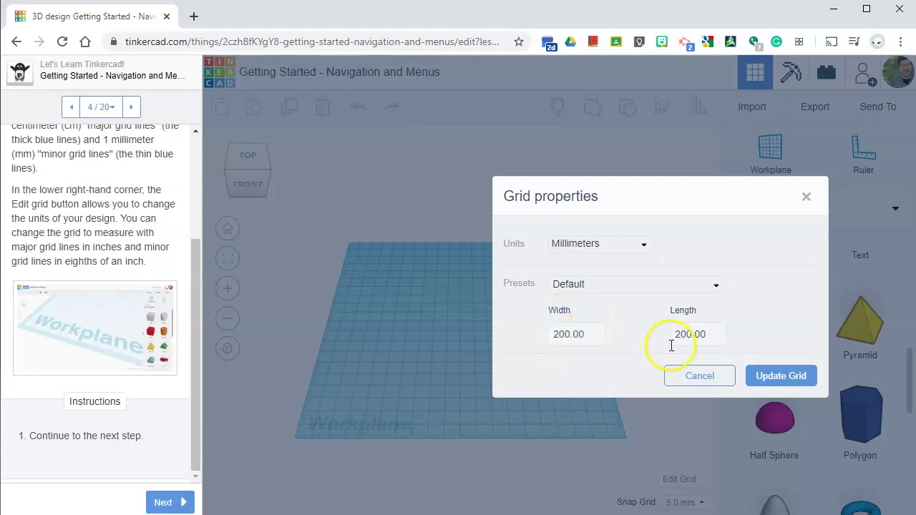
pyautogui.click(631, 250)
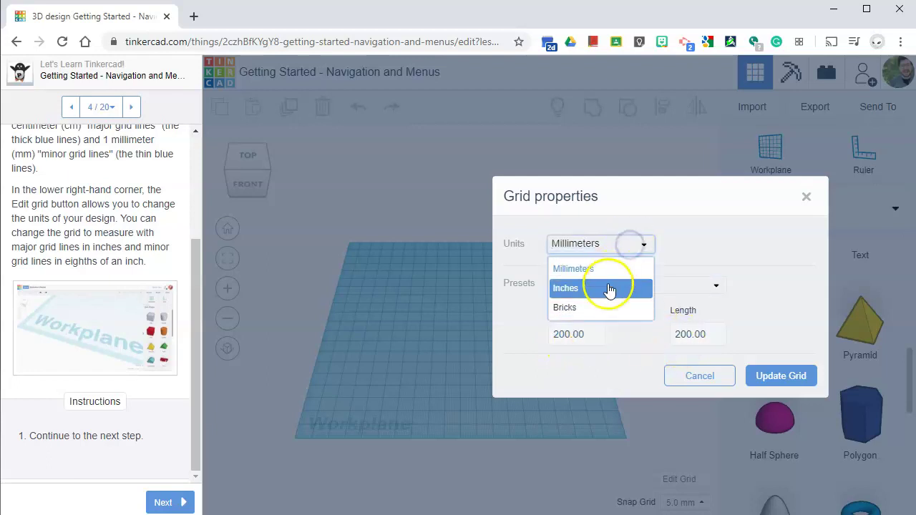
pyautogui.click(608, 286)
pyautogui.click(626, 243)
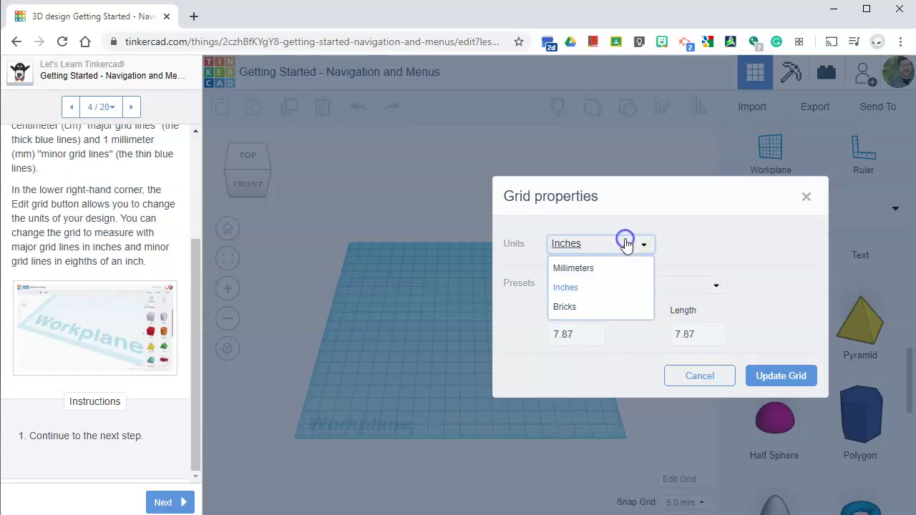
pyautogui.click(608, 270)
pyautogui.click(780, 375)
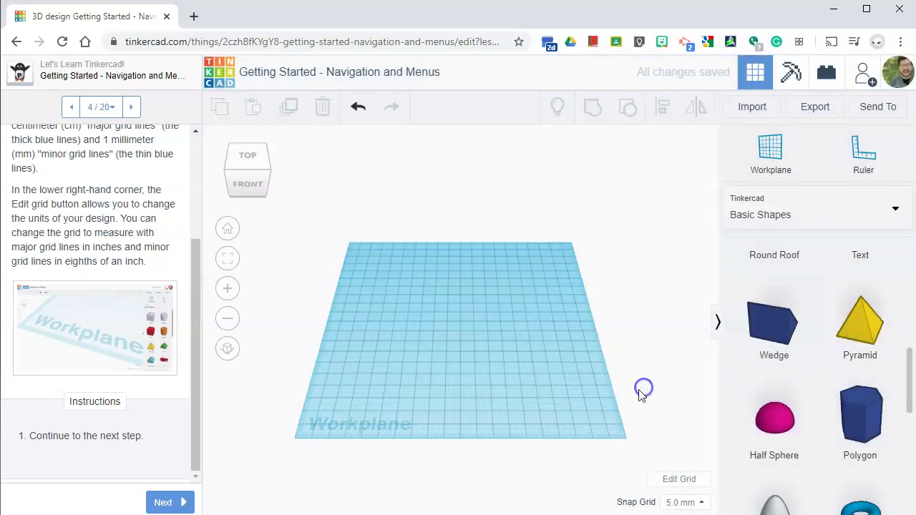
pyautogui.click(680, 503)
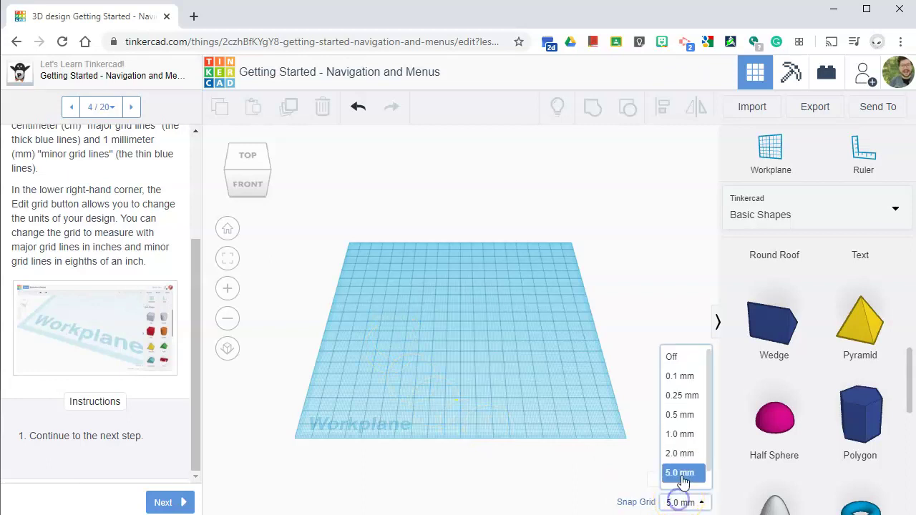
pyautogui.click(680, 433)
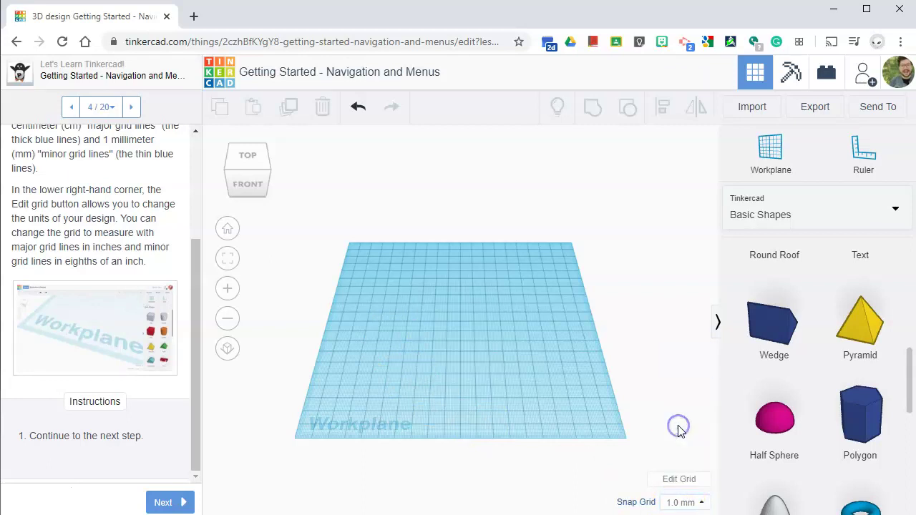
# Advance to step 5, The Viewcube, orbit with the ViewCube, then reset to Home View.
pyautogui.click(182, 503)
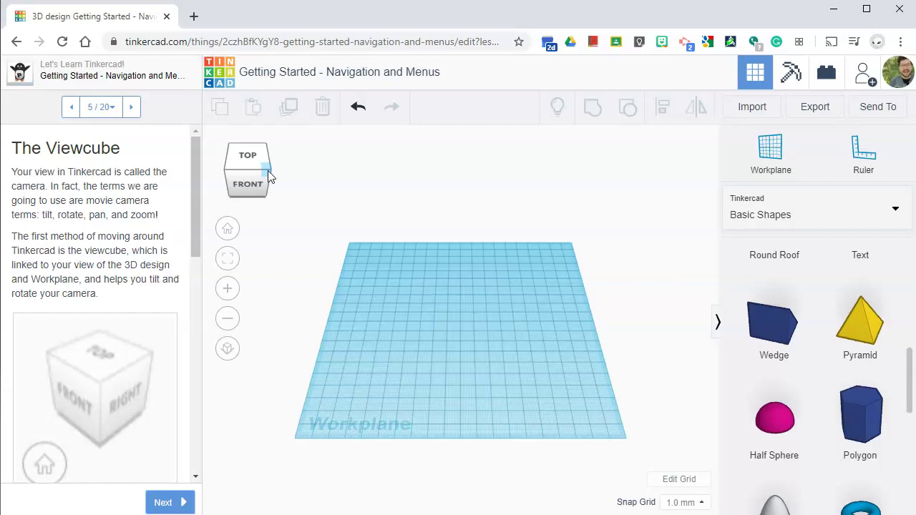
pyautogui.scroll(-1, 161, 266)
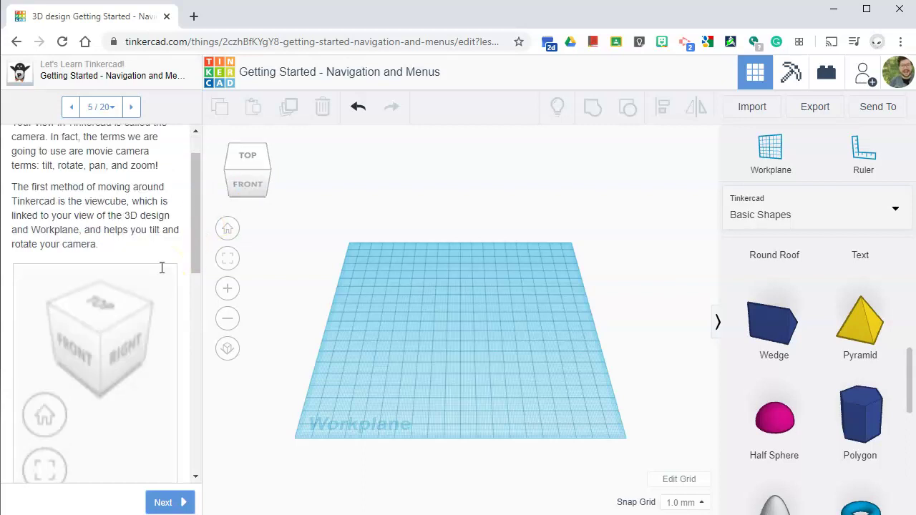
pyautogui.moveTo(254, 166); pyautogui.dragTo(249, 184)
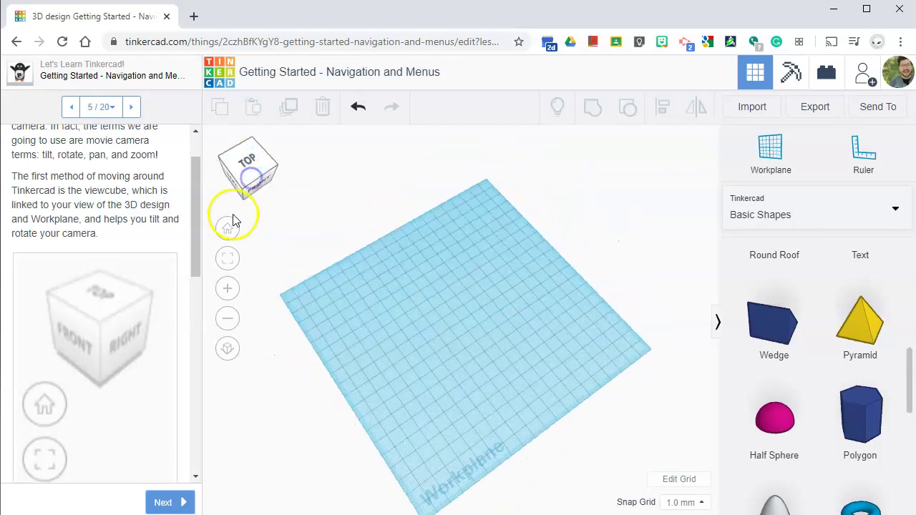
pyautogui.click(227, 227)
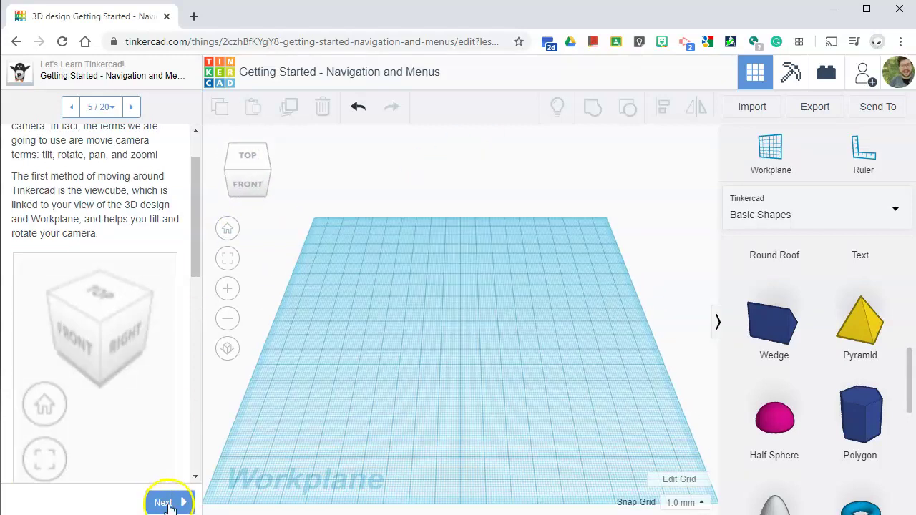
# Step the lesson from 6/20 through to 7/20, Shapes Menu.
pyautogui.click(163, 501)
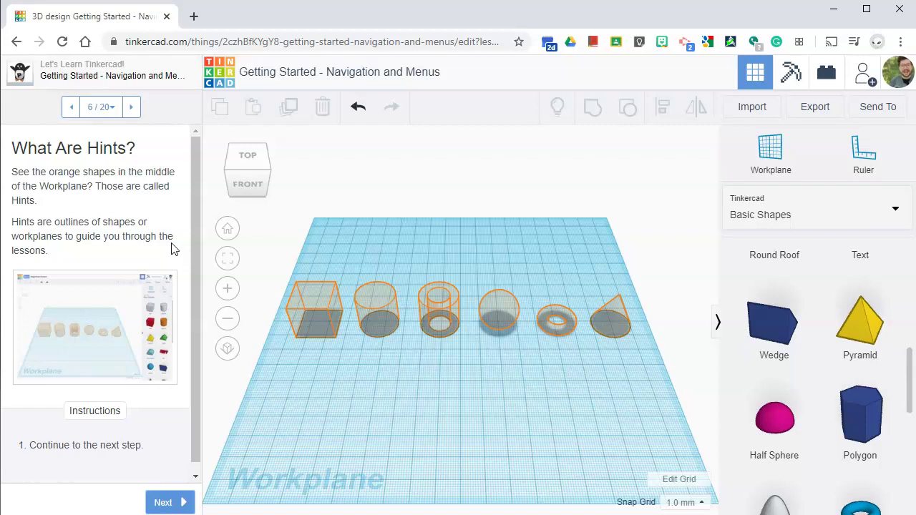
pyautogui.click(168, 235)
pyautogui.scroll(-1, 167, 221)
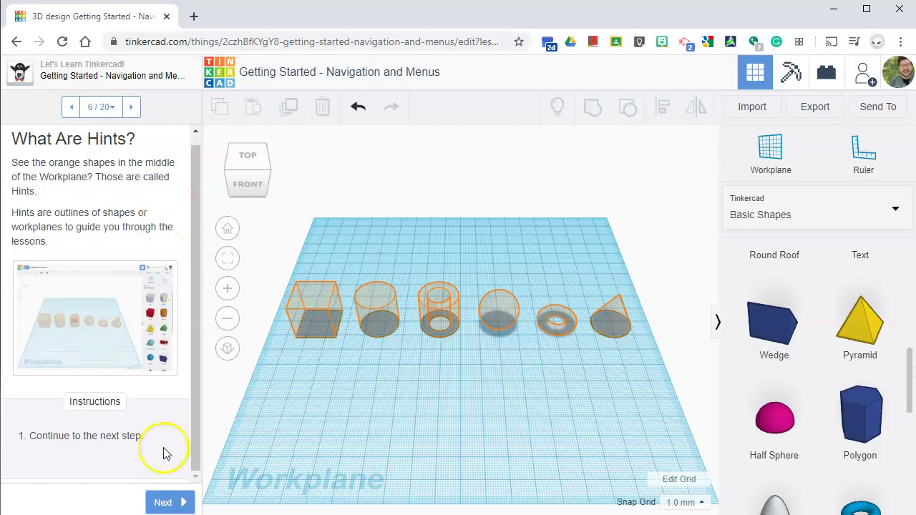
pyautogui.click(164, 503)
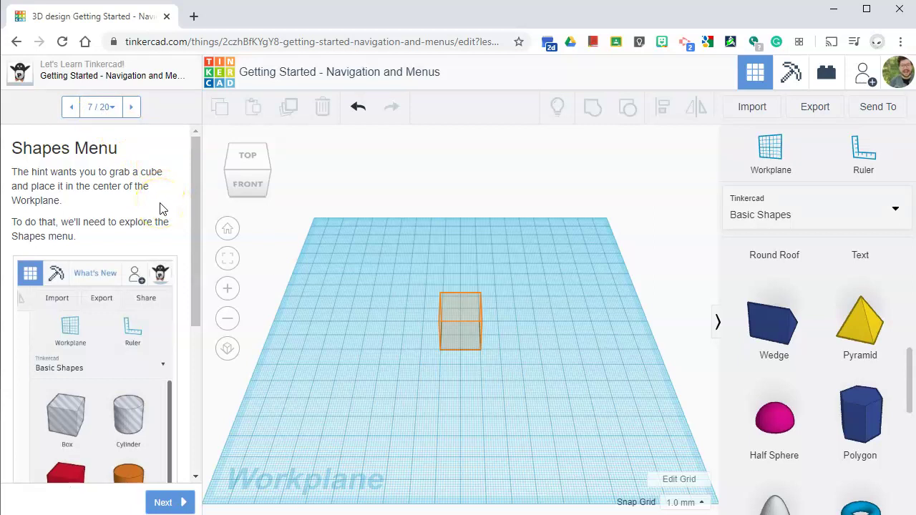
pyautogui.scroll(-4, 184, 264)
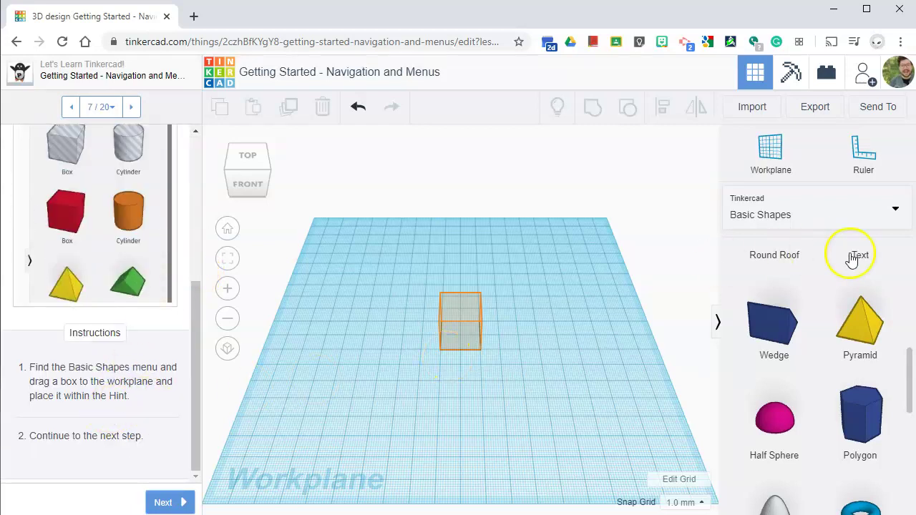
pyautogui.scroll(5, 828, 307)
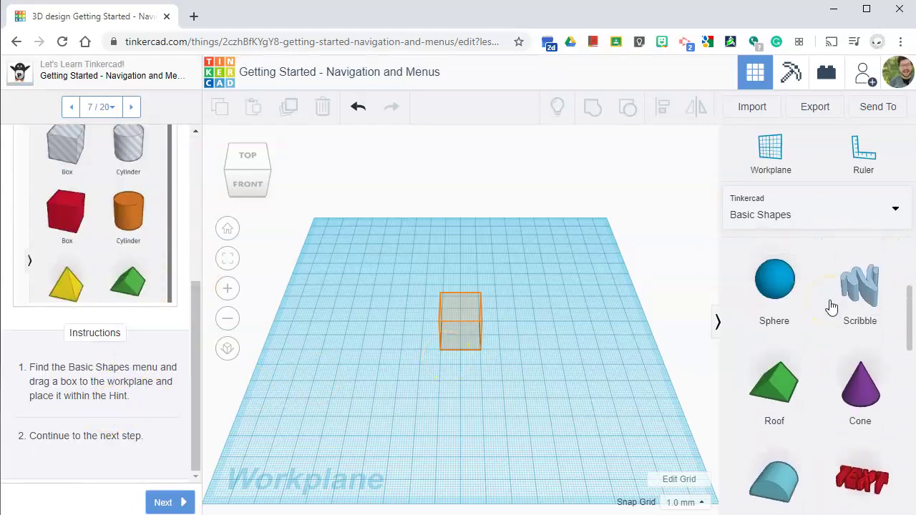
pyautogui.click(834, 212)
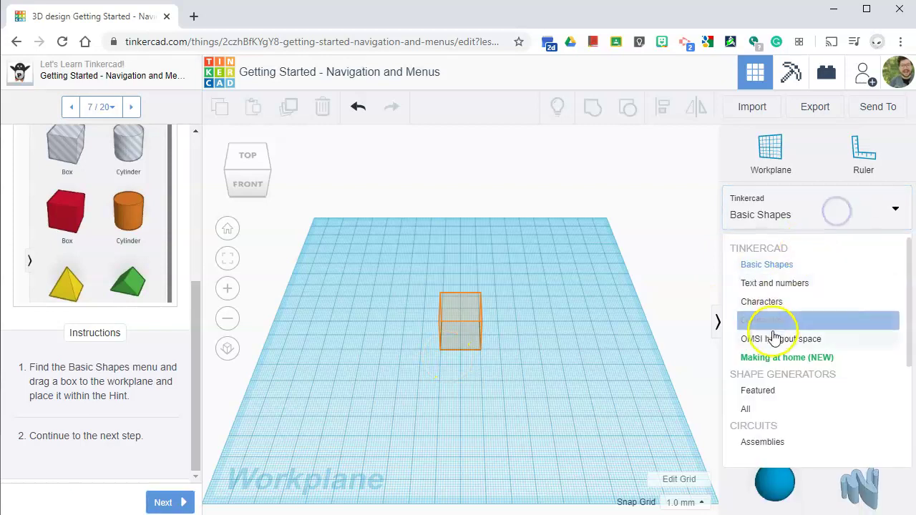
pyautogui.click(779, 265)
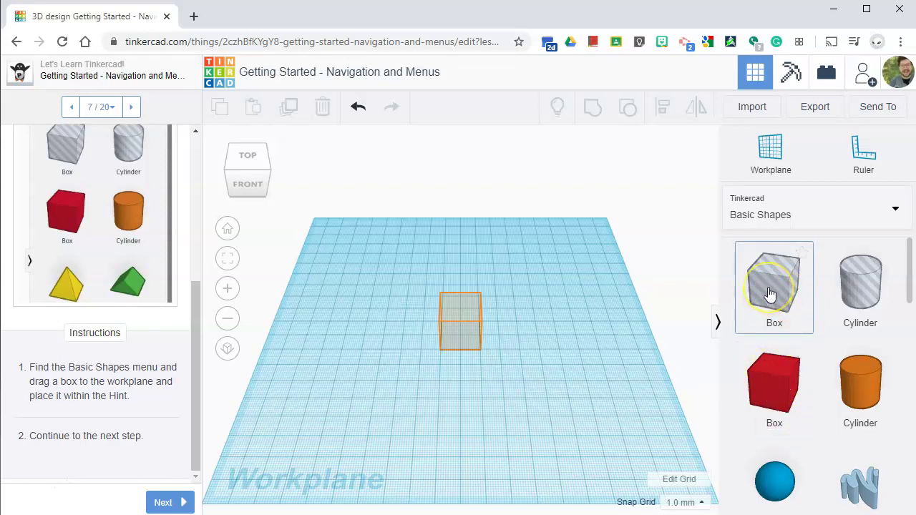
# Drop a striped Box hole into the cube hint outline and advance to step 8.
pyautogui.moveTo(768, 292); pyautogui.dragTo(460, 338)
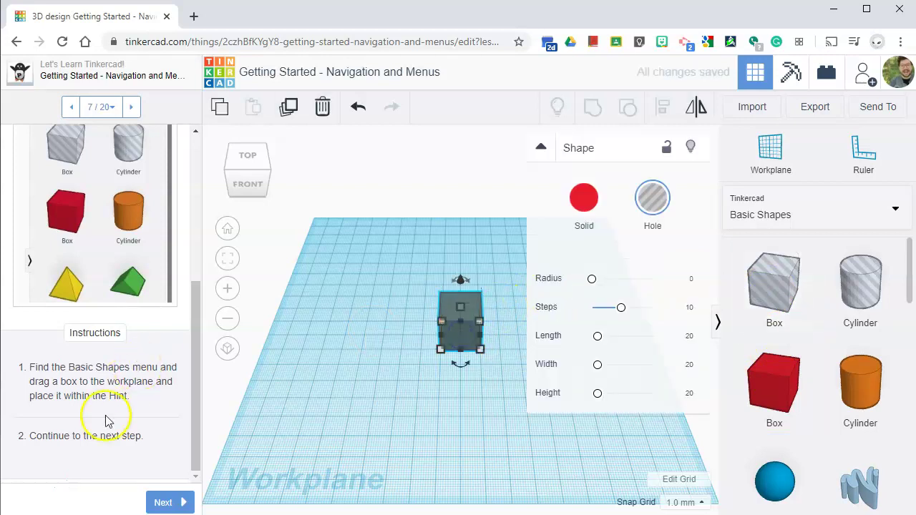
pyautogui.click(160, 500)
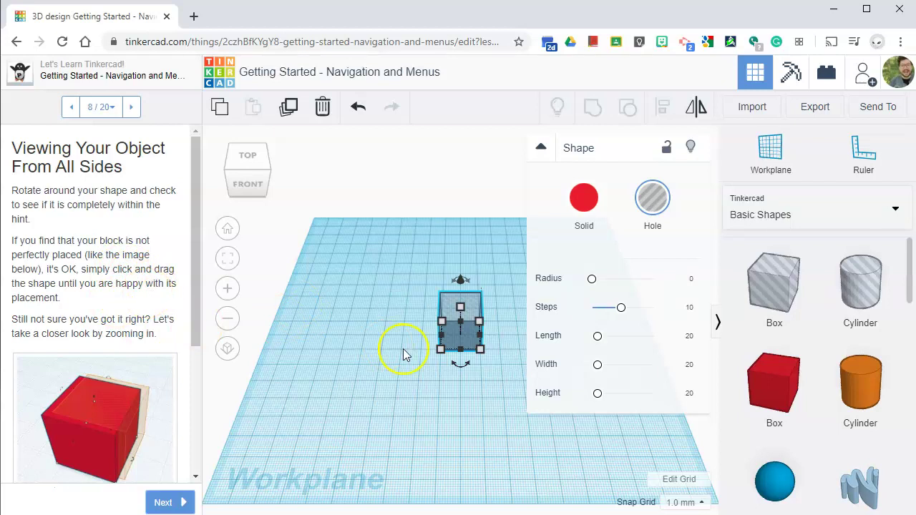
pyautogui.scroll(-3, 496, 337)
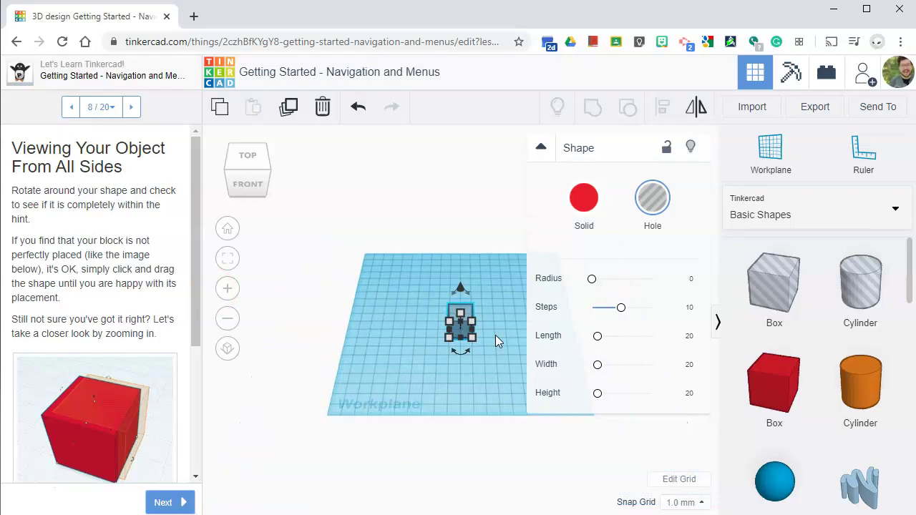
pyautogui.scroll(5, 495, 335)
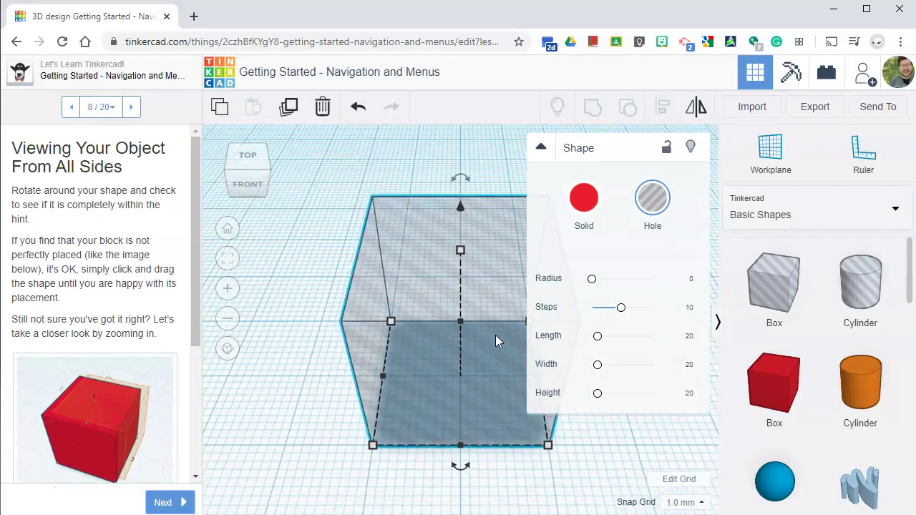
pyautogui.click(324, 302)
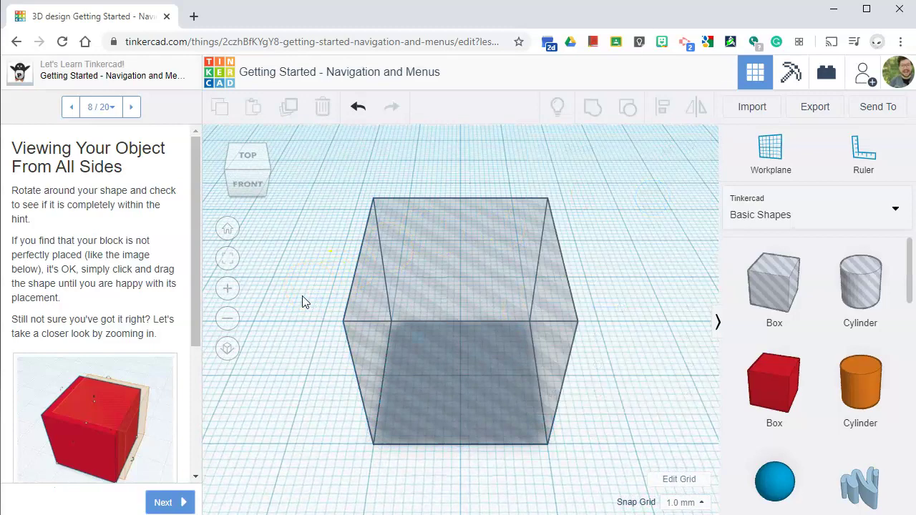
pyautogui.click(232, 181)
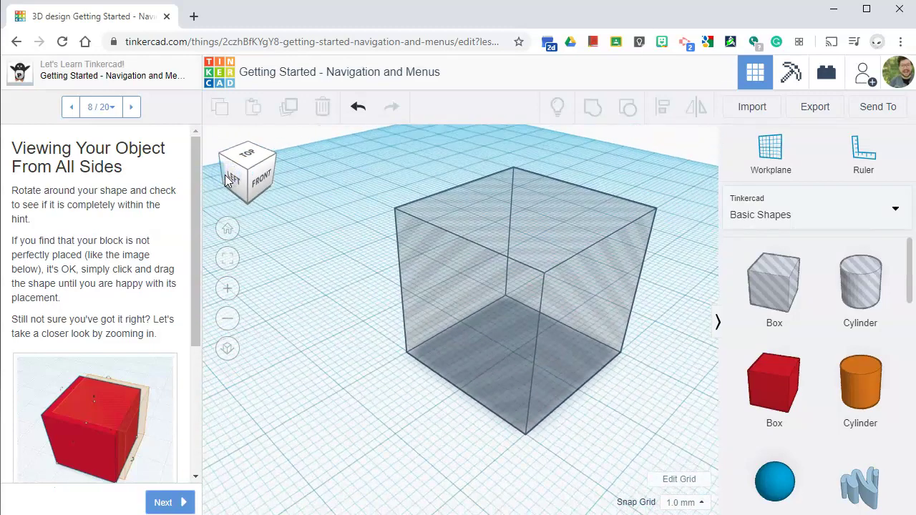
pyautogui.click(240, 185)
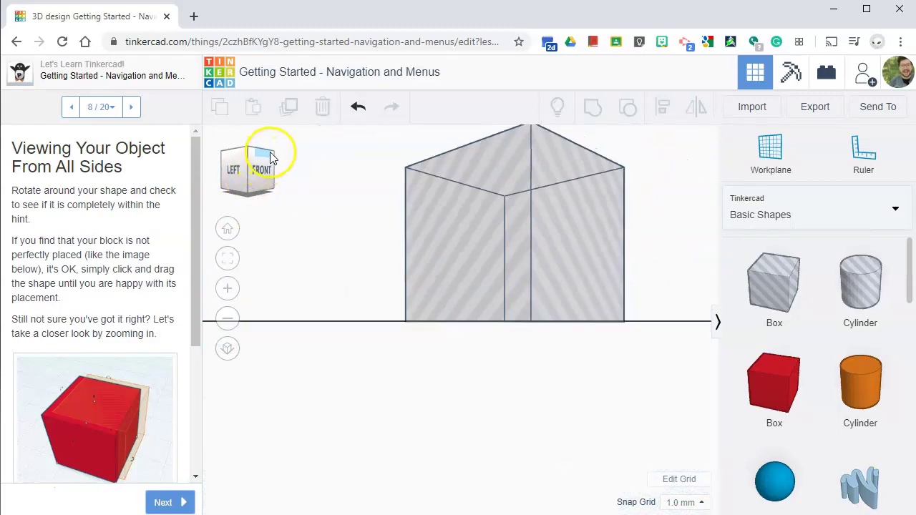
pyautogui.click(272, 161)
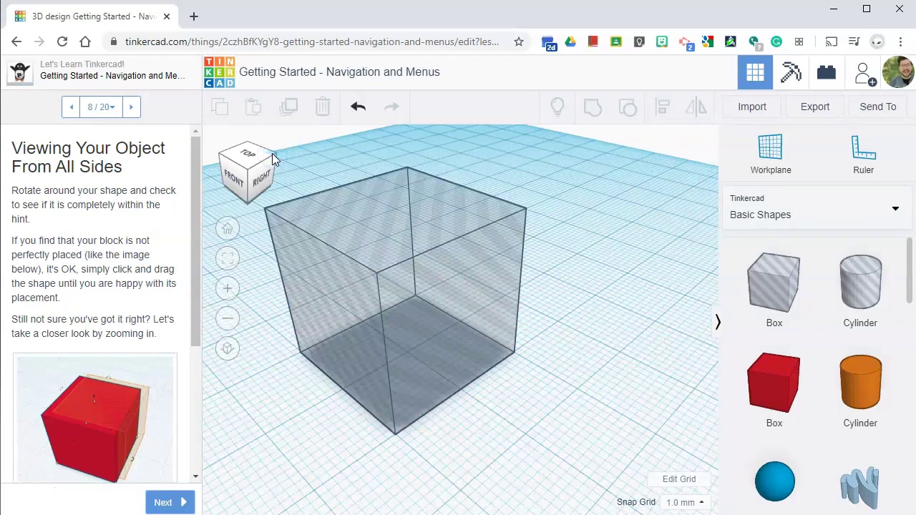
pyautogui.click(243, 178)
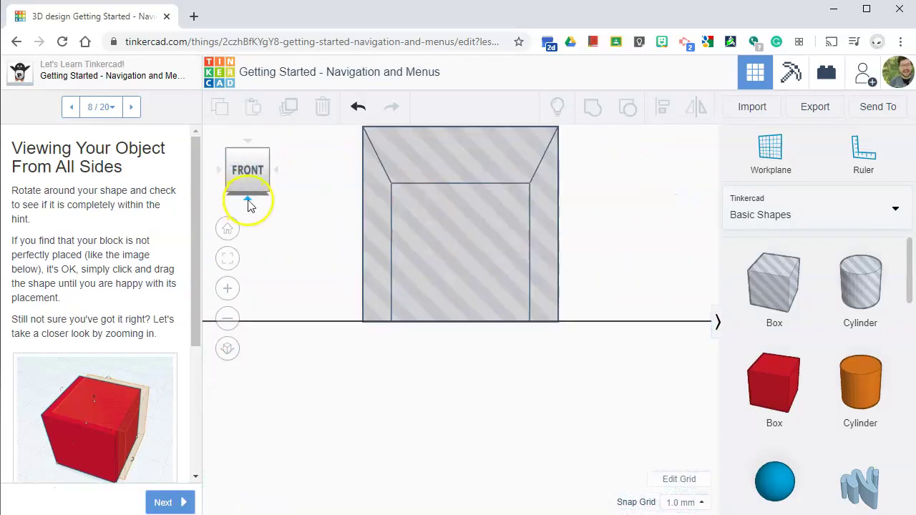
pyautogui.click(226, 226)
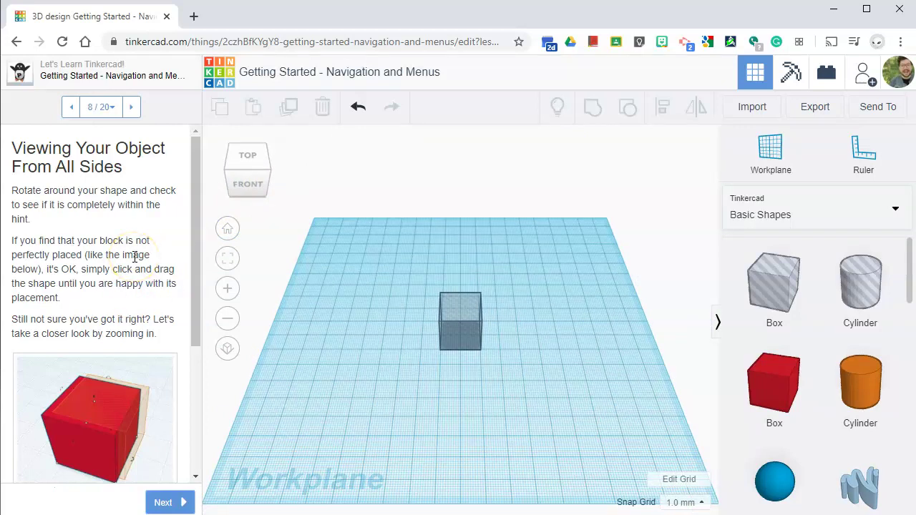
pyautogui.scroll(-3, 107, 312)
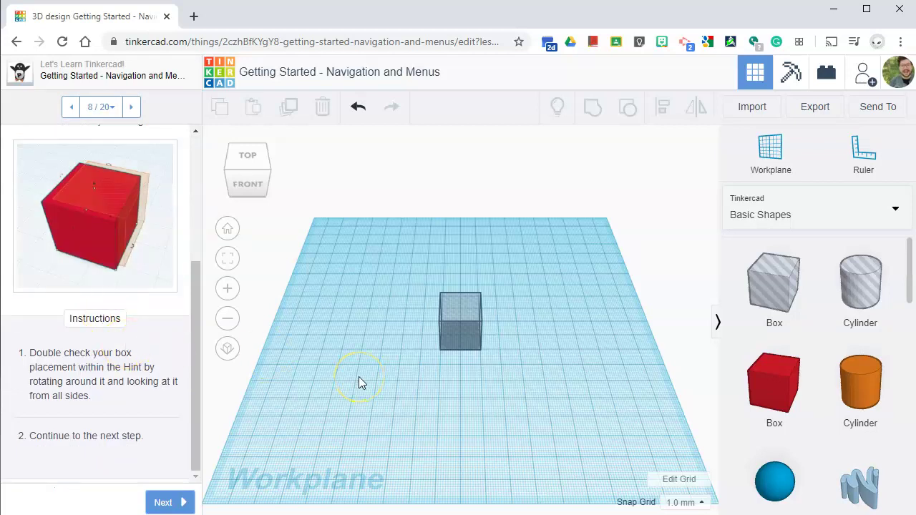
# Make the box Solid instead of a hole, deselect it, and advance to step 9.
pyautogui.click(461, 308)
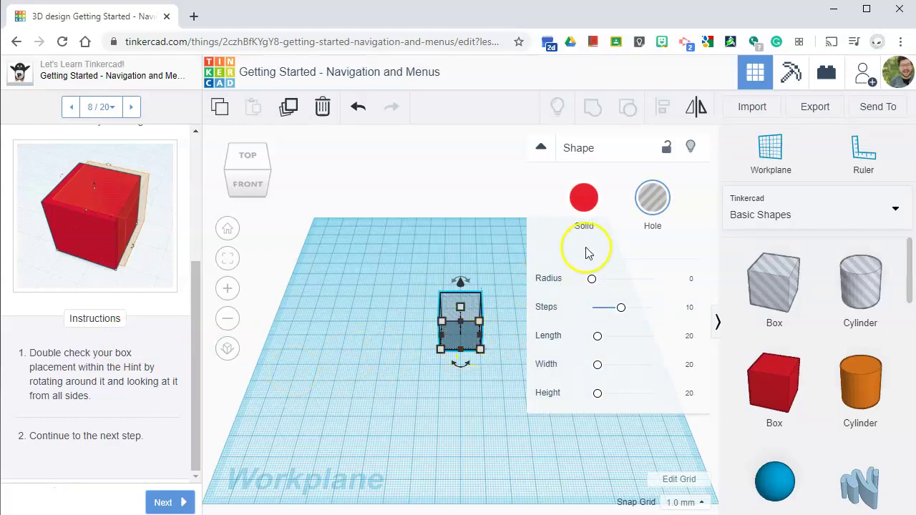
pyautogui.click(583, 210)
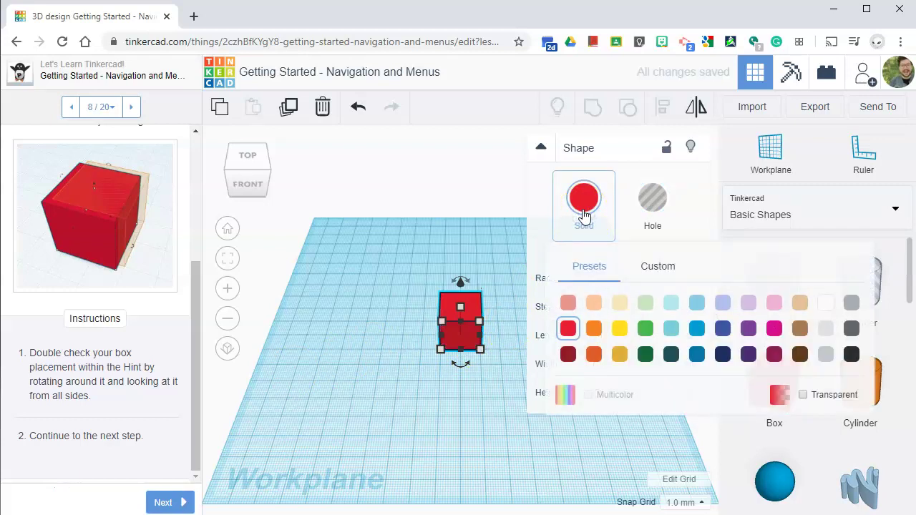
pyautogui.click(464, 236)
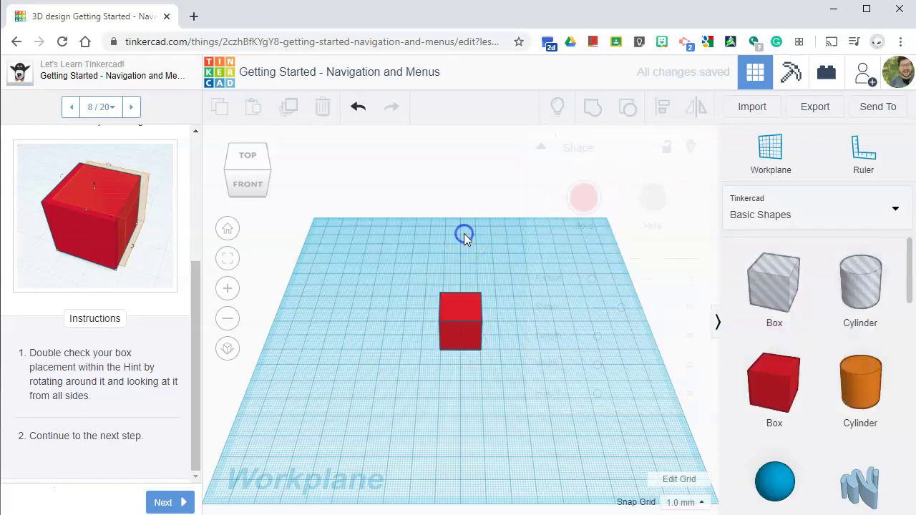
pyautogui.click(159, 500)
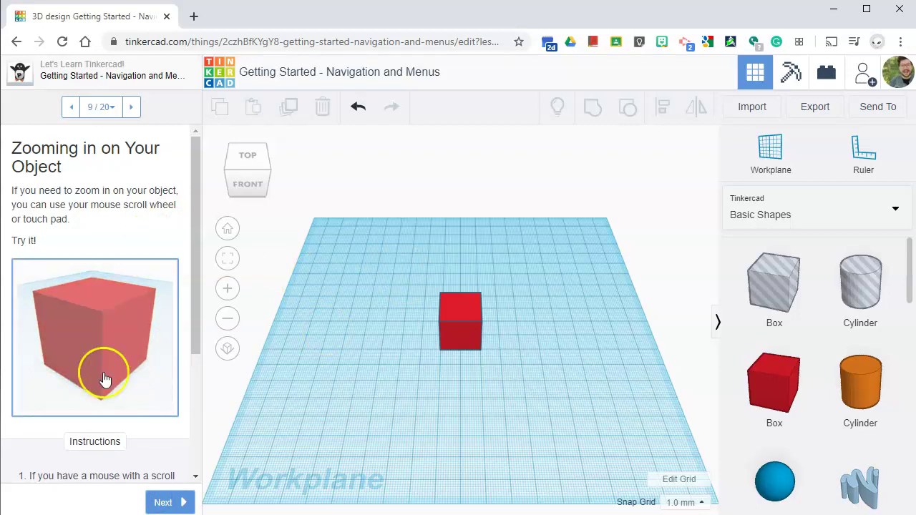
# Zoom in and out on the red cube with the wheel and the +/- zoom buttons.
pyautogui.scroll(-3, 93, 369)
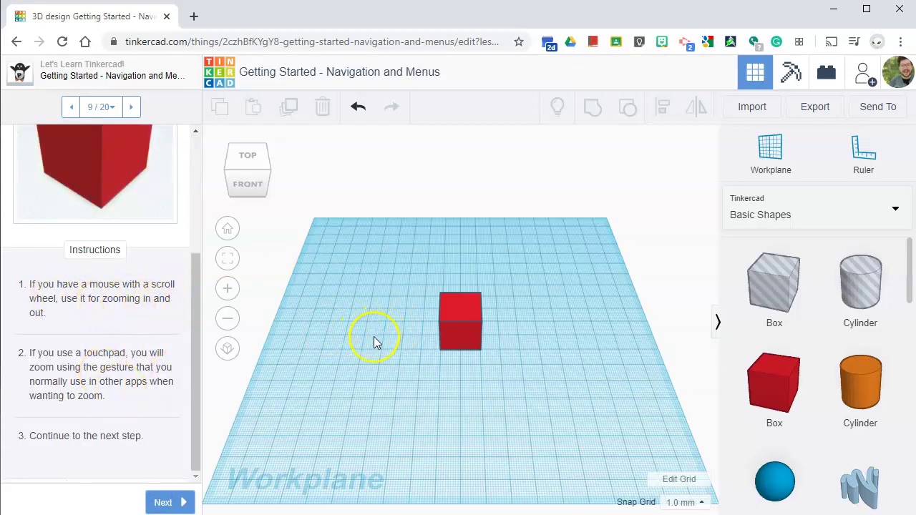
pyautogui.scroll(-3, 371, 340)
pyautogui.scroll(5, 371, 340)
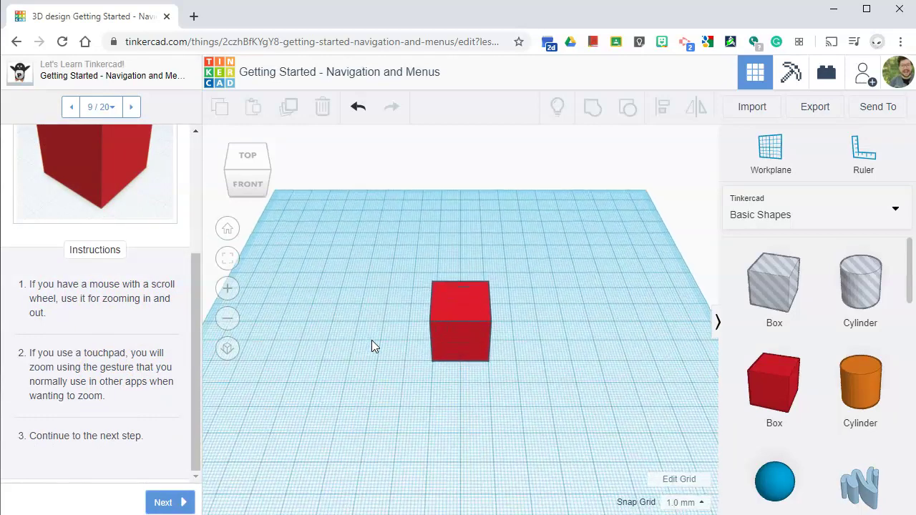
pyautogui.scroll(4, 372, 340)
pyautogui.click(229, 287)
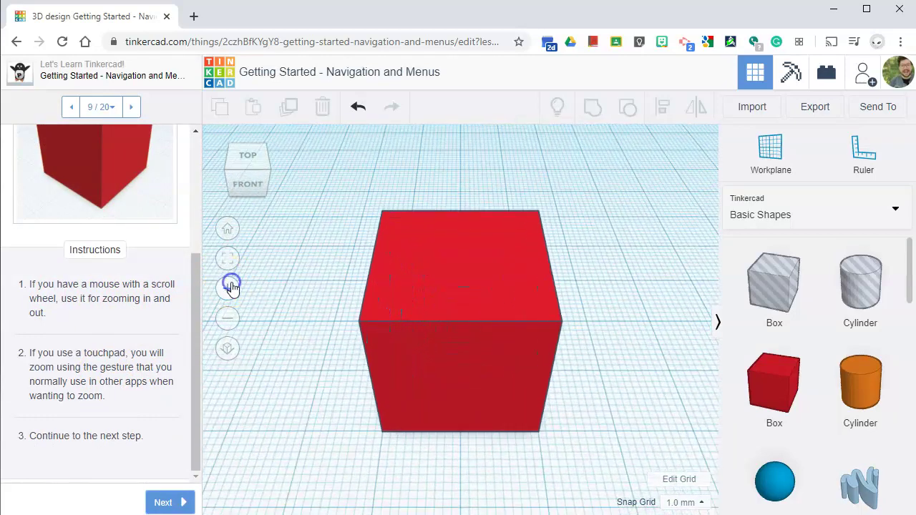
pyautogui.click(229, 287)
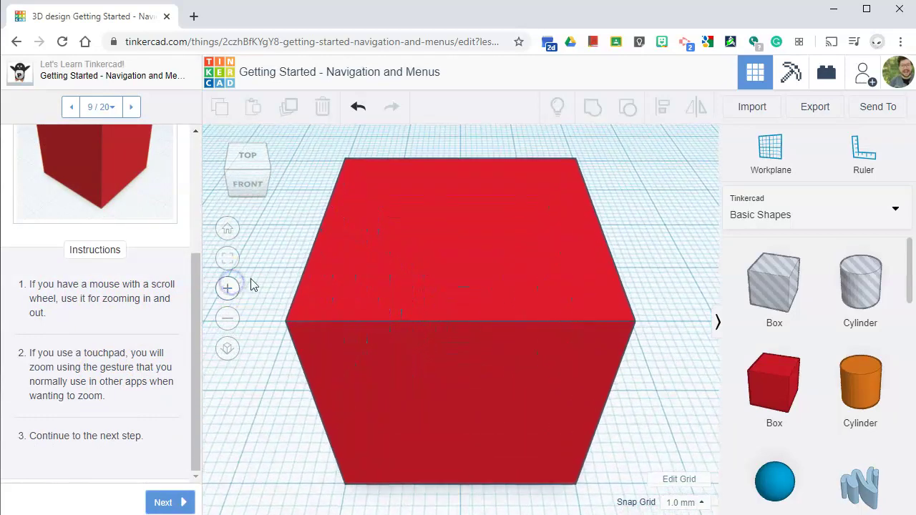
pyautogui.click(229, 318)
pyautogui.click(228, 316)
pyautogui.click(229, 315)
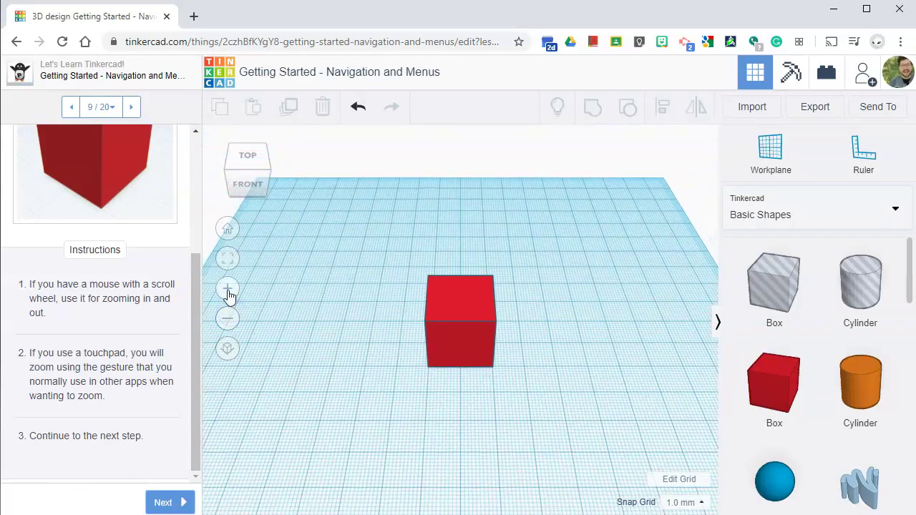
pyautogui.click(228, 292)
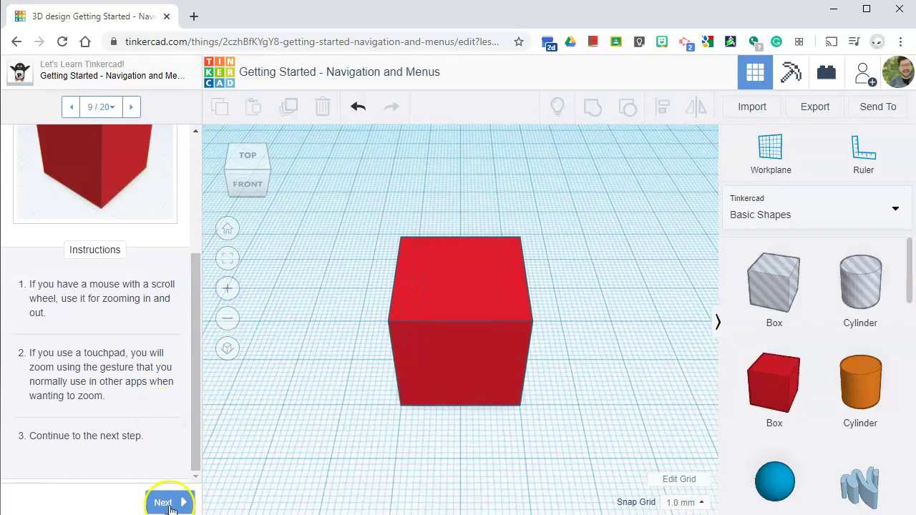
# Move to the camera controls step and orbit the view to look down on the red cube.
pyautogui.click(168, 503)
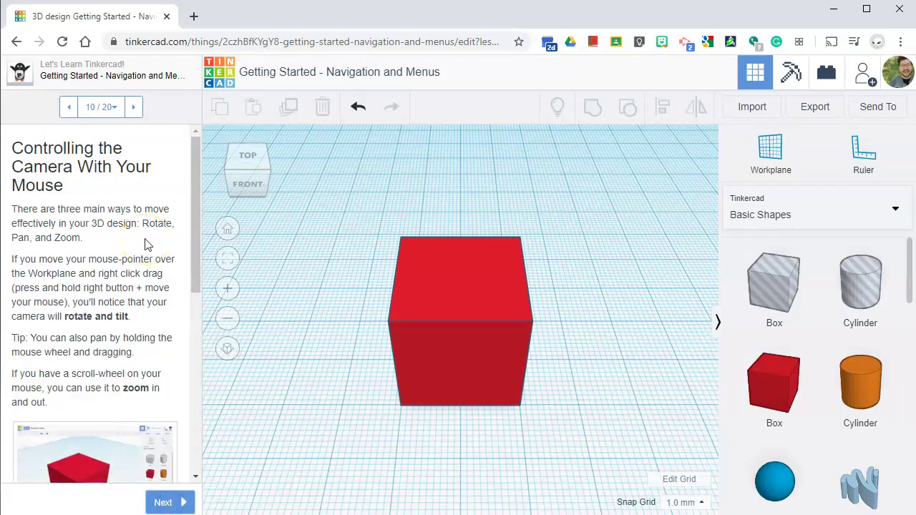
pyautogui.scroll(-5, 145, 244)
pyautogui.scroll(1, 146, 239)
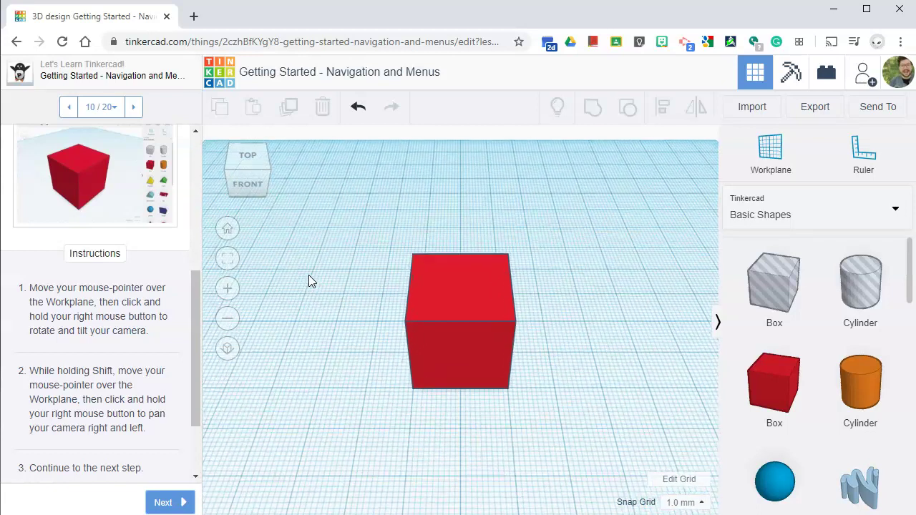
pyautogui.scroll(-2, 136, 390)
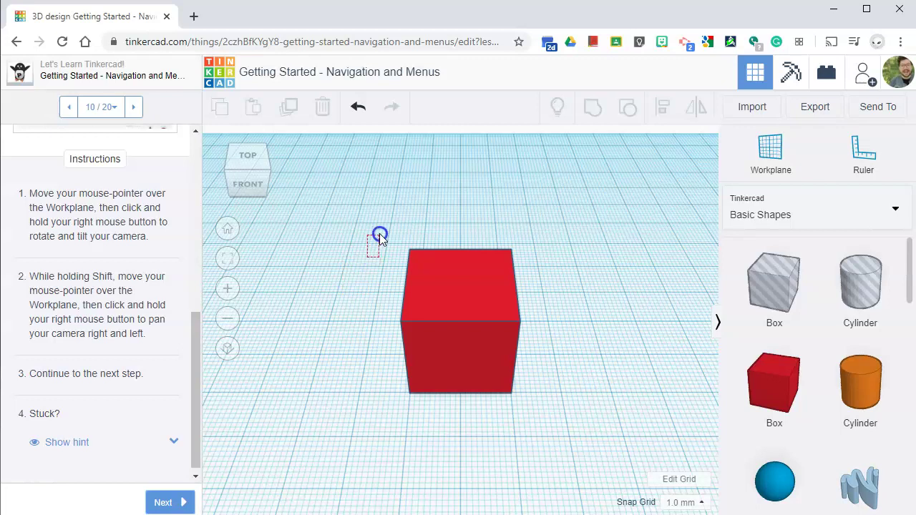
pyautogui.moveTo(380, 238)
pyautogui.mouseDown(button='right')
pyautogui.moveTo(398, 196)
pyautogui.moveTo(363, 245)
pyautogui.moveTo(417, 164)
pyautogui.moveTo(421, 223)
pyautogui.moveTo(372, 233)
pyautogui.mouseUp(button='right')
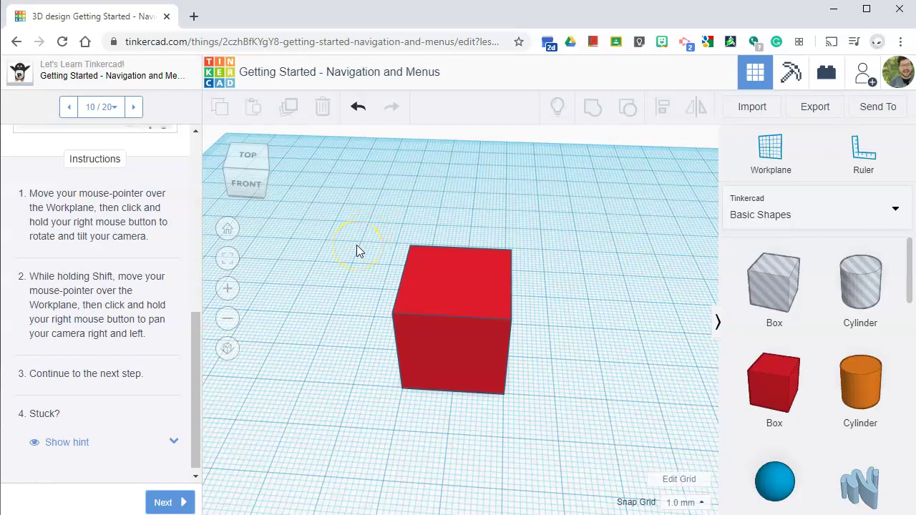
pyautogui.click(357, 245)
pyautogui.moveTo(358, 247); pyautogui.dragTo(365, 224, button='right')
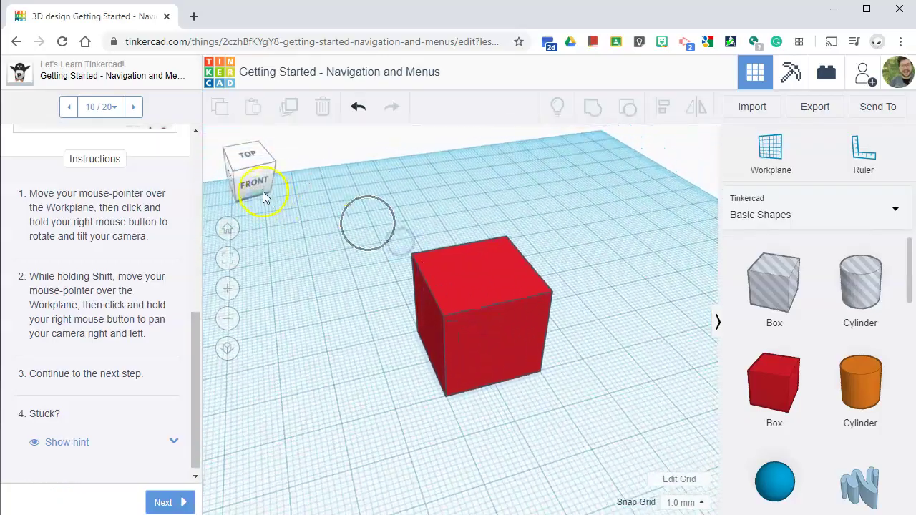
# Cycle through the Home, front, right and top views, then advance to step 11.
pyautogui.click(229, 230)
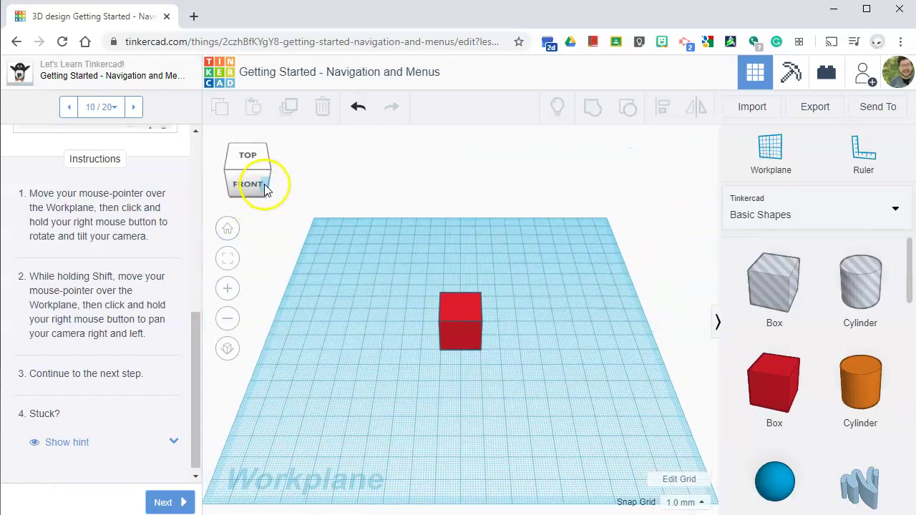
pyautogui.click(264, 185)
pyautogui.click(251, 168)
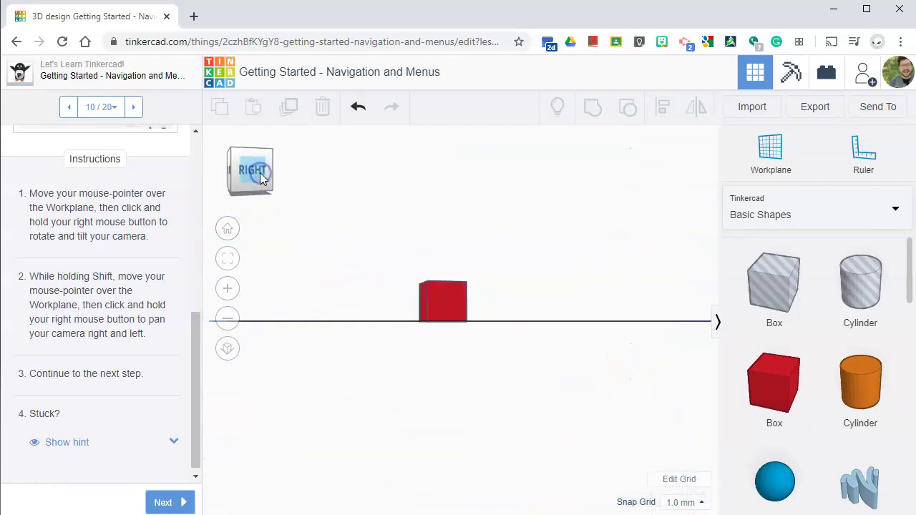
pyautogui.click(247, 151)
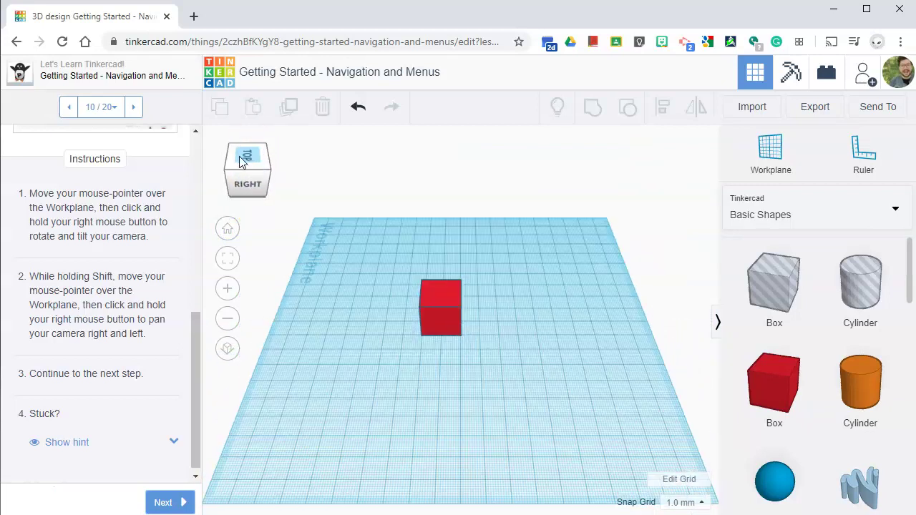
pyautogui.click(229, 226)
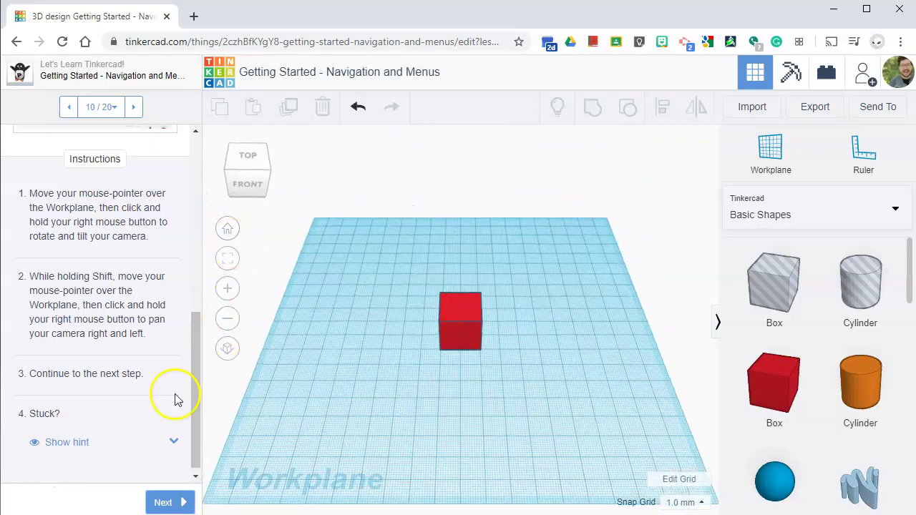
pyautogui.click(167, 503)
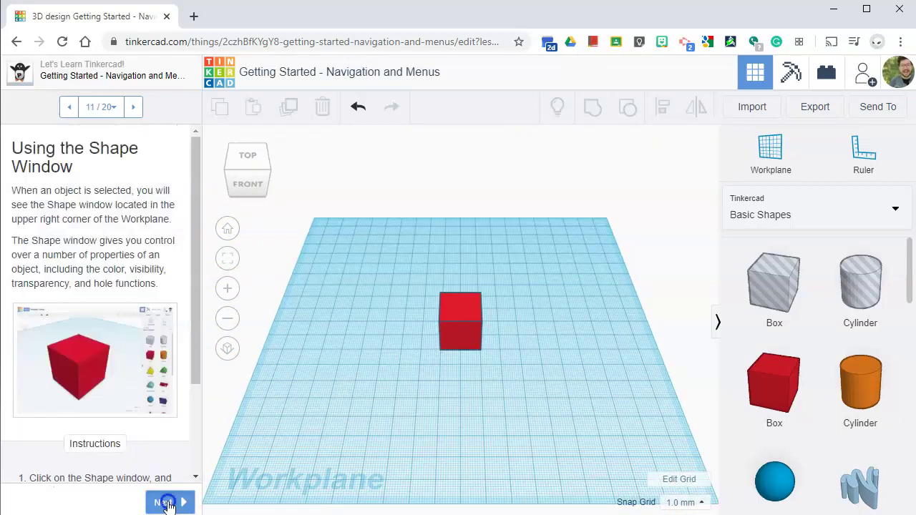
# Select the red box and recolour it green from the preset swatches.
pyautogui.click(157, 248)
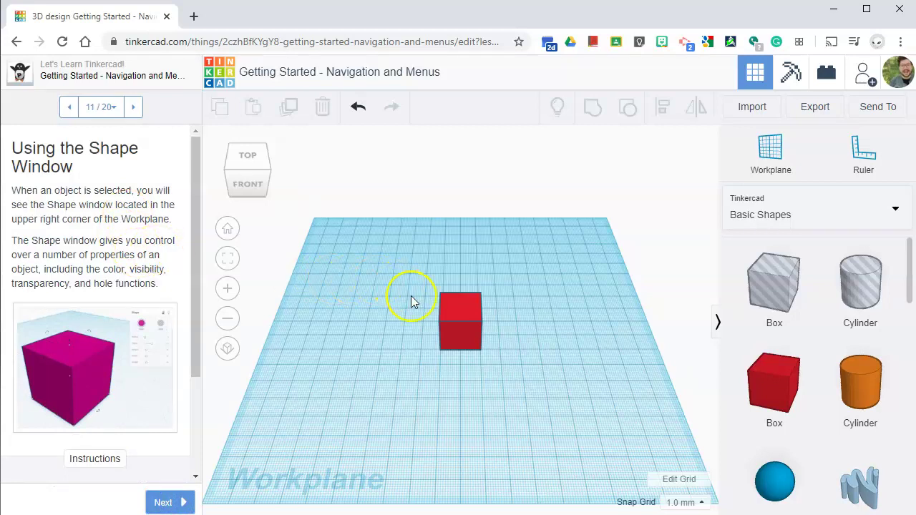
pyautogui.click(442, 308)
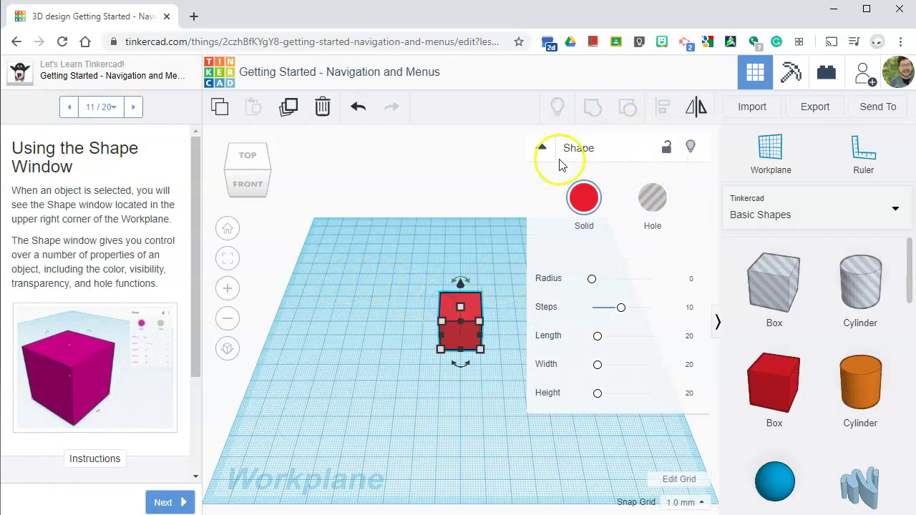
pyautogui.scroll(-3, 157, 255)
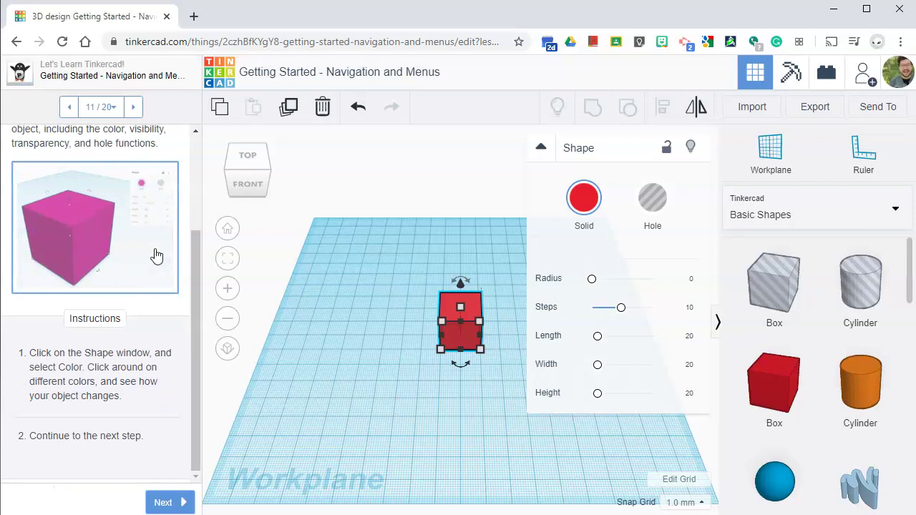
pyautogui.click(585, 197)
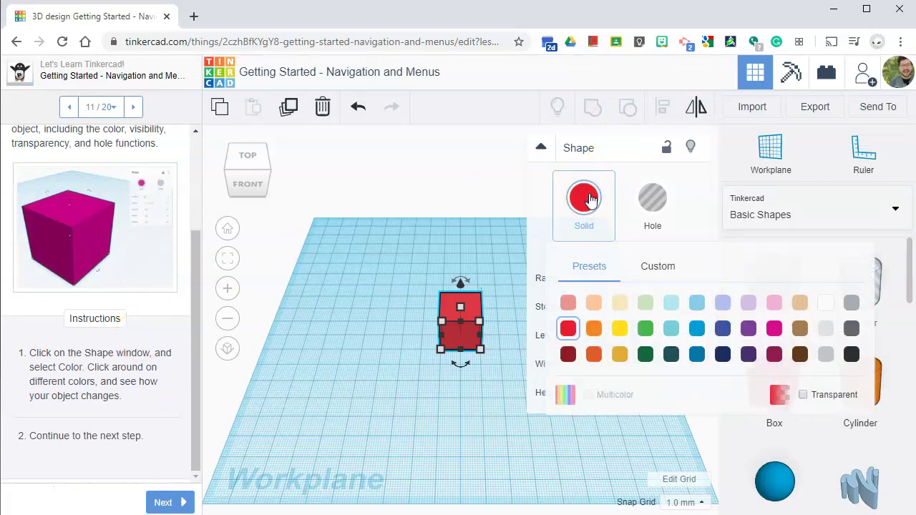
pyautogui.click(645, 329)
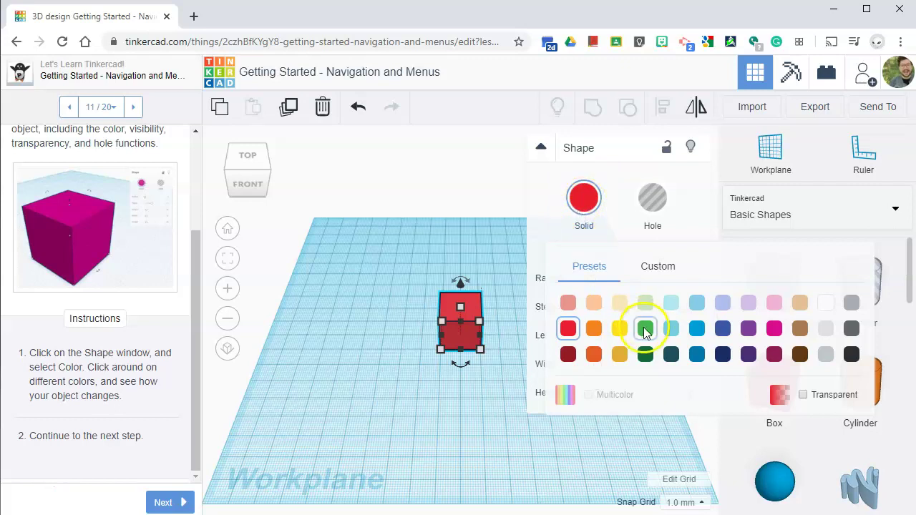
# Try a custom colour on the box, adjusting the green shade and shifting the hue toward red.
pyautogui.click(601, 198)
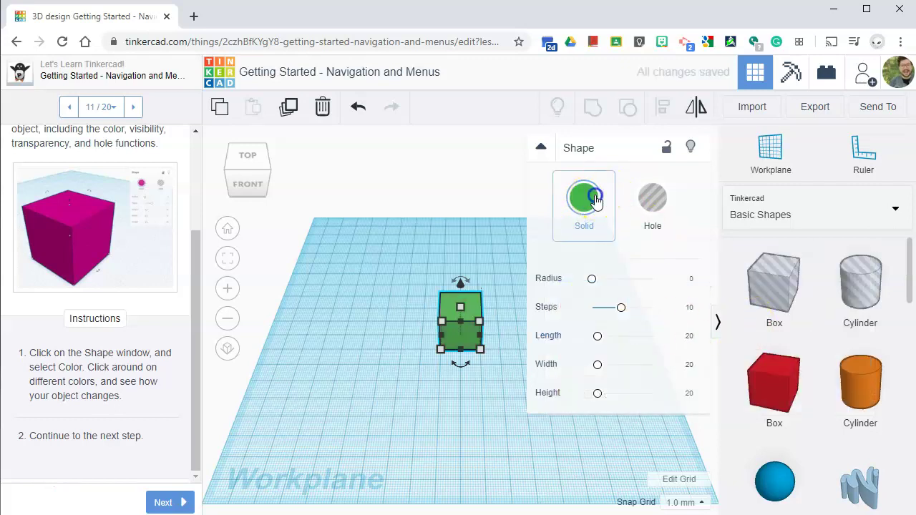
pyautogui.click(662, 270)
pyautogui.click(714, 350)
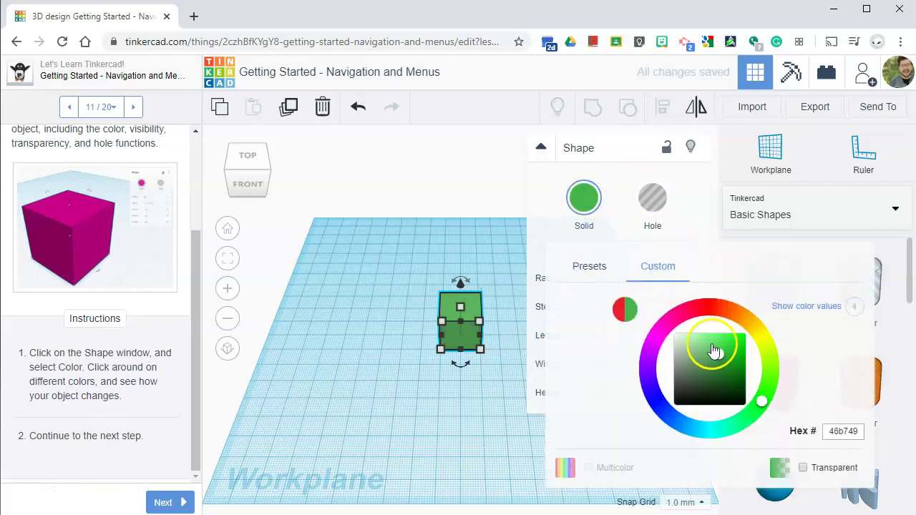
pyautogui.click(745, 331)
pyautogui.click(709, 352)
pyautogui.click(716, 340)
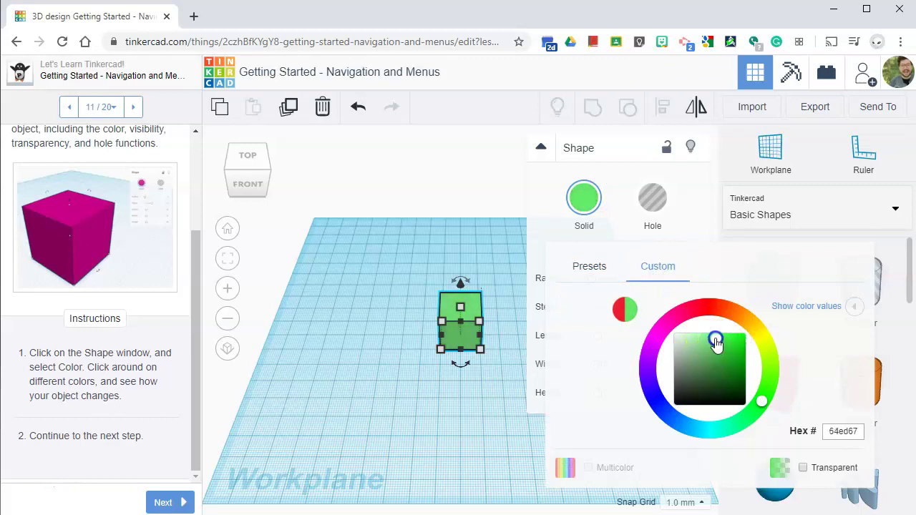
pyautogui.click(711, 306)
pyautogui.click(598, 202)
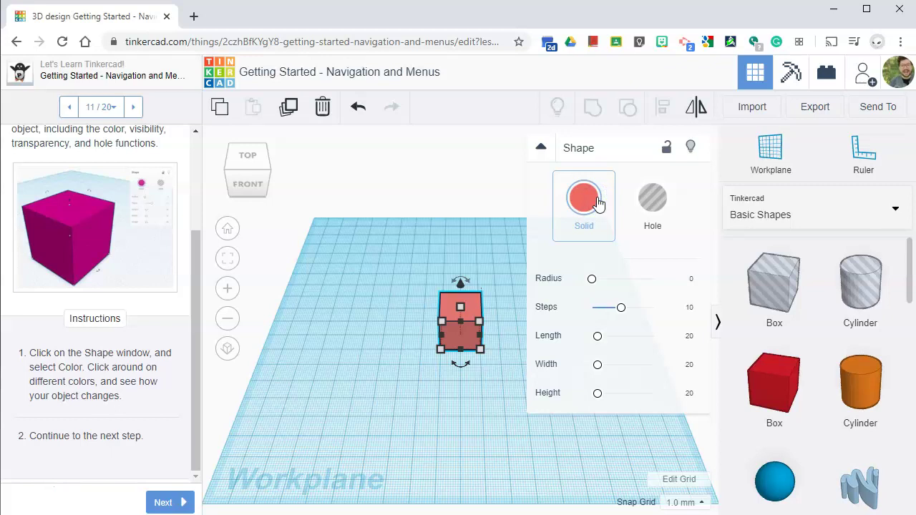
# Return to the preset swatches, make the box magenta, and advance to step 12.
pyautogui.click(589, 198)
pyautogui.click(599, 279)
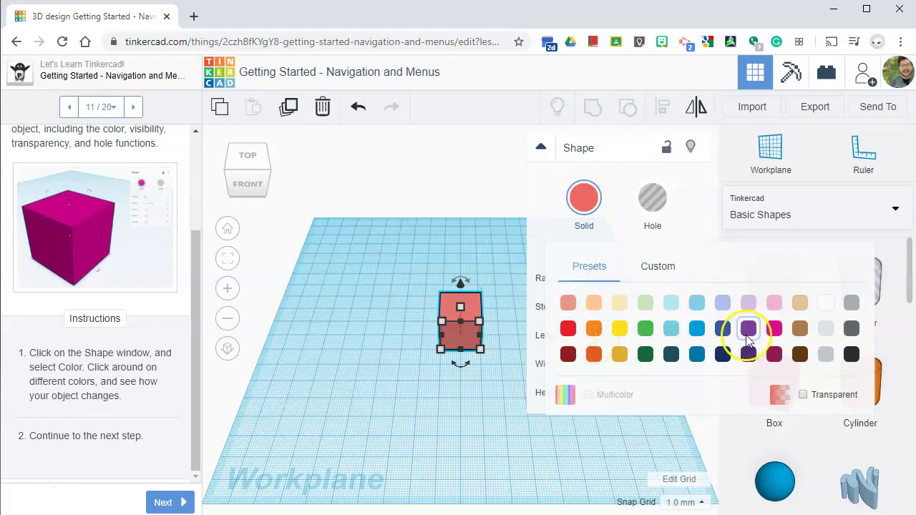
pyautogui.click(774, 329)
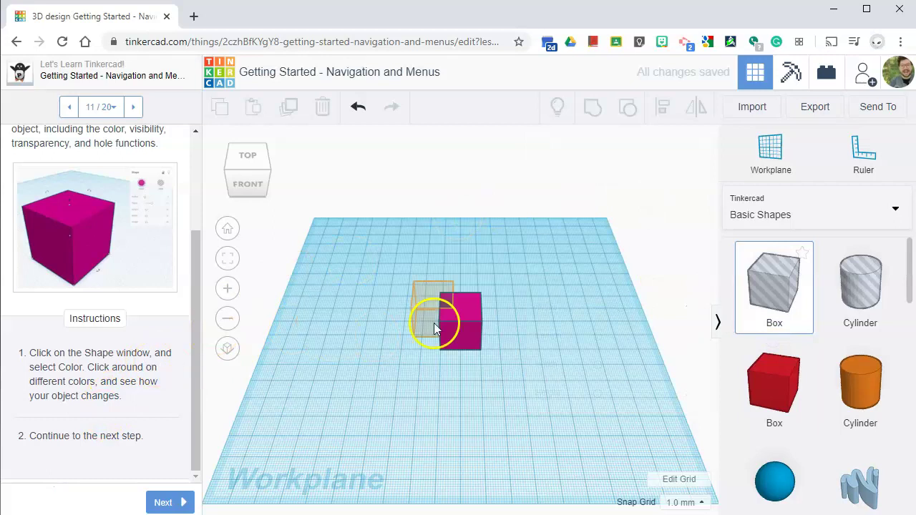
pyautogui.press('Escape')
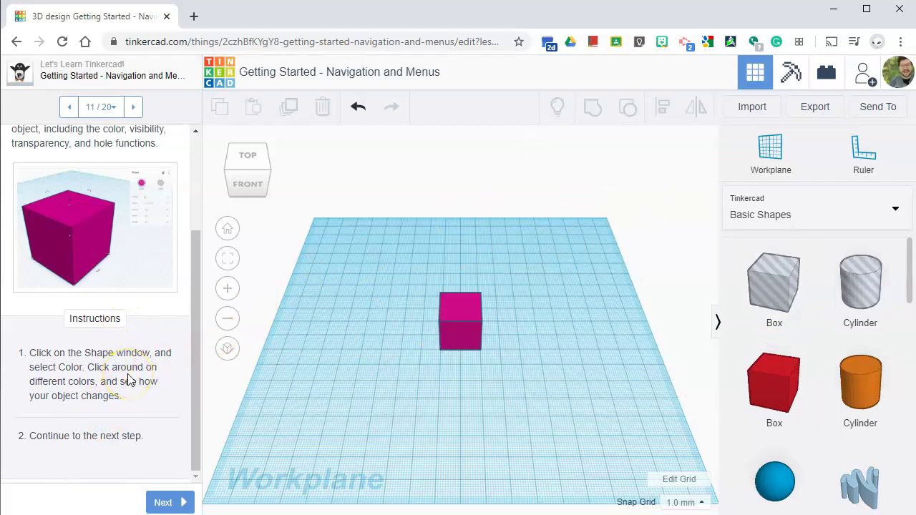
pyautogui.click(163, 502)
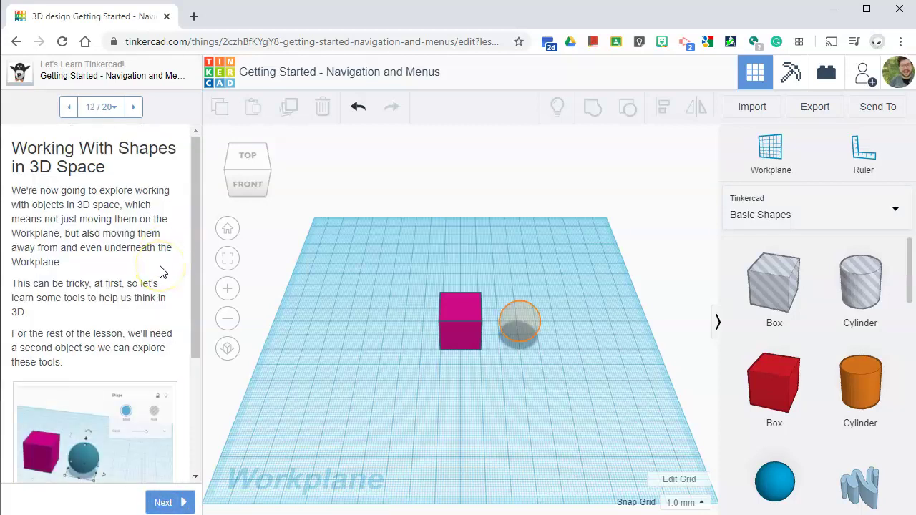
# Drag a Sphere from Basic Shapes into the orange sphere hint beside the magenta box.
pyautogui.scroll(-1, 160, 271)
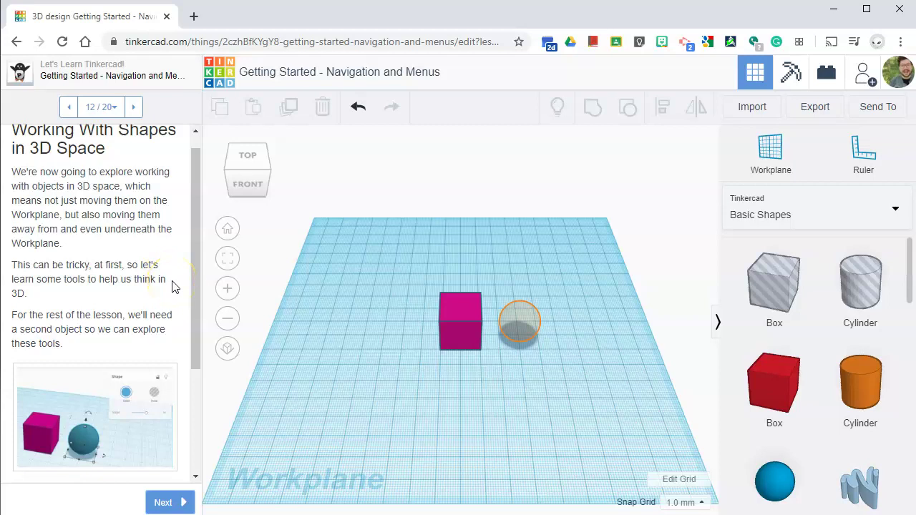
pyautogui.scroll(-2, 172, 286)
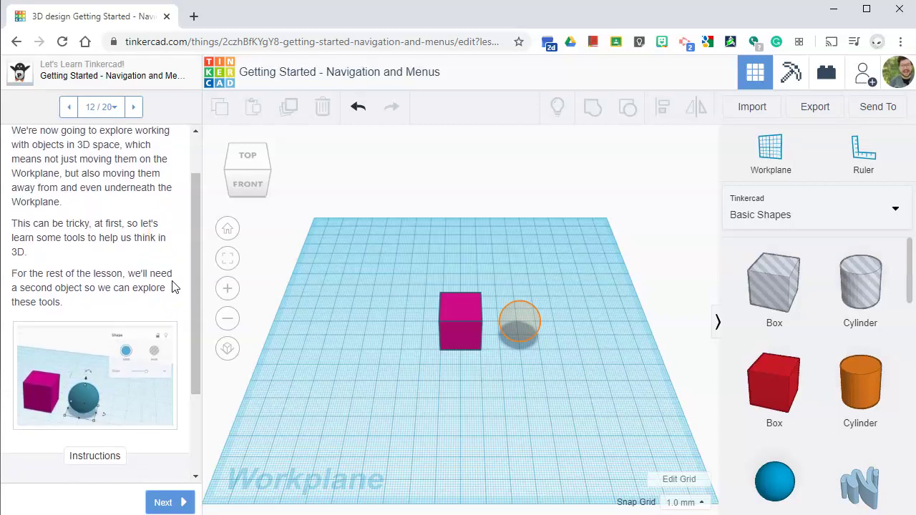
pyautogui.scroll(-3, 172, 286)
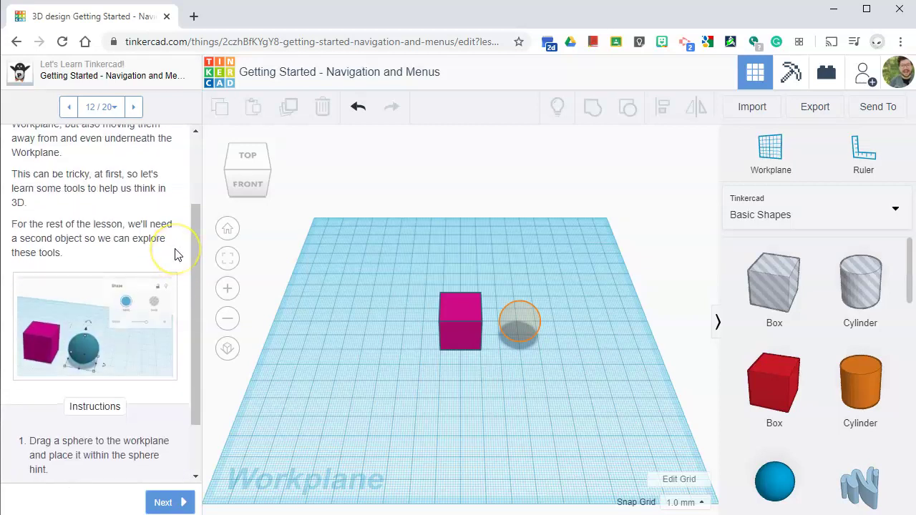
pyautogui.scroll(-1, 177, 254)
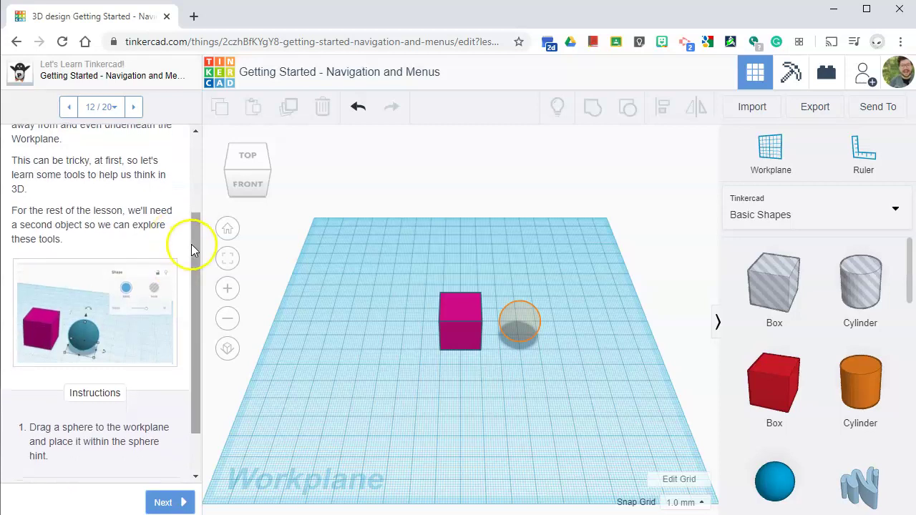
pyautogui.scroll(-3, 183, 264)
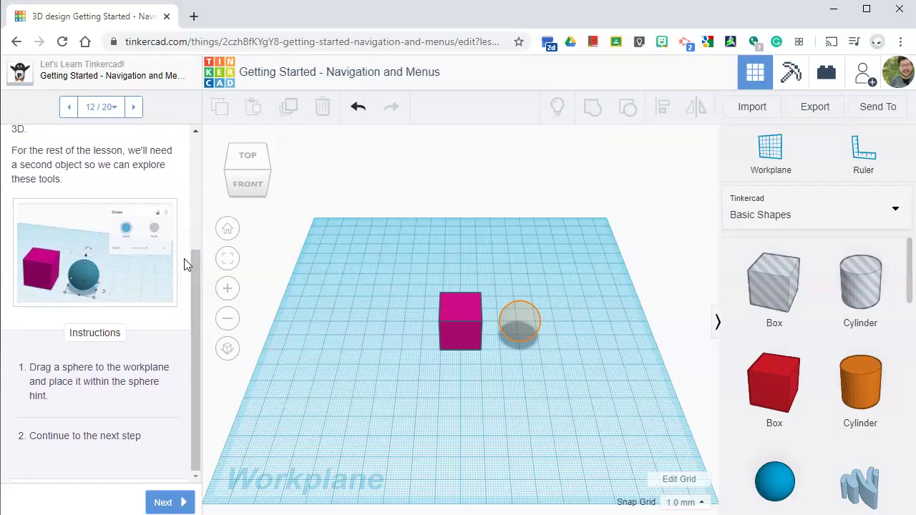
pyautogui.scroll(-1, 770, 382)
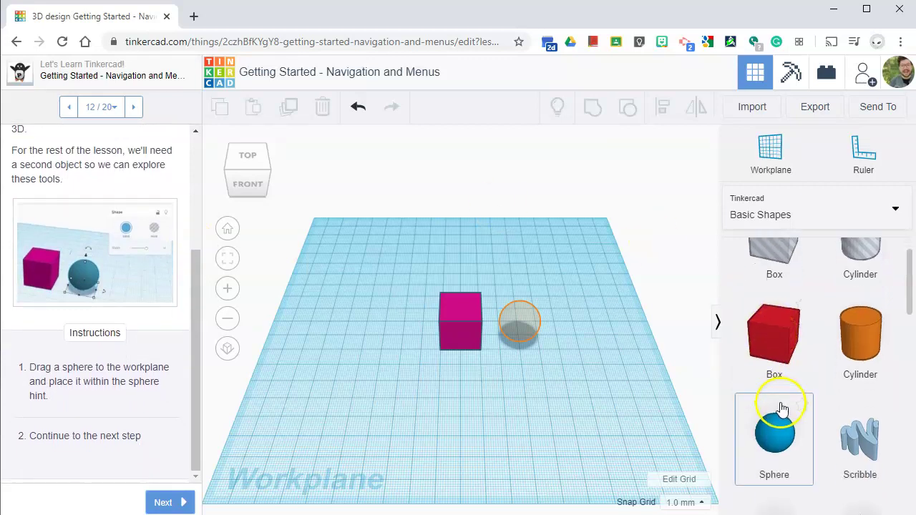
pyautogui.scroll(-1, 773, 440)
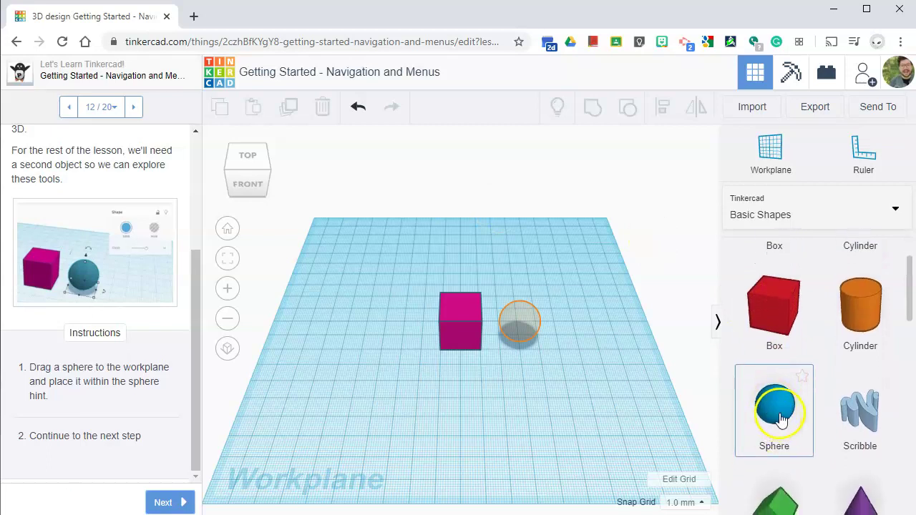
pyautogui.moveTo(745, 408); pyautogui.dragTo(555, 332)
pyautogui.scroll(4, 543, 329)
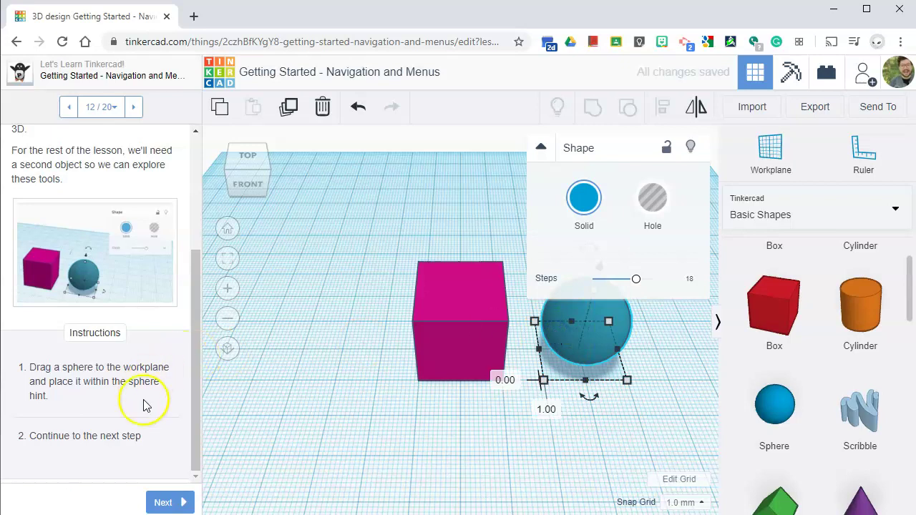
pyautogui.click(169, 504)
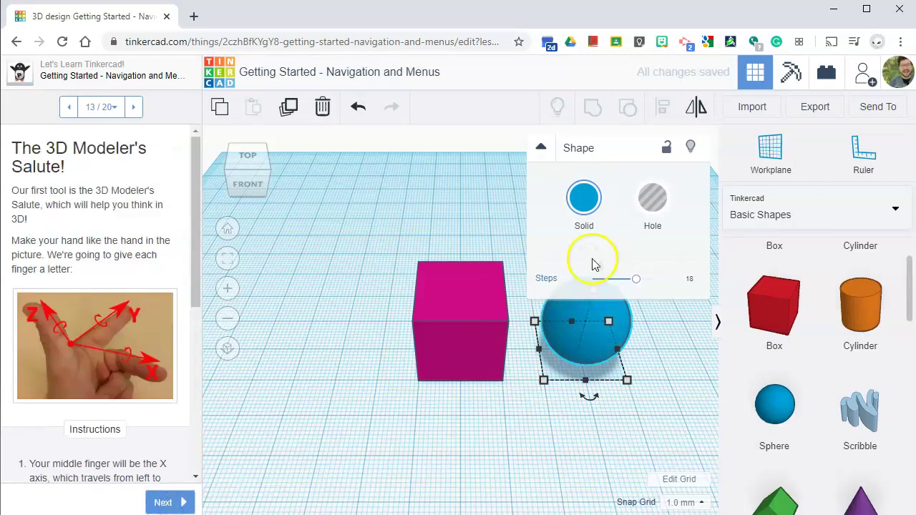
pyautogui.click(84, 347)
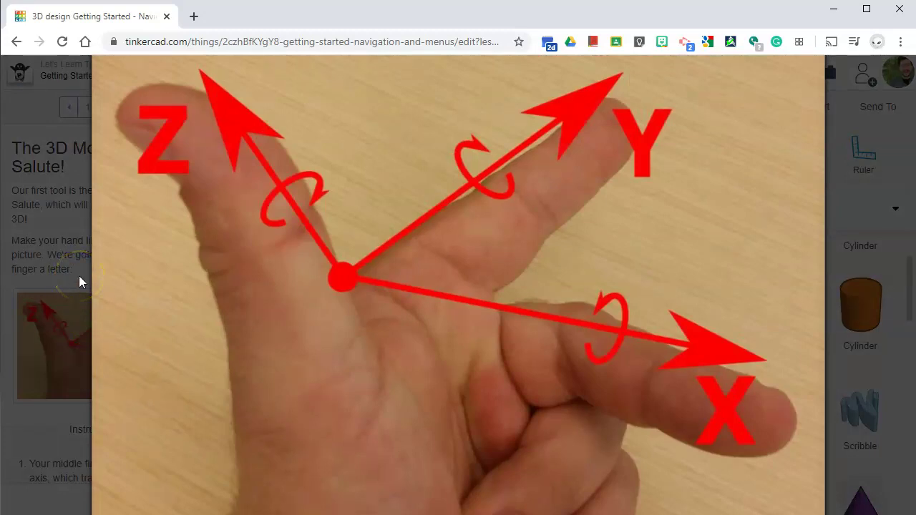
pyautogui.click(53, 231)
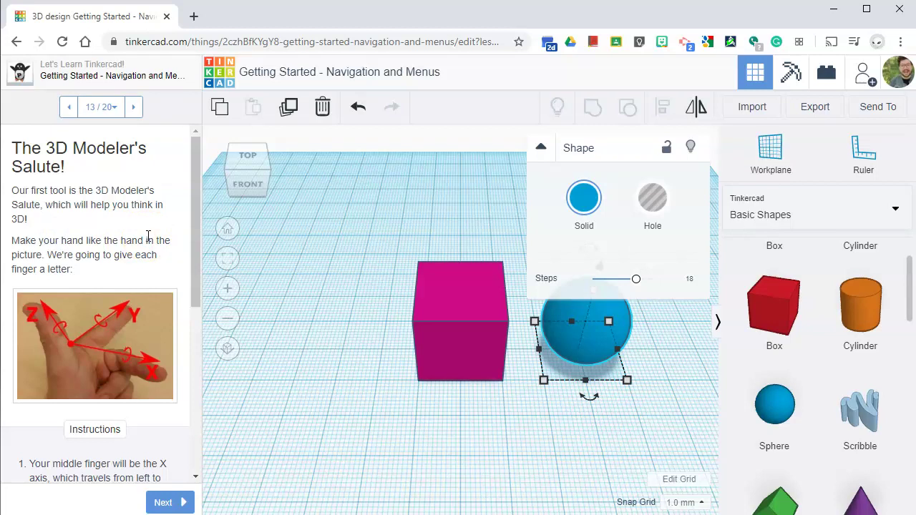
pyautogui.scroll(-1, 149, 236)
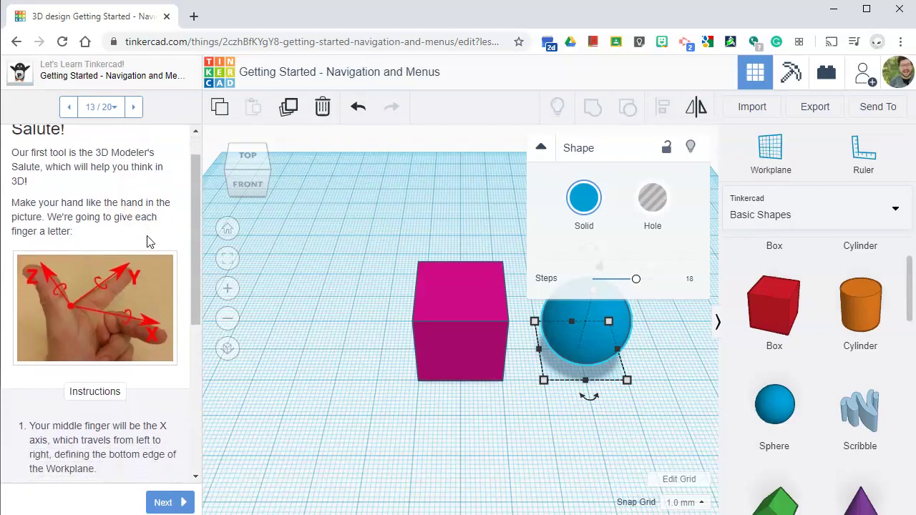
pyautogui.click(115, 318)
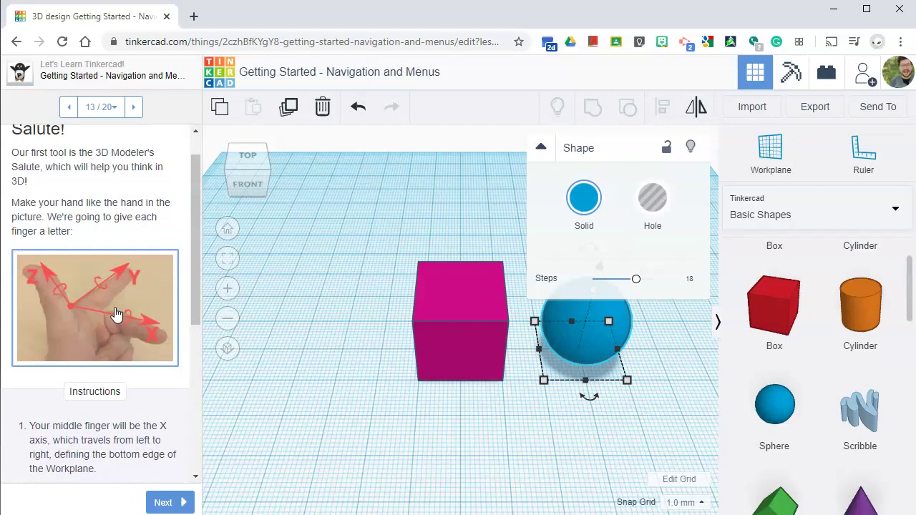
pyautogui.click(116, 315)
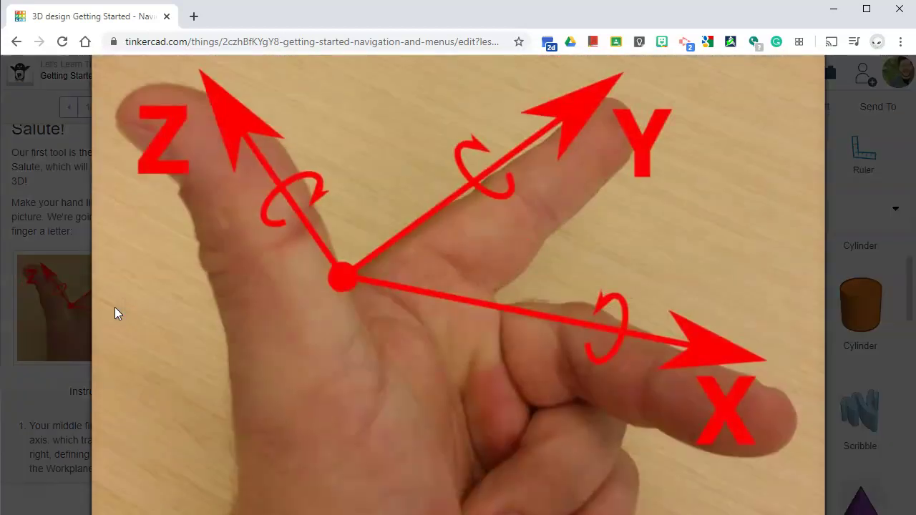
pyautogui.click(69, 217)
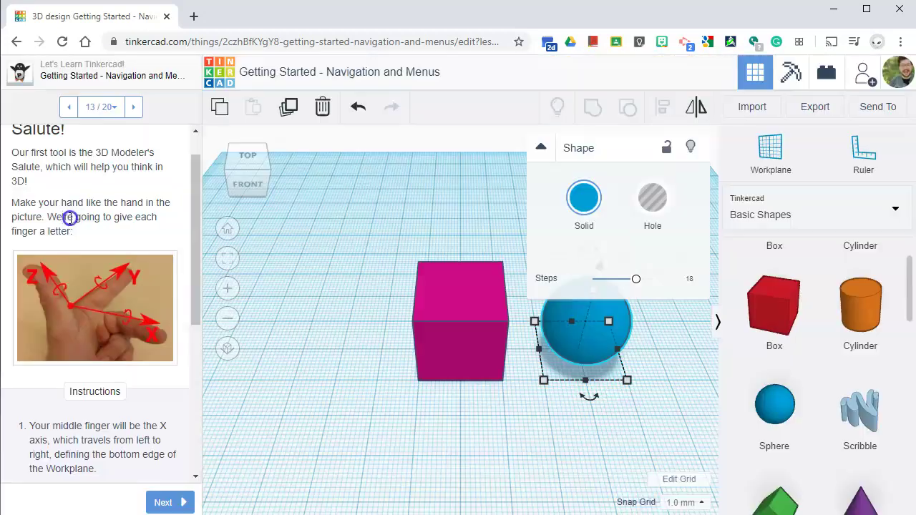
pyautogui.scroll(-2, 72, 225)
pyautogui.scroll(-2, 72, 225)
pyautogui.click(149, 136)
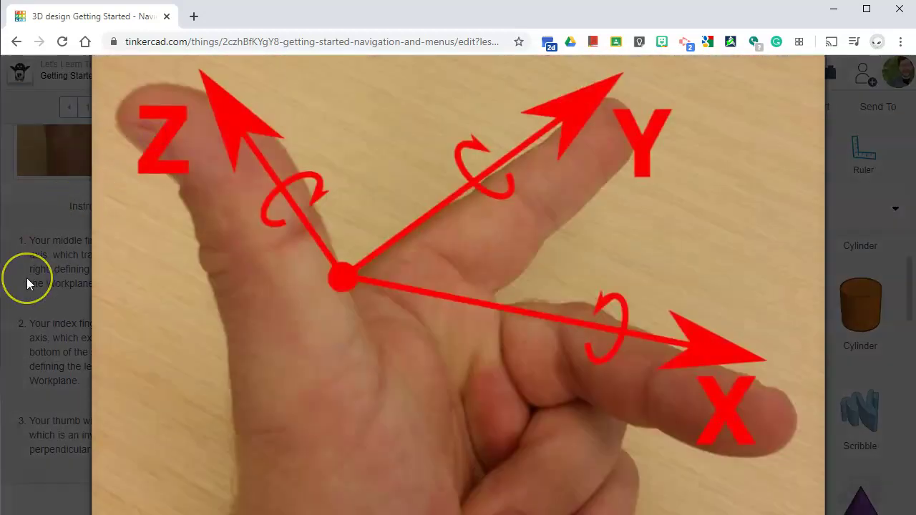
pyautogui.click(27, 278)
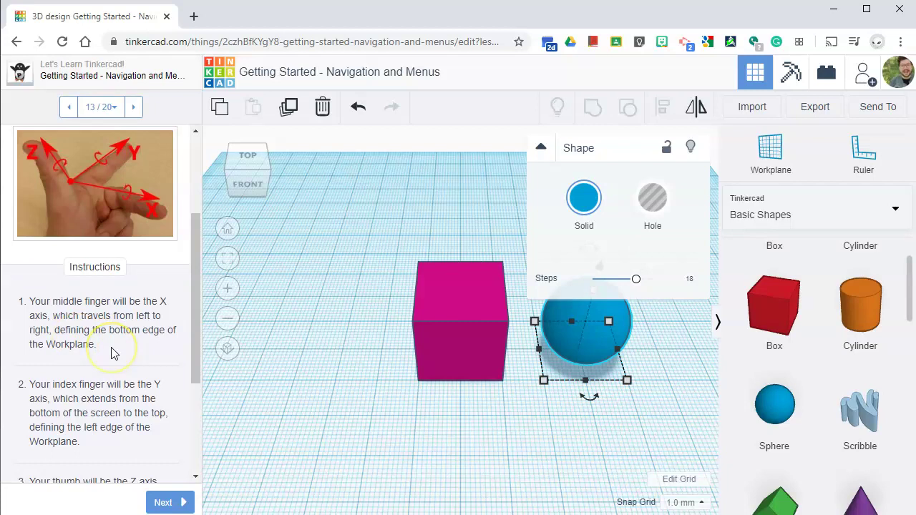
# Read through step 13's instructions, zoom out, and click empty workplane to deselect the blue sphere.
pyautogui.scroll(-1, 150, 363)
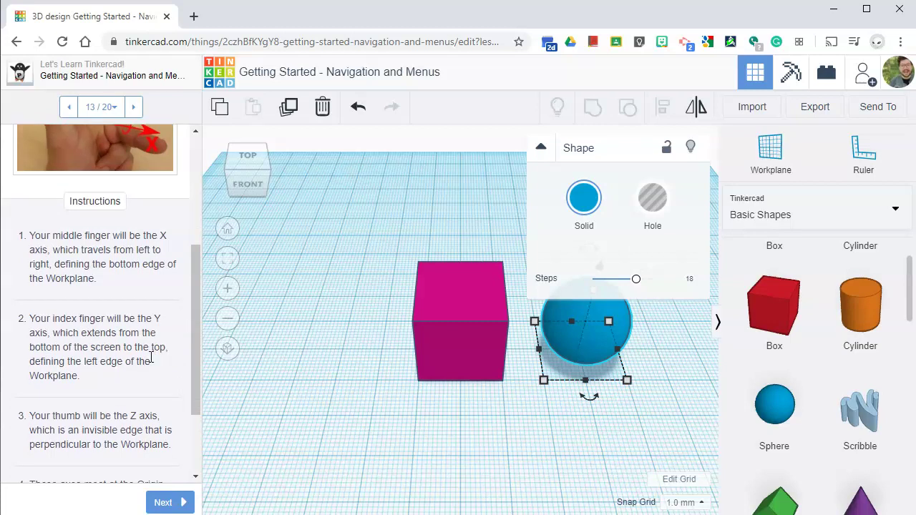
pyautogui.click(140, 384)
pyautogui.scroll(-3, 140, 388)
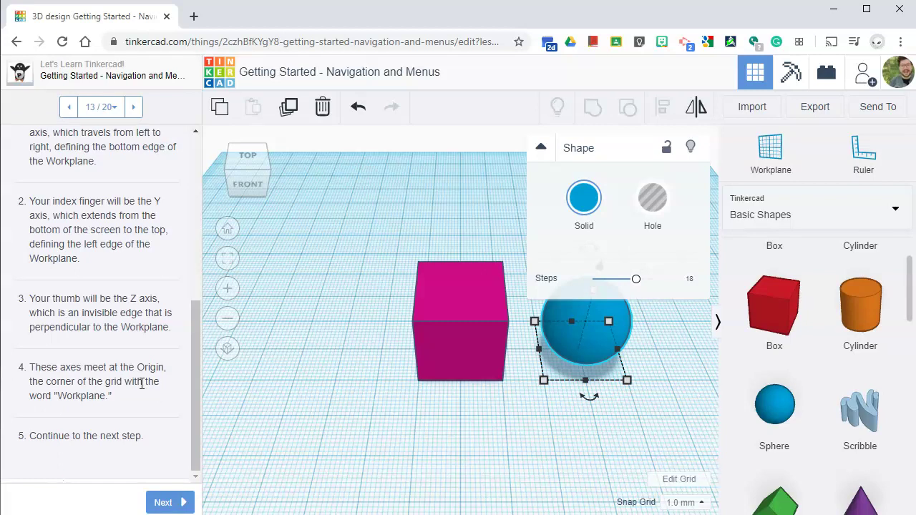
pyautogui.click(129, 261)
pyautogui.click(124, 331)
pyautogui.scroll(-5, 309, 372)
pyautogui.scroll(-2, 305, 423)
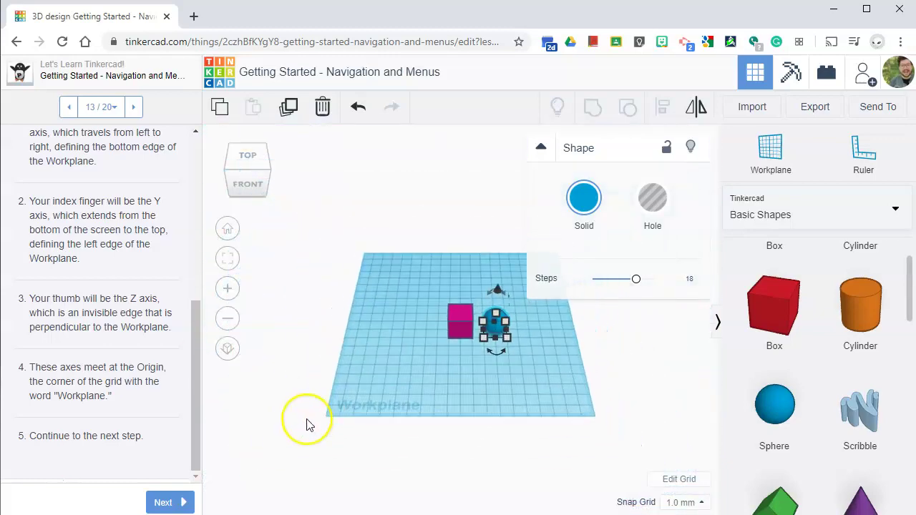
pyautogui.scroll(5, 306, 418)
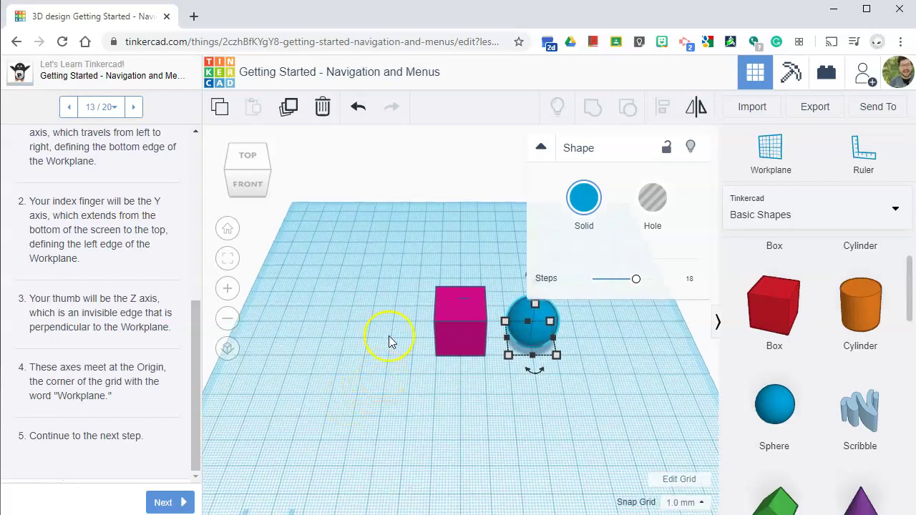
pyautogui.scroll(-5, 389, 334)
pyautogui.click(373, 362)
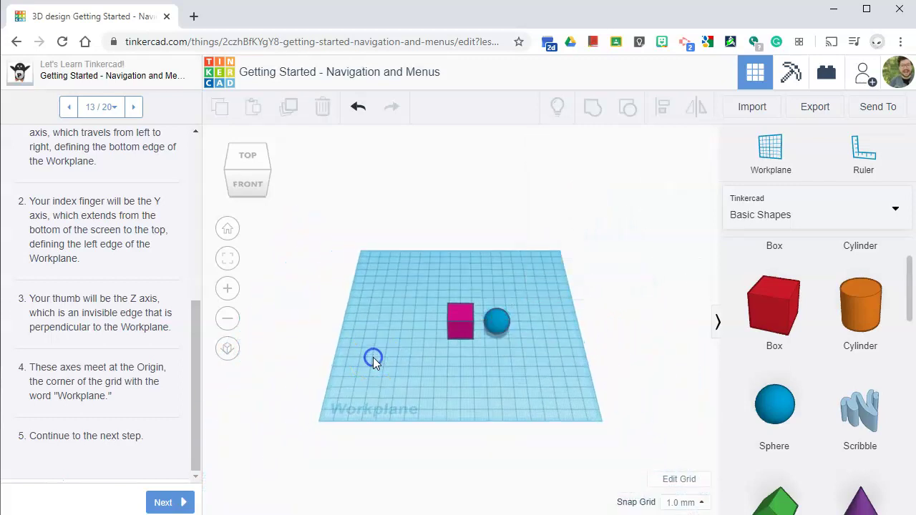
# Advance to step 14 on translation and view the enlarged axis hand picture, then close it.
pyautogui.click(163, 501)
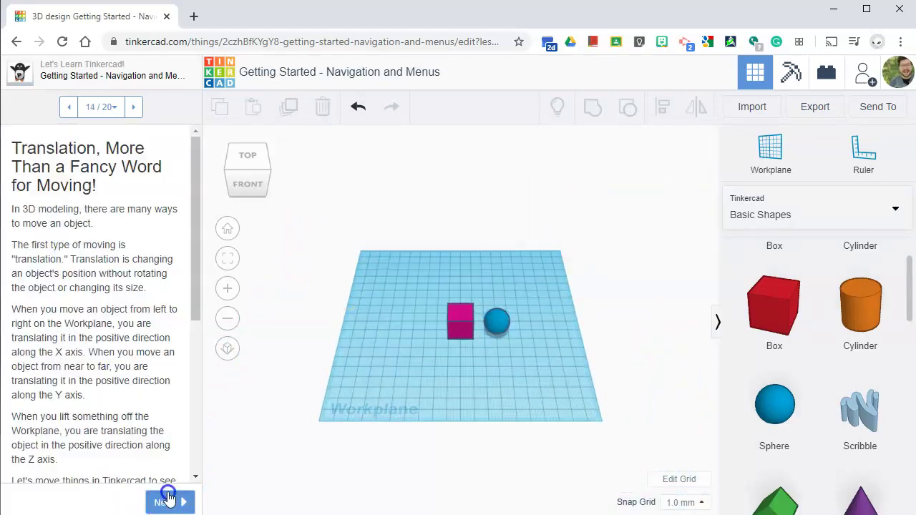
pyautogui.scroll(-2, 125, 301)
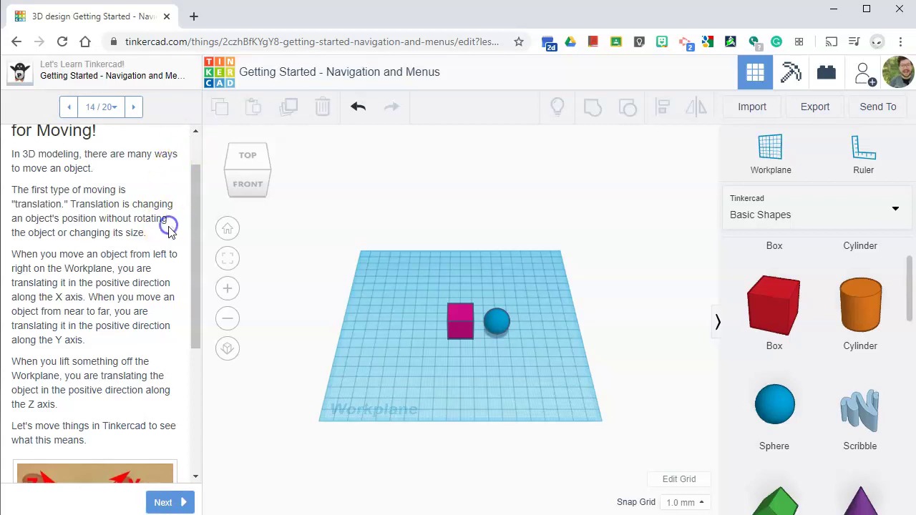
pyautogui.scroll(-5, 165, 241)
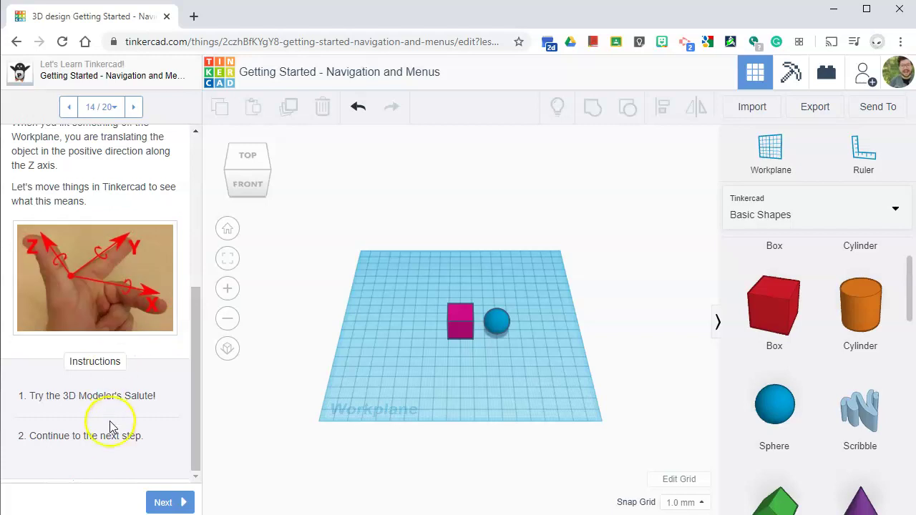
pyautogui.click(125, 302)
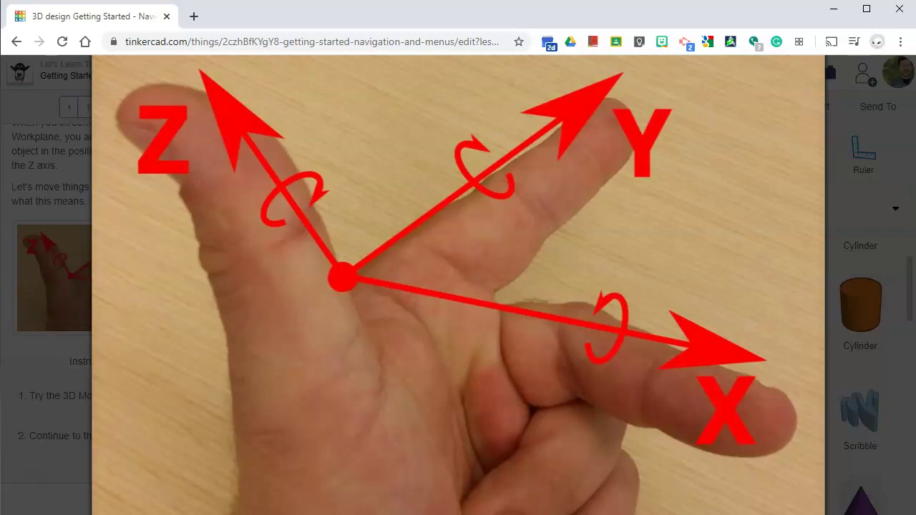
pyautogui.click(49, 363)
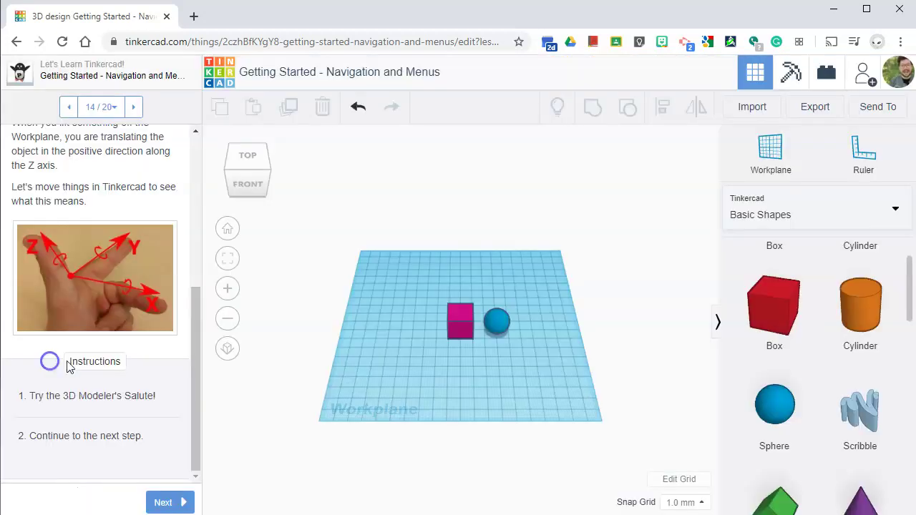
# Advance to the Z-axis lesson and select the blue sphere, collapsing its shape properties.
pyautogui.click(170, 505)
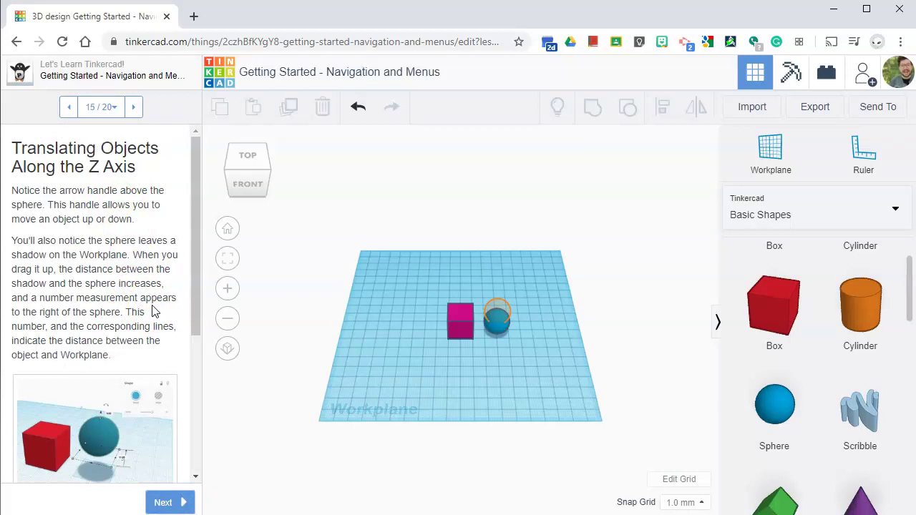
pyautogui.scroll(-3, 152, 312)
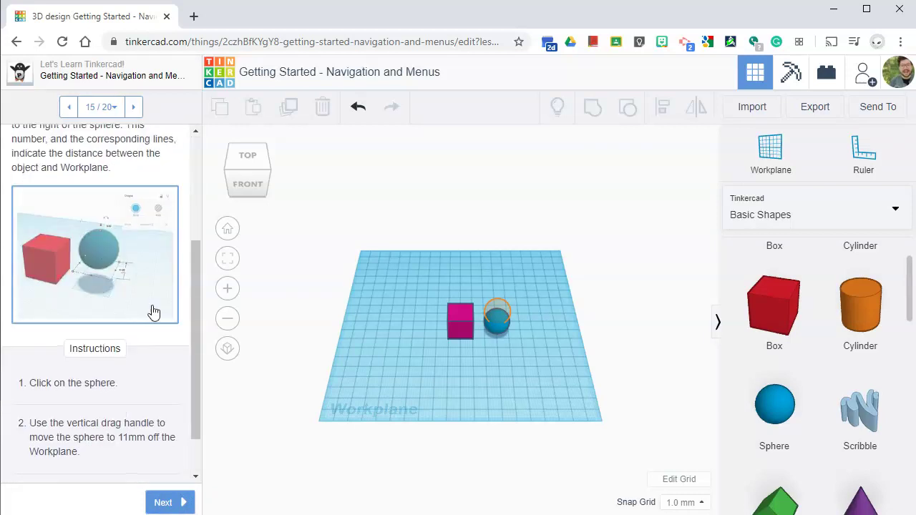
pyautogui.scroll(1, 153, 312)
pyautogui.scroll(3, 152, 312)
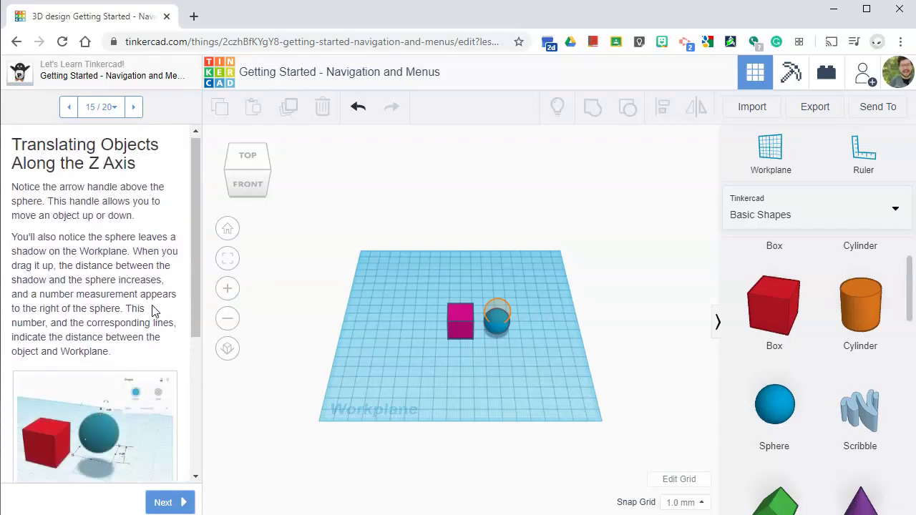
pyautogui.scroll(-2, 152, 312)
pyautogui.click(400, 331)
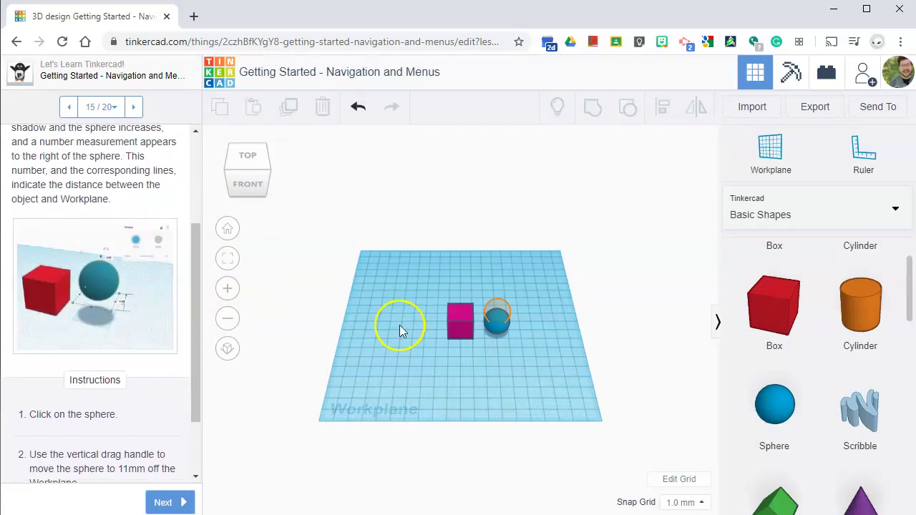
pyautogui.scroll(3, 491, 329)
pyautogui.click(593, 311)
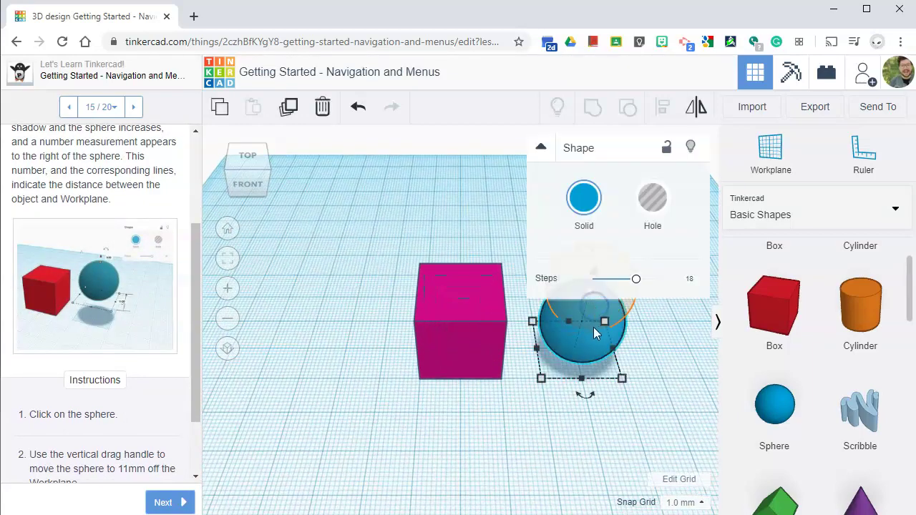
pyautogui.click(540, 148)
# Lift the sphere about 11 mm above the workplane and zoom in on the cube and sphere.
pyautogui.click(647, 373)
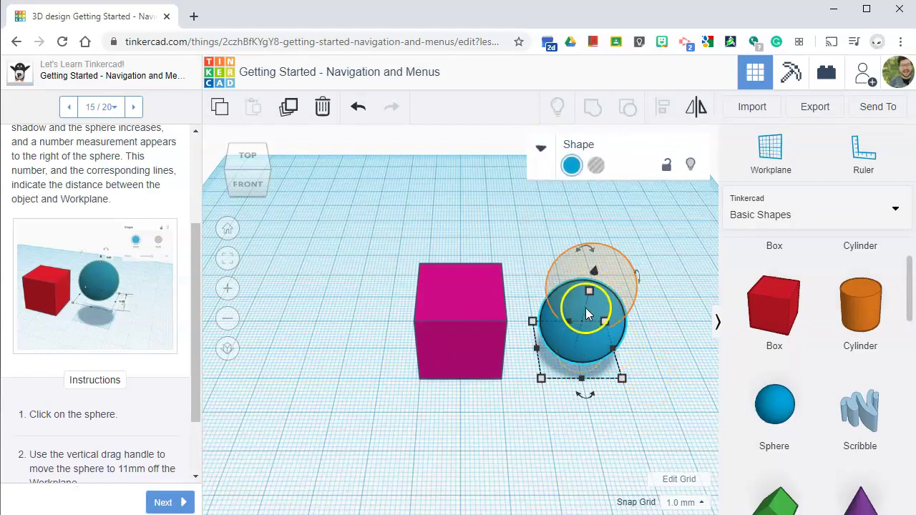
pyautogui.scroll(-3, 595, 271)
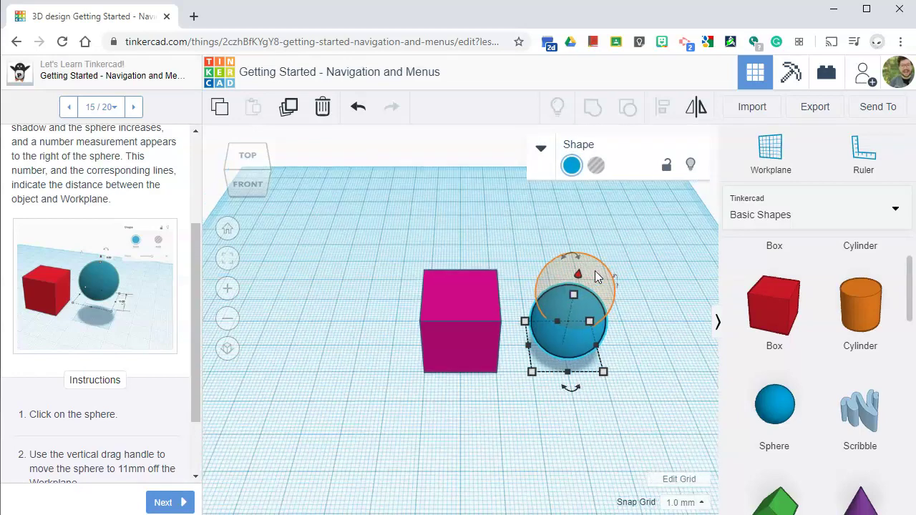
pyautogui.scroll(2, 594, 270)
pyautogui.scroll(2, 594, 270)
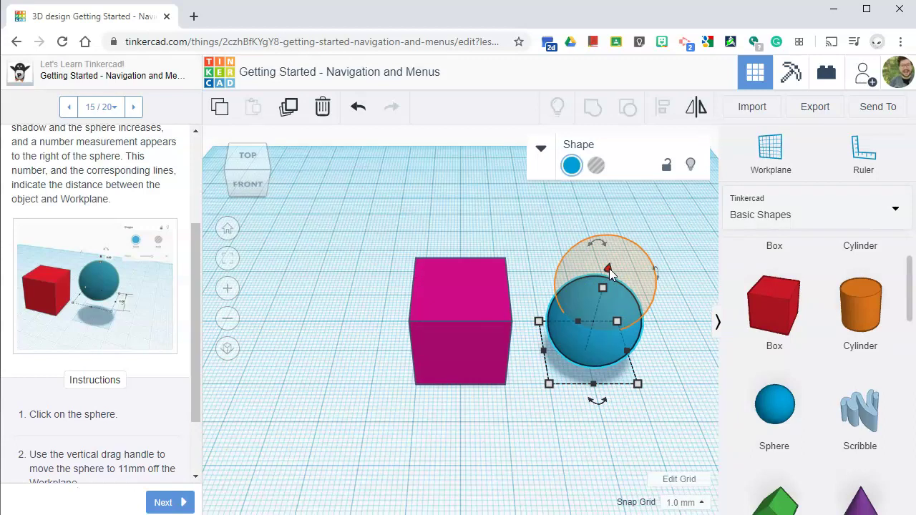
pyautogui.moveTo(609, 271); pyautogui.dragTo(621, 225)
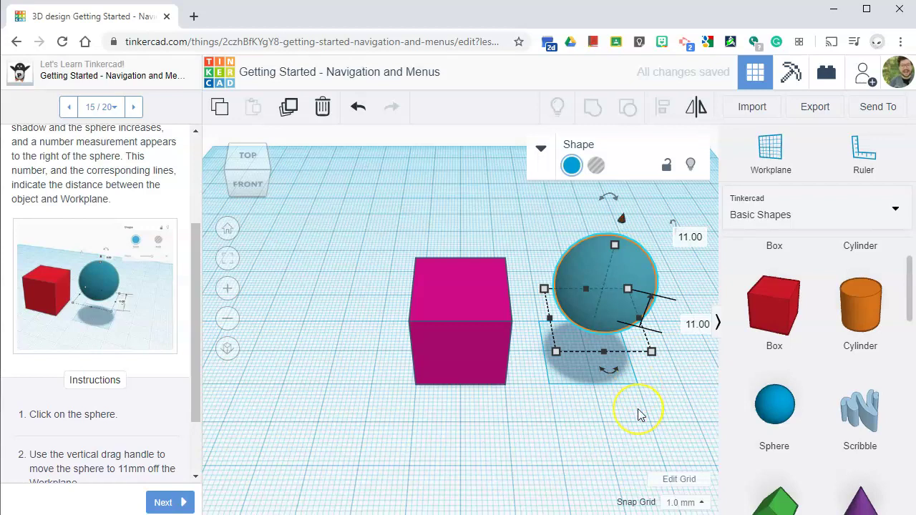
pyautogui.scroll(2, 179, 207)
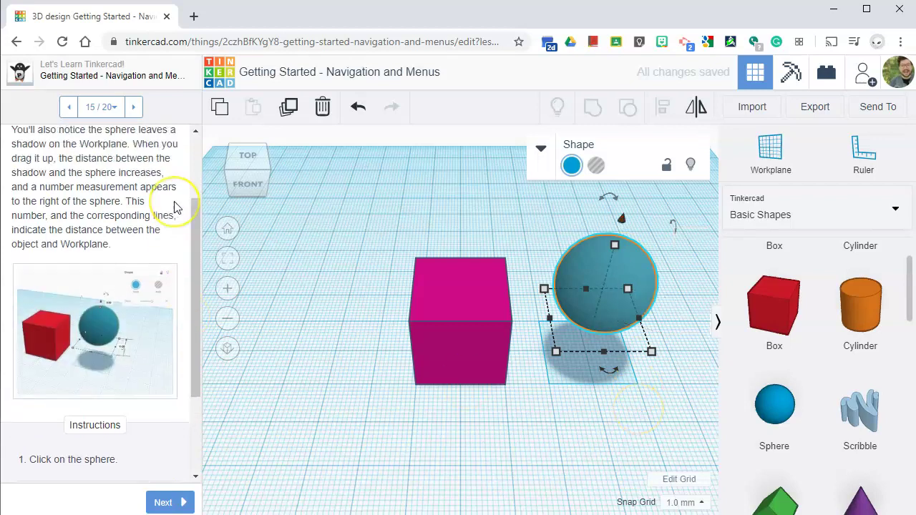
pyautogui.scroll(2, 177, 206)
pyautogui.scroll(-2, 177, 207)
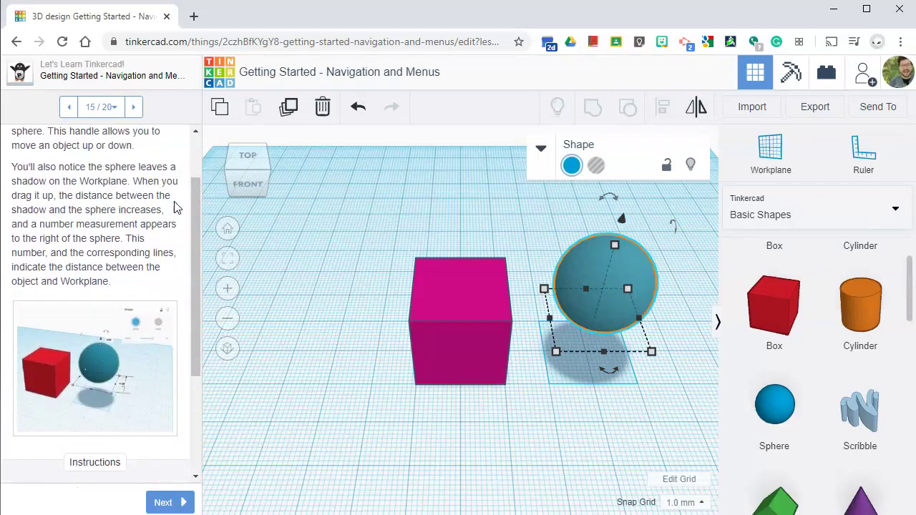
pyautogui.scroll(-1, 177, 207)
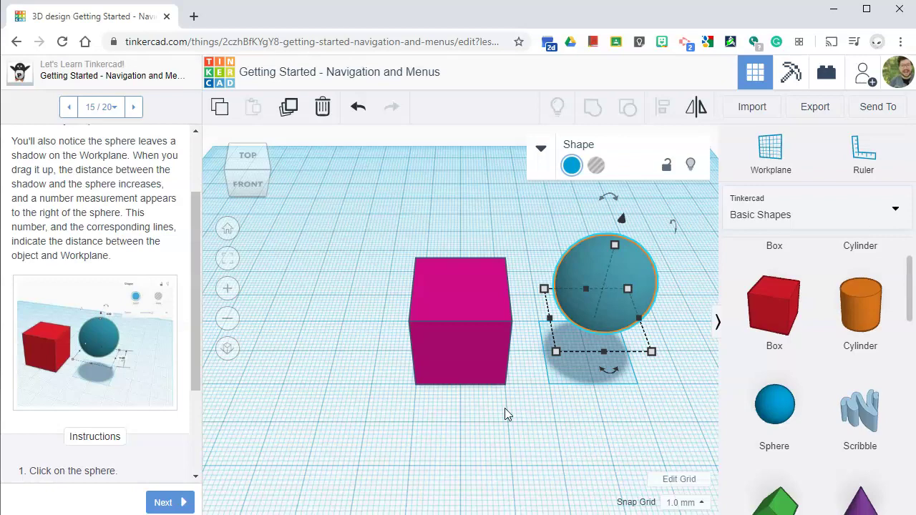
pyautogui.scroll(-5, 608, 419)
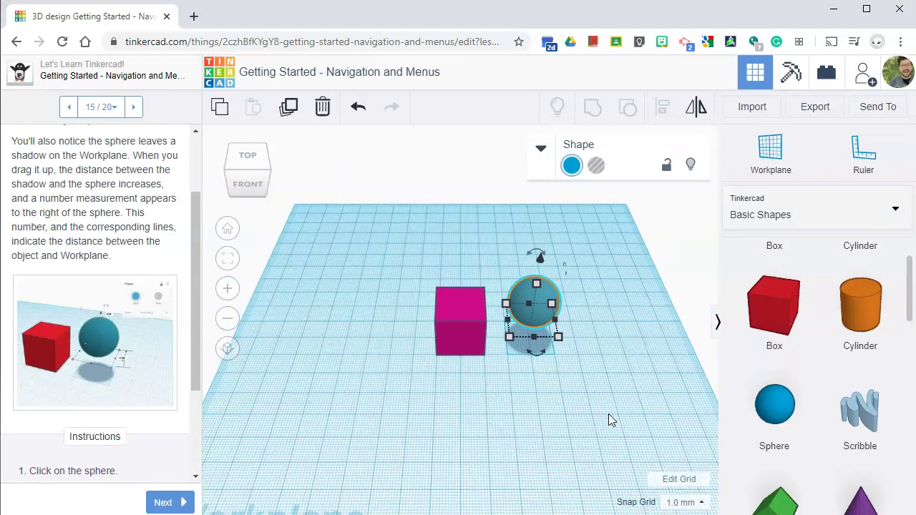
pyautogui.scroll(2, 608, 420)
pyautogui.scroll(-2, 608, 420)
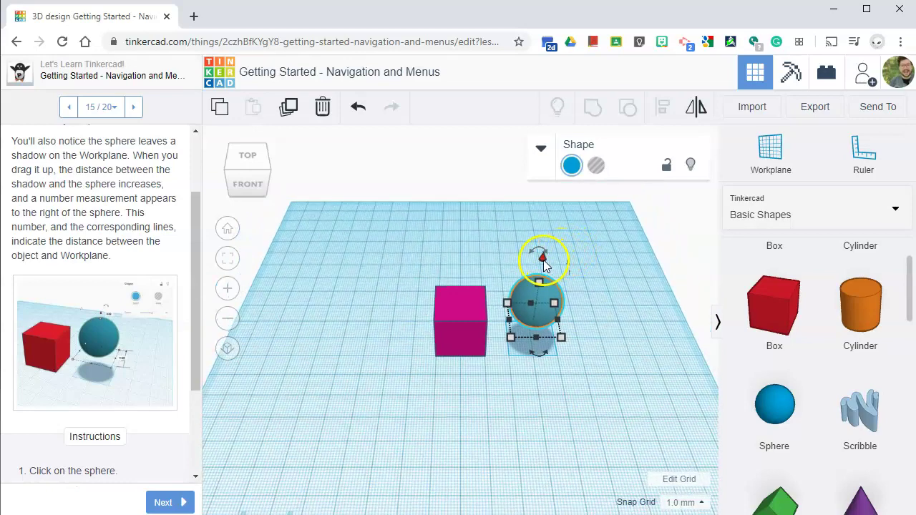
# Try the lift handle by sinking the sphere 7 mm below the workplane, then reset the view.
pyautogui.scroll(4, 565, 272)
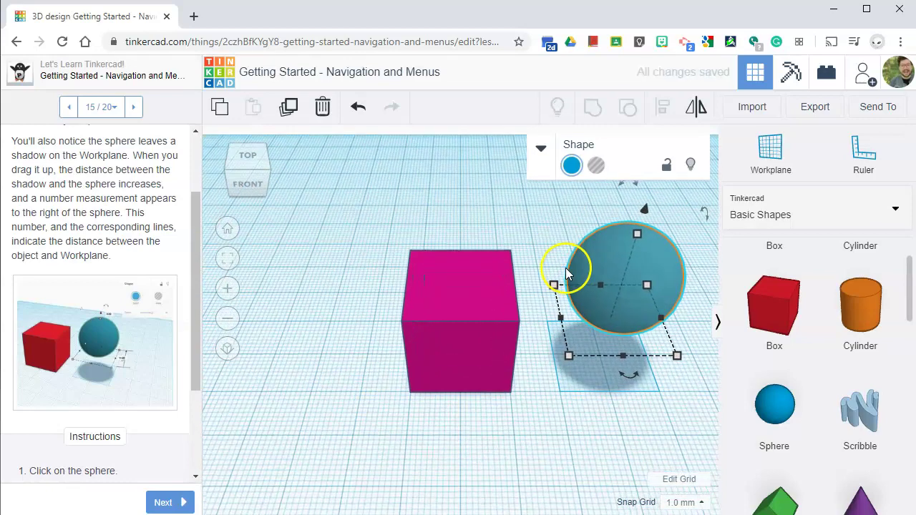
pyautogui.click(546, 145)
pyautogui.click(544, 153)
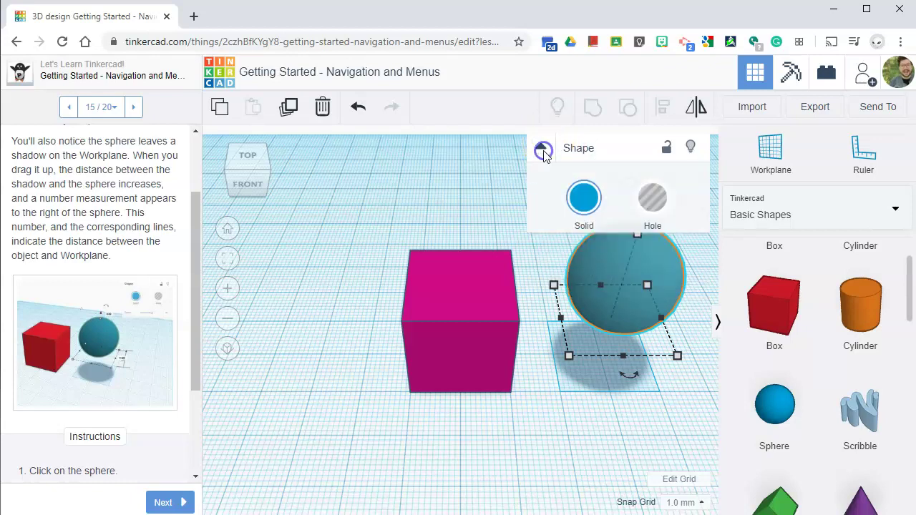
pyautogui.scroll(-2, 118, 322)
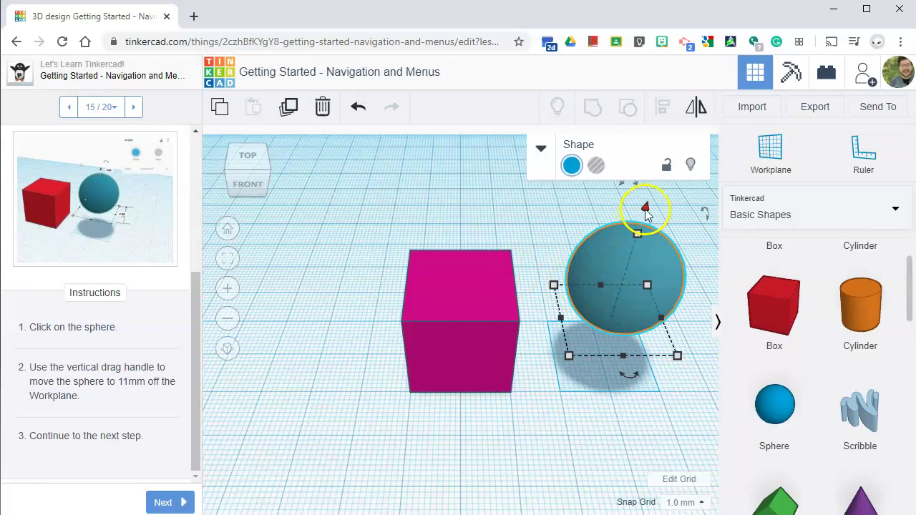
pyautogui.moveTo(646, 212); pyautogui.dragTo(632, 243)
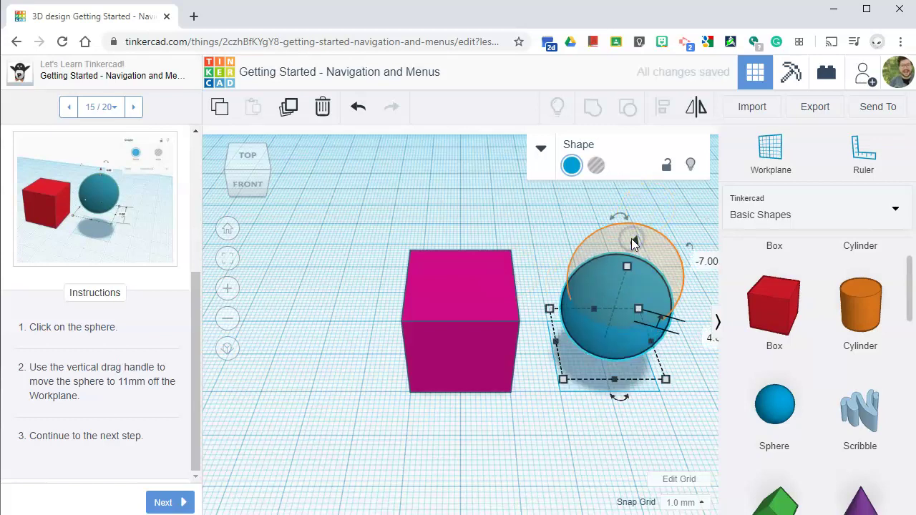
pyautogui.click(446, 220)
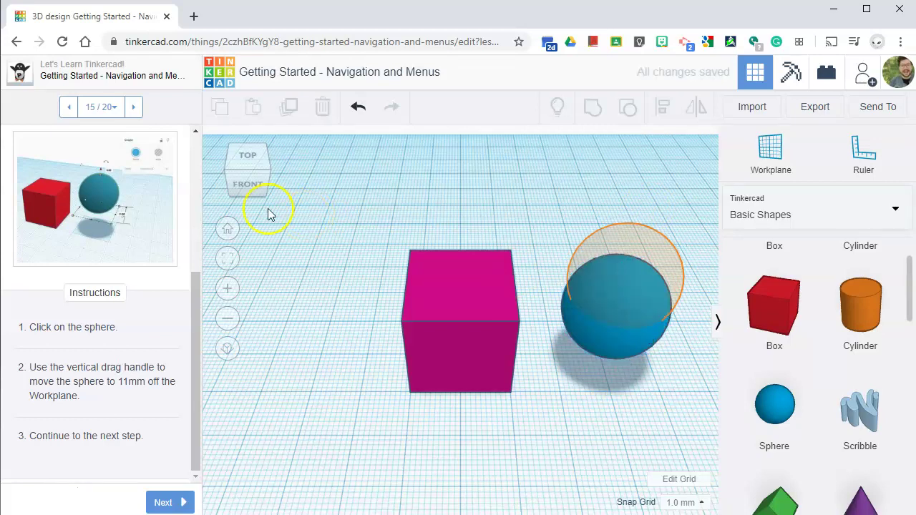
pyautogui.click(227, 229)
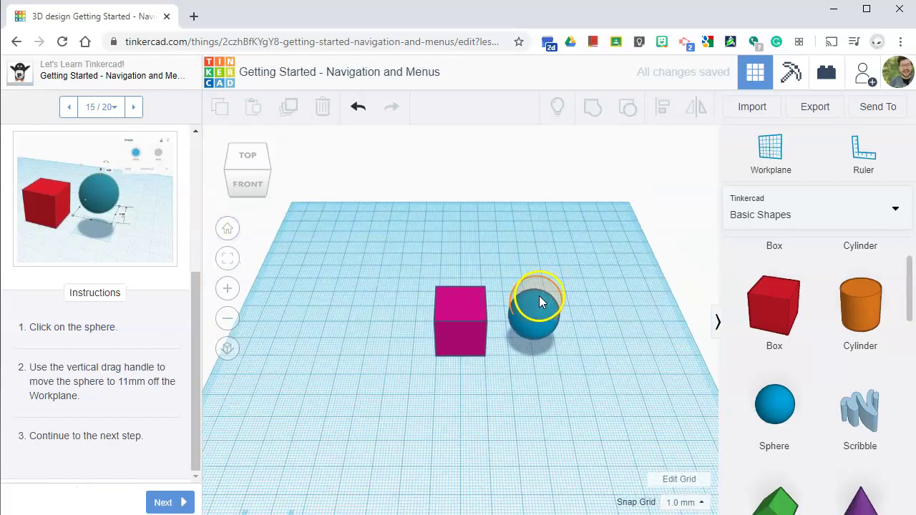
# Reselect the sphere and set its elevation to 11 mm, then advance to step 16.
pyautogui.scroll(5, 605, 327)
pyautogui.click(602, 329)
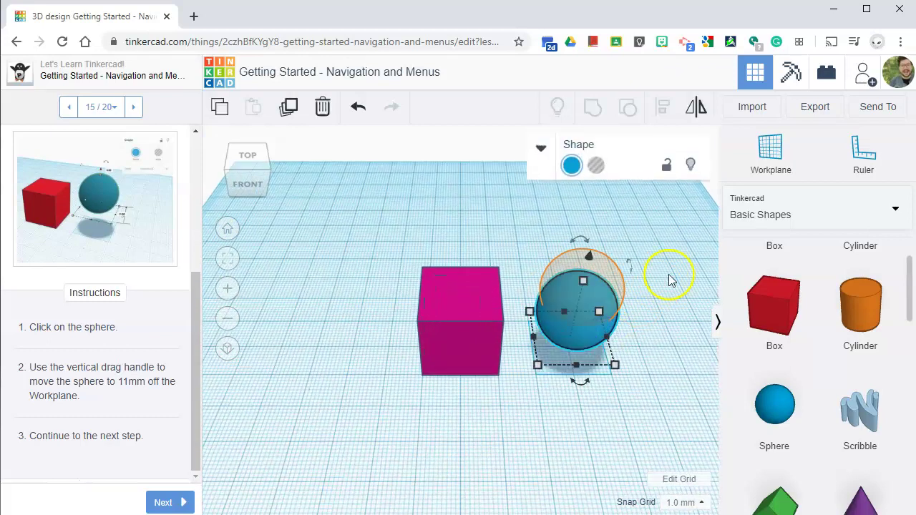
pyautogui.click(591, 255)
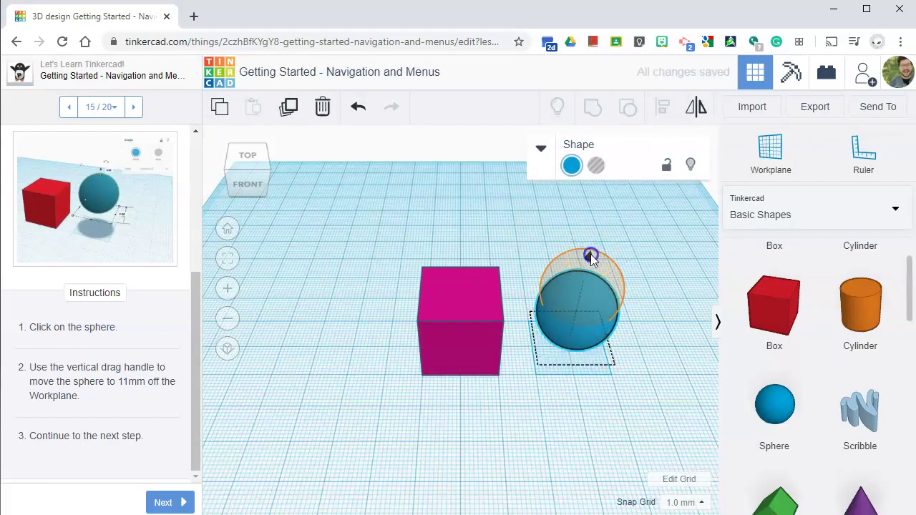
pyautogui.moveTo(591, 255); pyautogui.dragTo(598, 230)
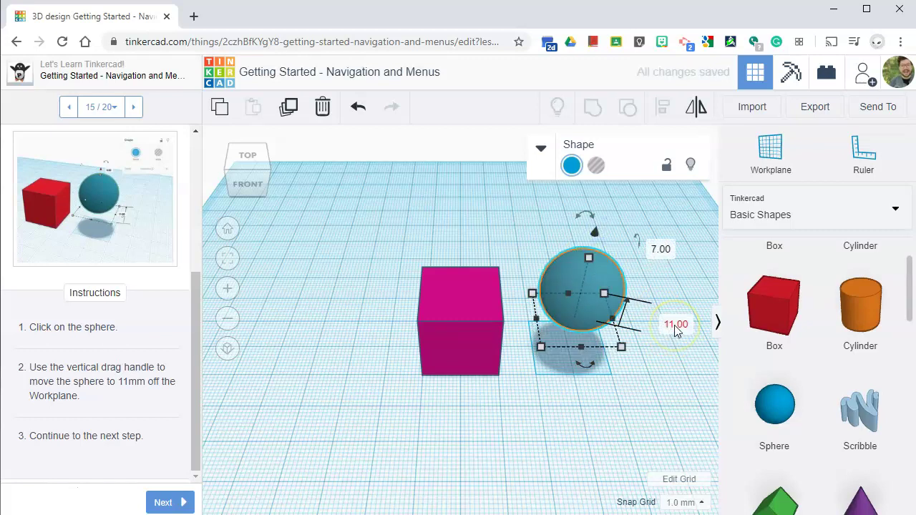
pyautogui.click(675, 326)
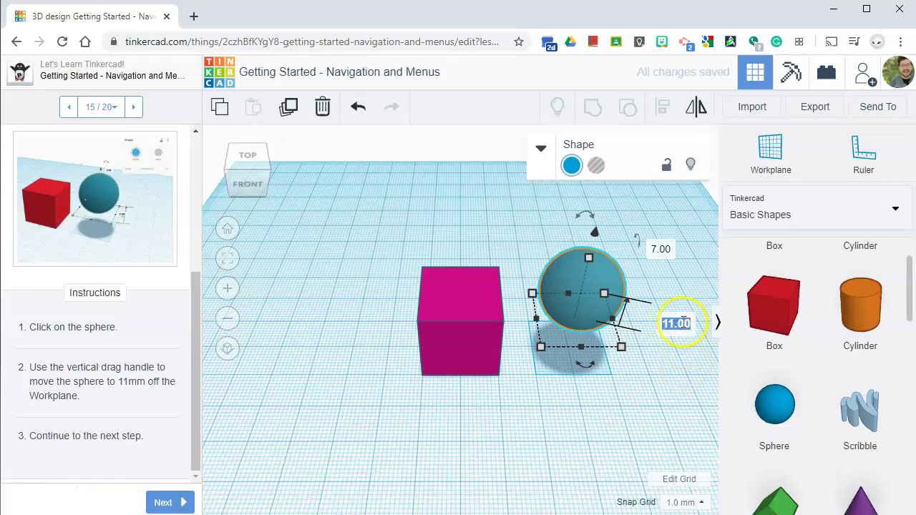
pyautogui.write('15')
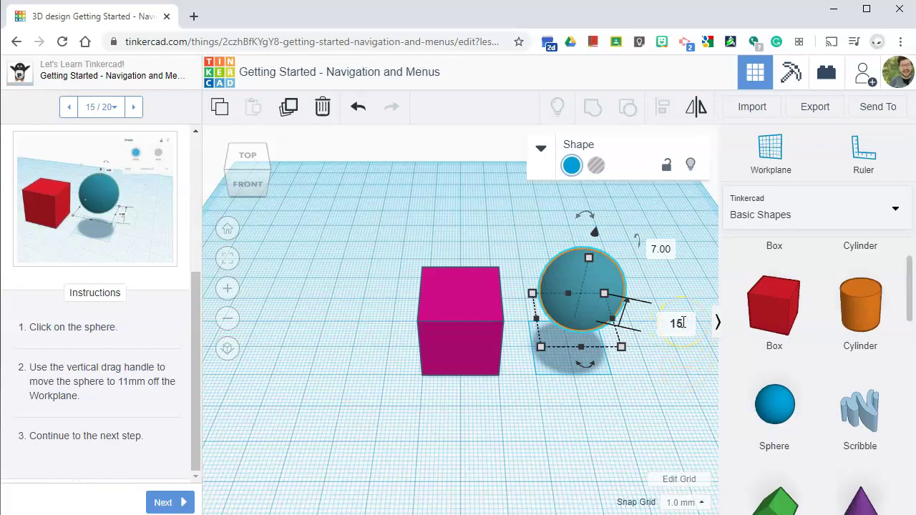
pyautogui.press('Return')
pyautogui.click(682, 323)
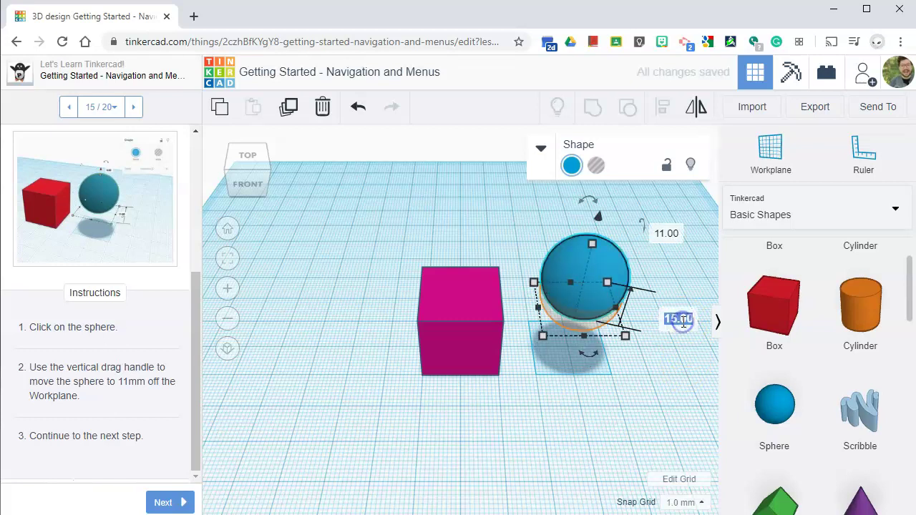
pyautogui.write('11')
pyautogui.press('Return')
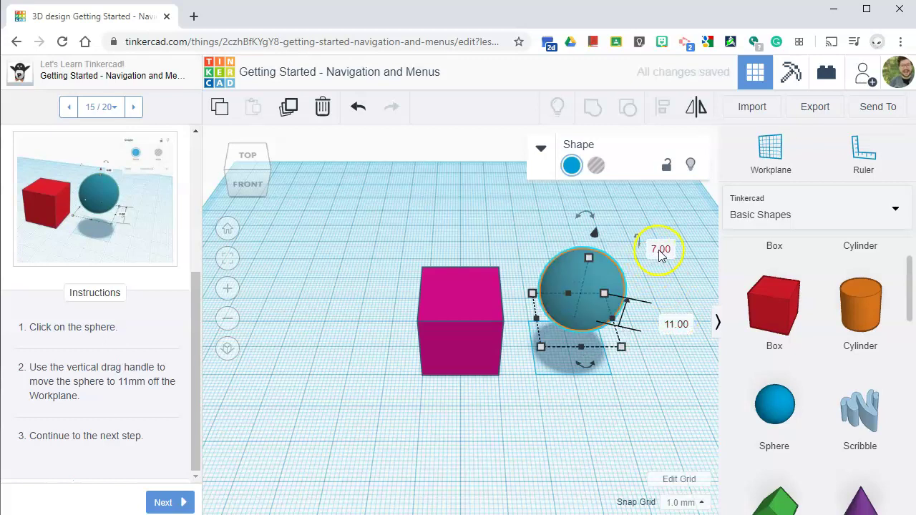
pyautogui.click(182, 502)
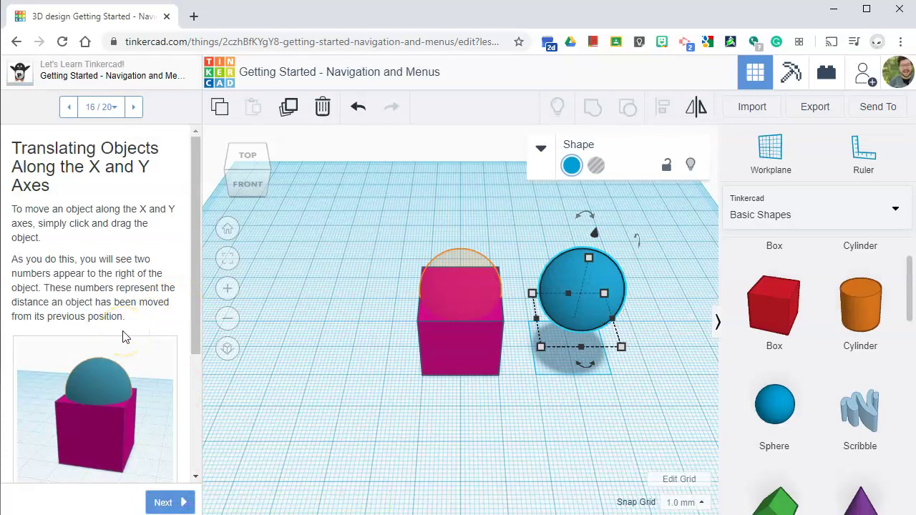
# Slide the sphere 30 mm left onto the cube's top and advance to The Hole Property.
pyautogui.scroll(-1, 123, 337)
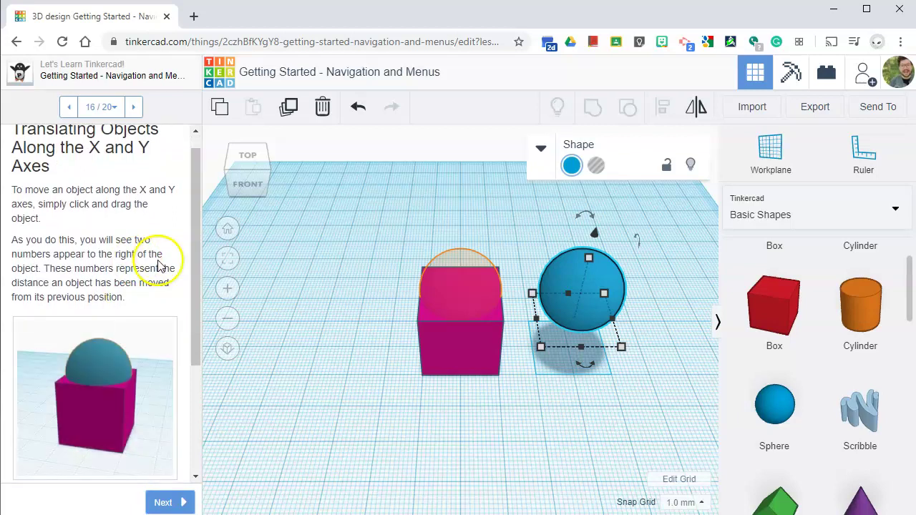
pyautogui.click(578, 282)
pyautogui.scroll(-1, 94, 282)
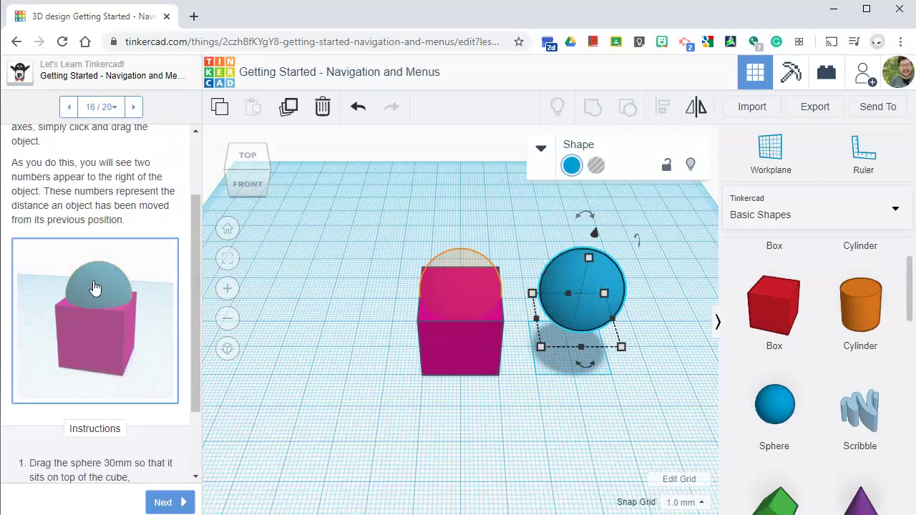
pyautogui.scroll(-2, 95, 288)
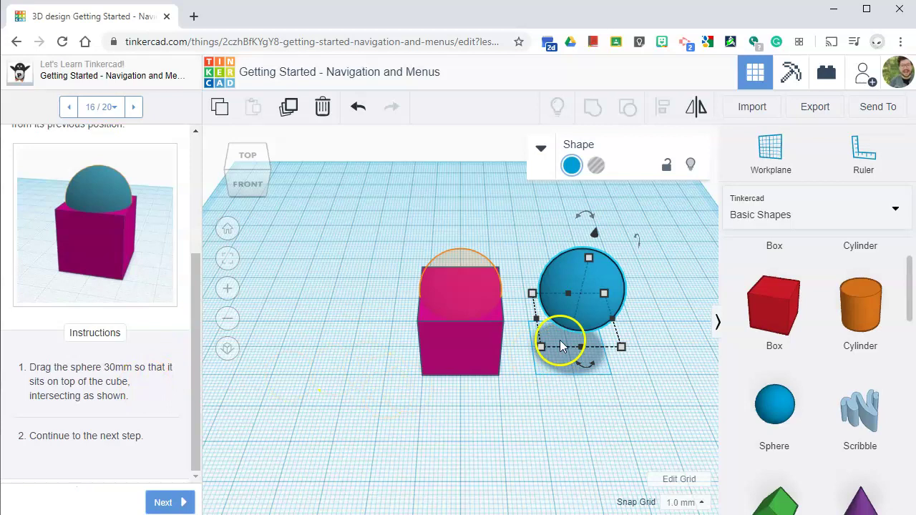
pyautogui.click(598, 279)
pyautogui.moveTo(598, 279); pyautogui.dragTo(463, 279)
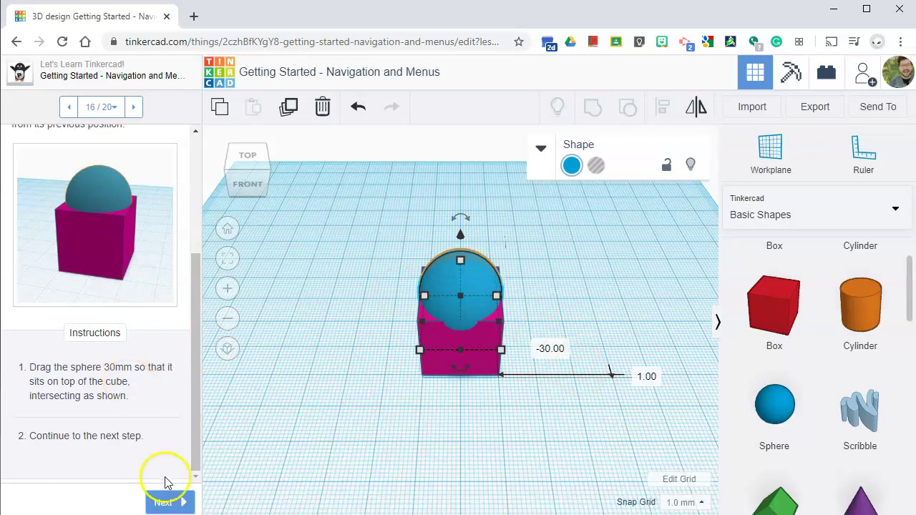
pyautogui.click(178, 503)
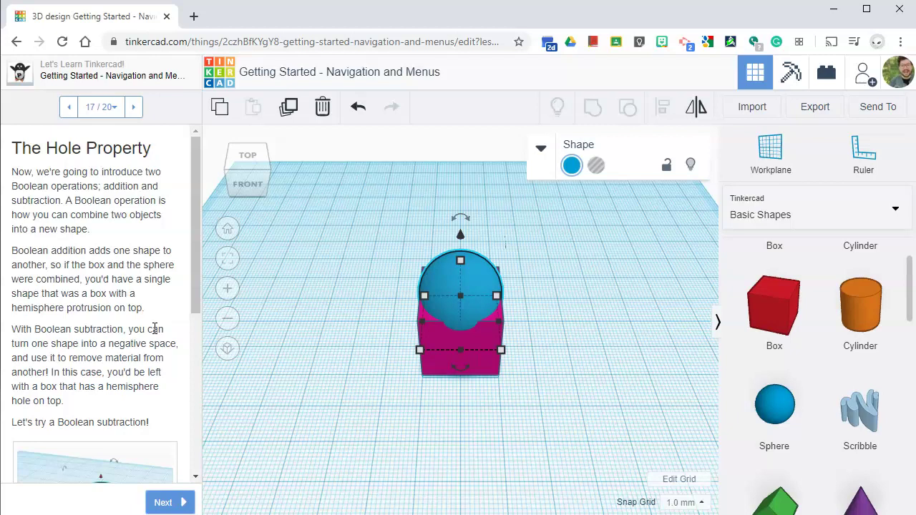
pyautogui.scroll(-2, 159, 309)
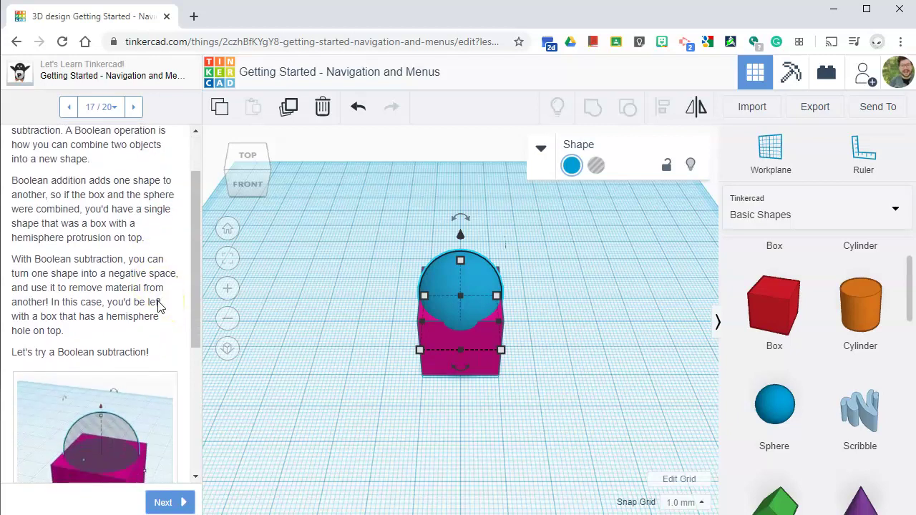
pyautogui.scroll(-1, 158, 306)
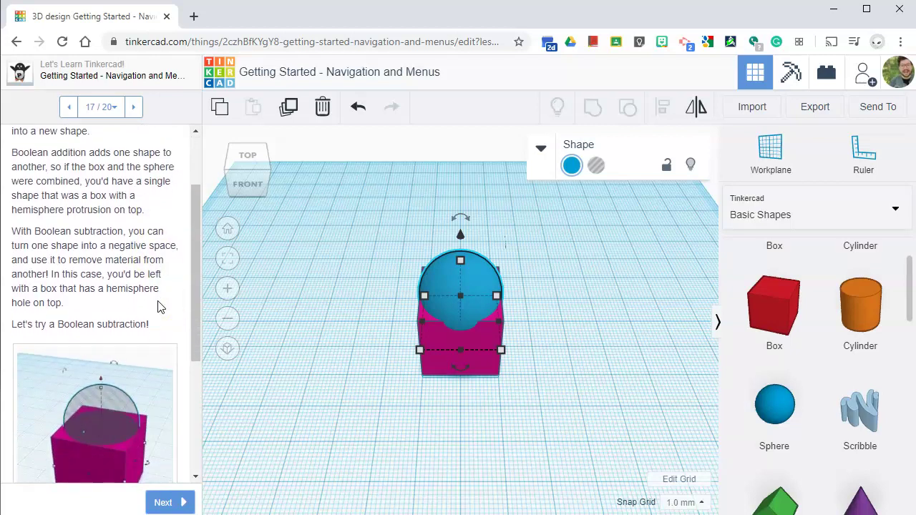
pyautogui.scroll(-1, 158, 306)
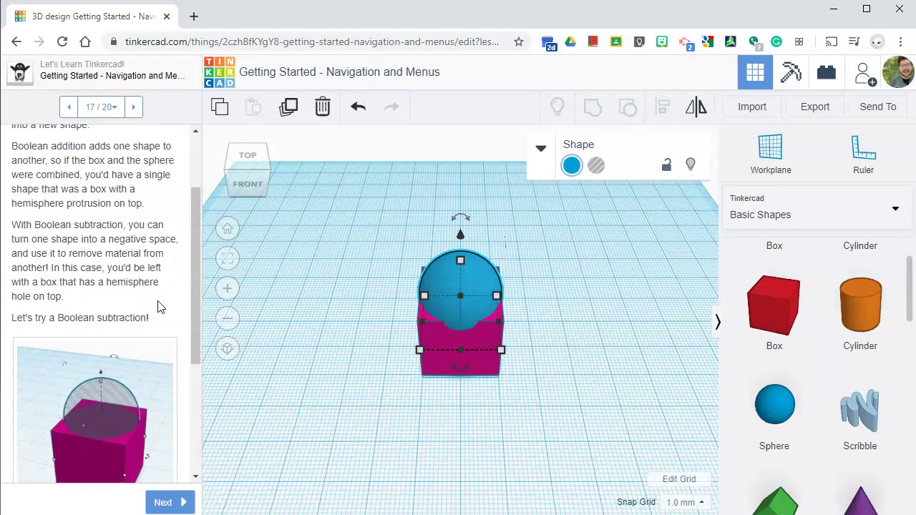
pyautogui.scroll(-1, 159, 307)
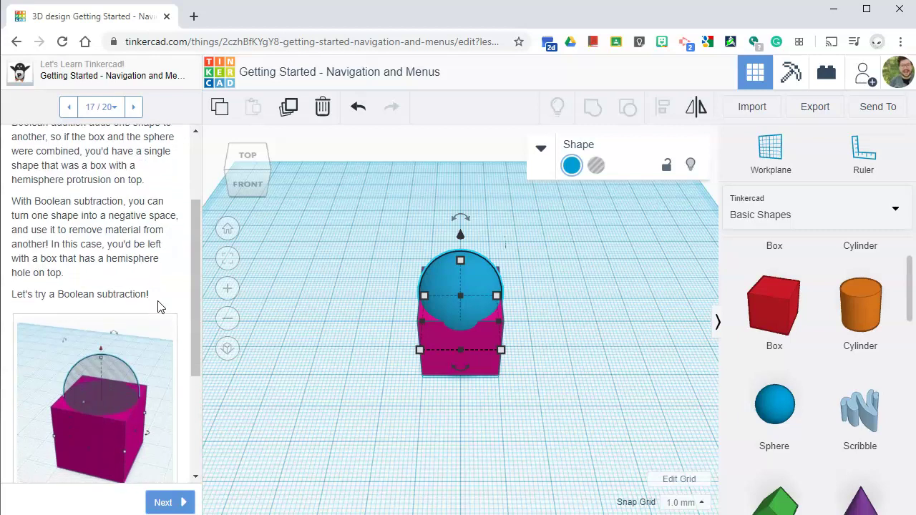
pyautogui.scroll(-1, 158, 305)
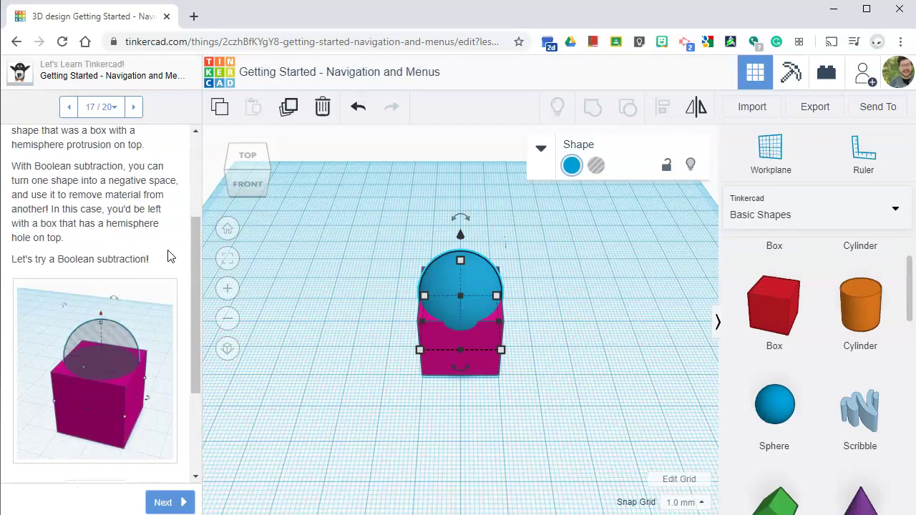
pyautogui.click(178, 244)
pyautogui.scroll(-2, 177, 244)
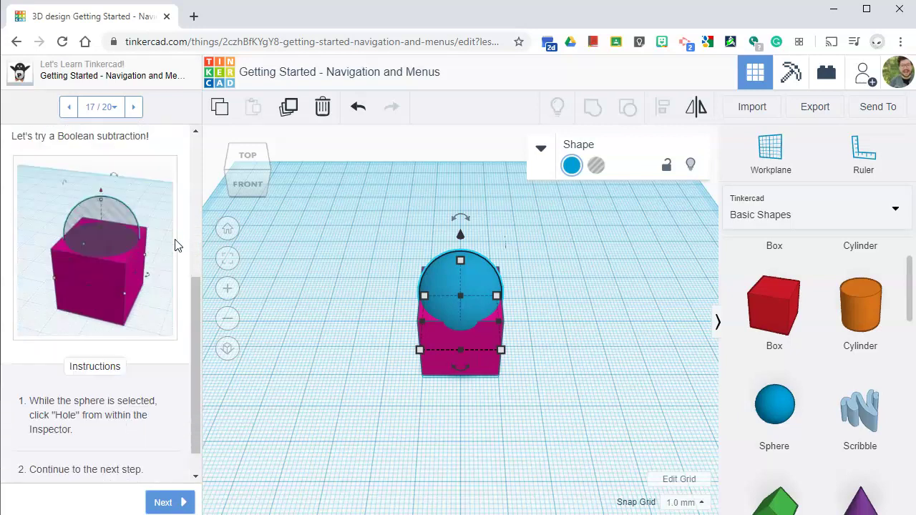
# Set the selected sphere to Hole in the Shape inspector and advance to step 18.
pyautogui.click(146, 349)
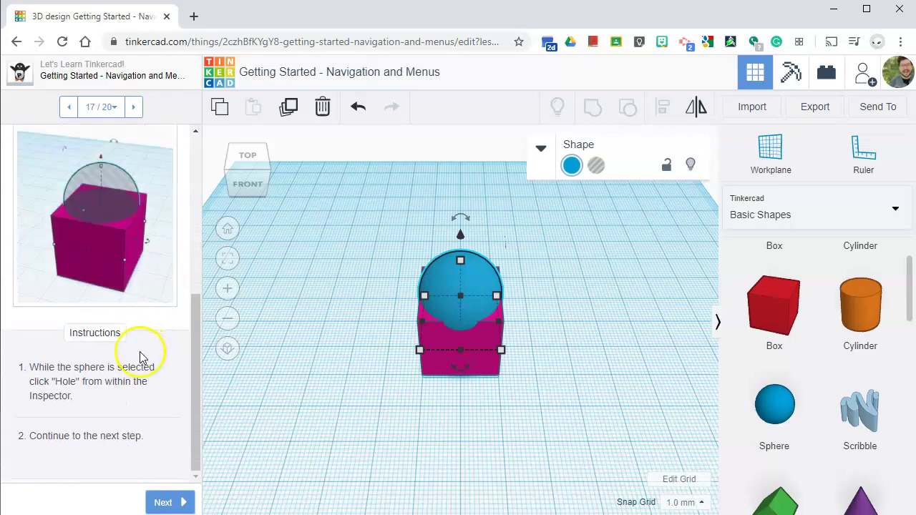
pyautogui.click(488, 271)
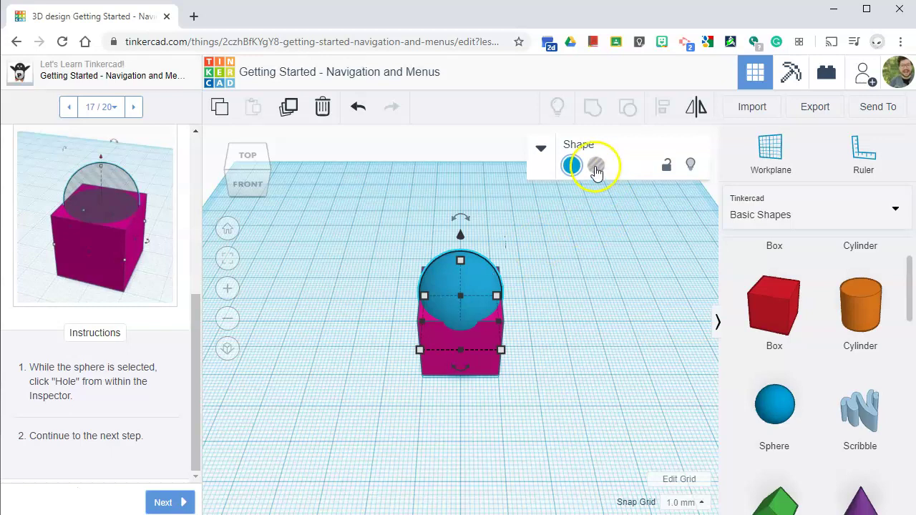
pyautogui.click(541, 149)
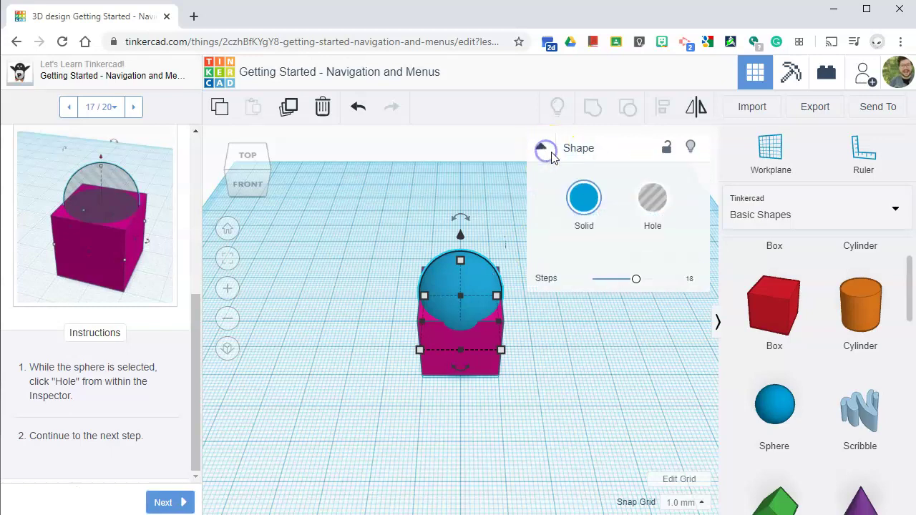
pyautogui.click(653, 204)
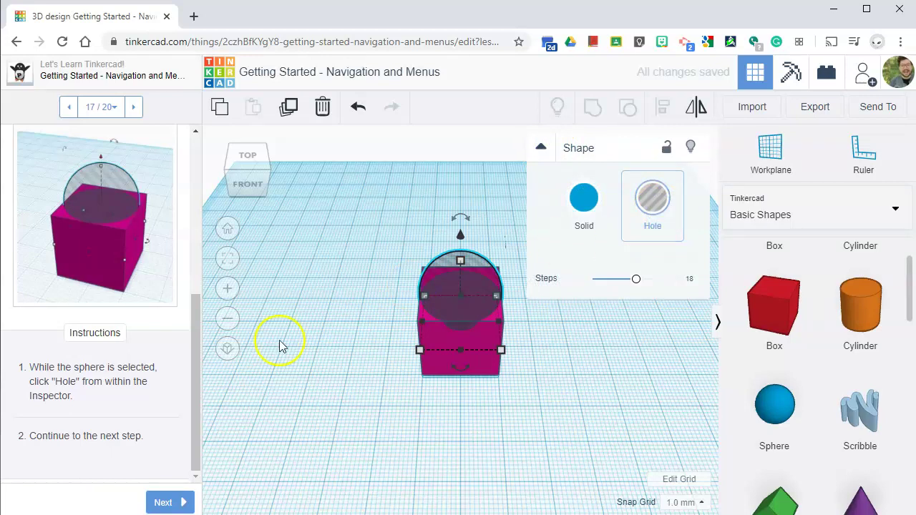
pyautogui.click(172, 503)
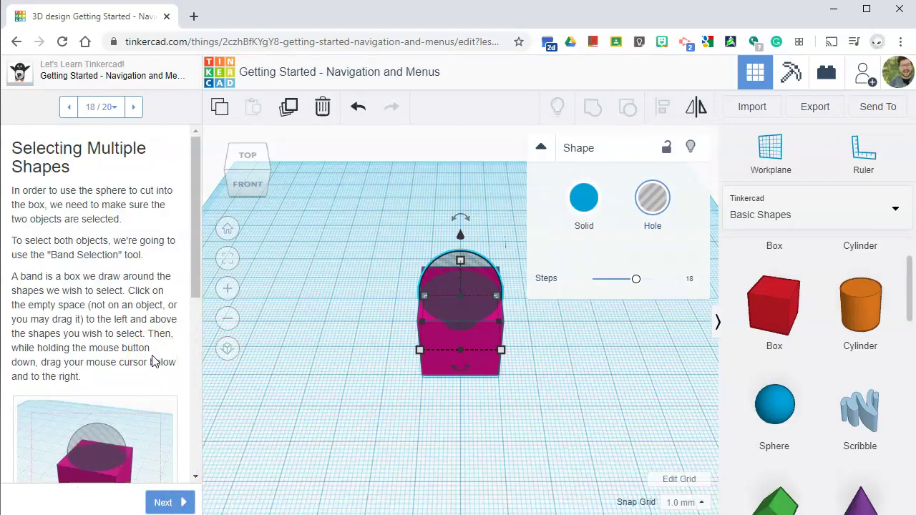
# Drag a selection band around the magenta box and sphere hole, then advance to step 19.
pyautogui.scroll(-5, 152, 362)
pyautogui.scroll(5, 152, 362)
pyautogui.scroll(-2, 148, 265)
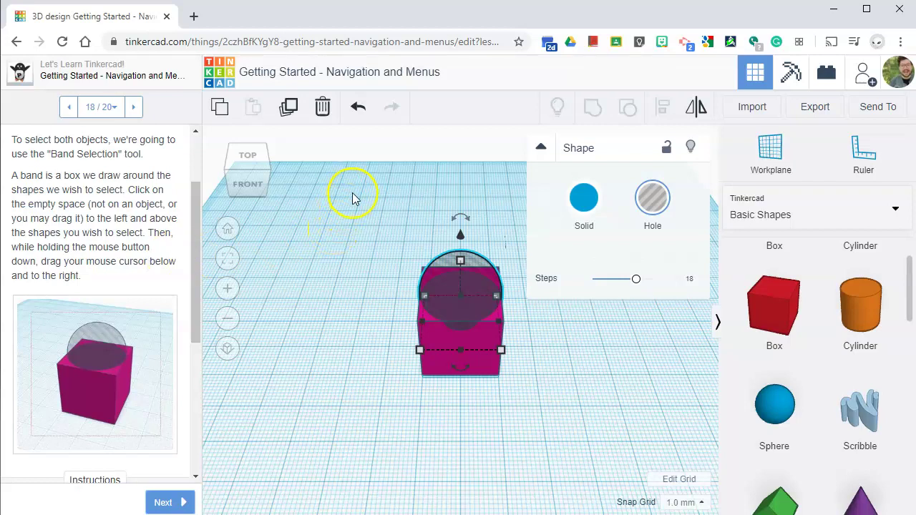
pyautogui.click(398, 209)
pyautogui.moveTo(398, 209); pyautogui.dragTo(530, 413)
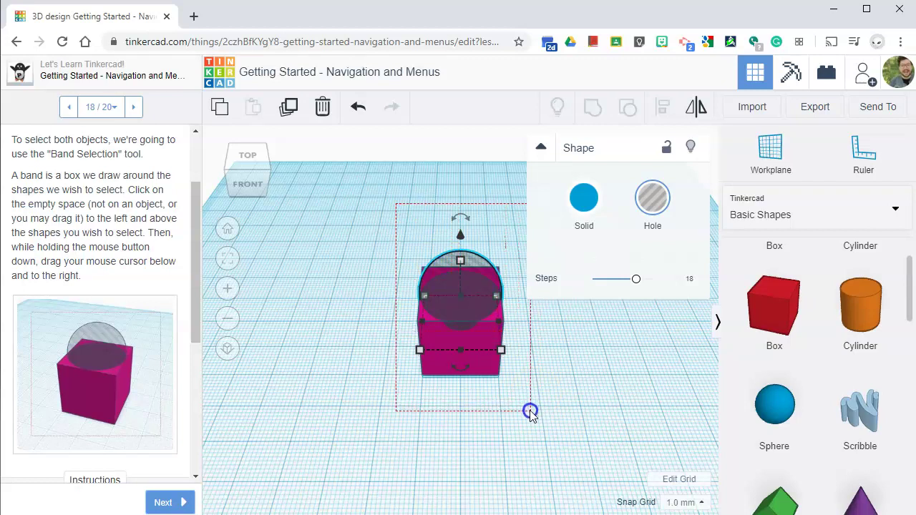
pyautogui.moveTo(531, 413); pyautogui.dragTo(529, 414)
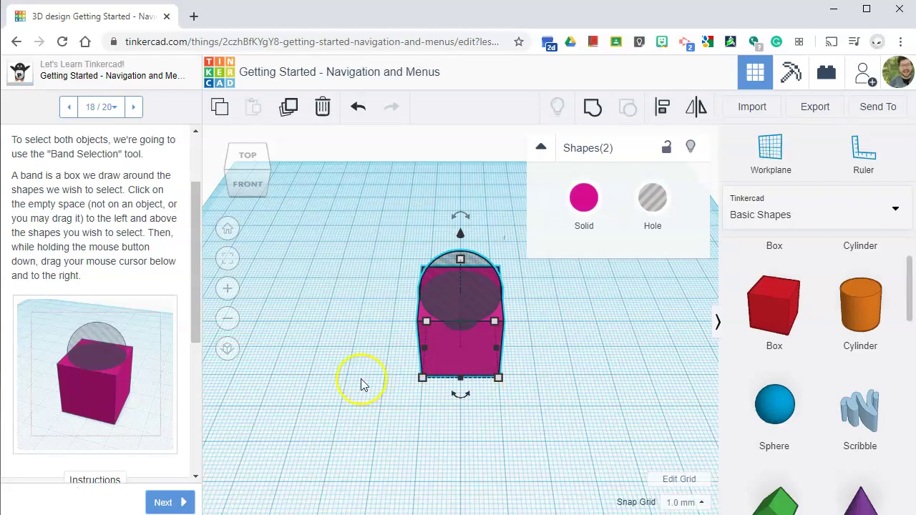
pyautogui.scroll(-3, 105, 292)
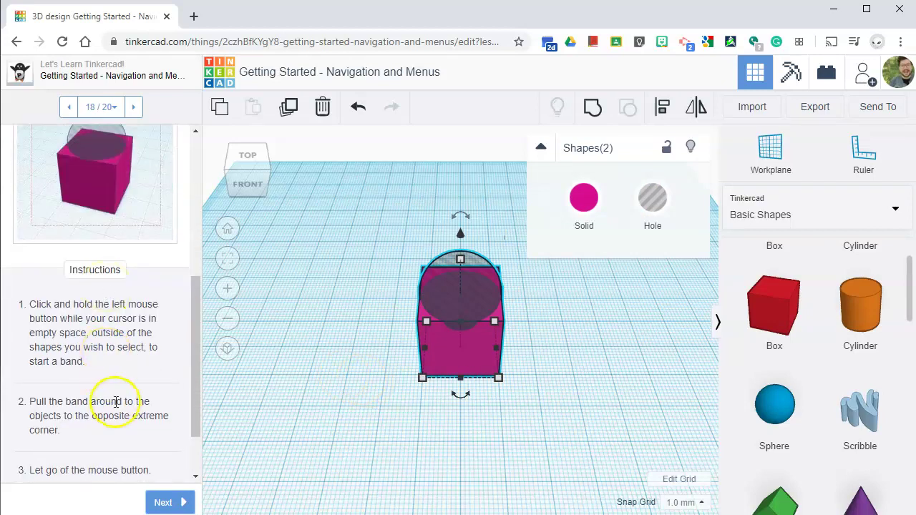
pyautogui.scroll(-1, 128, 357)
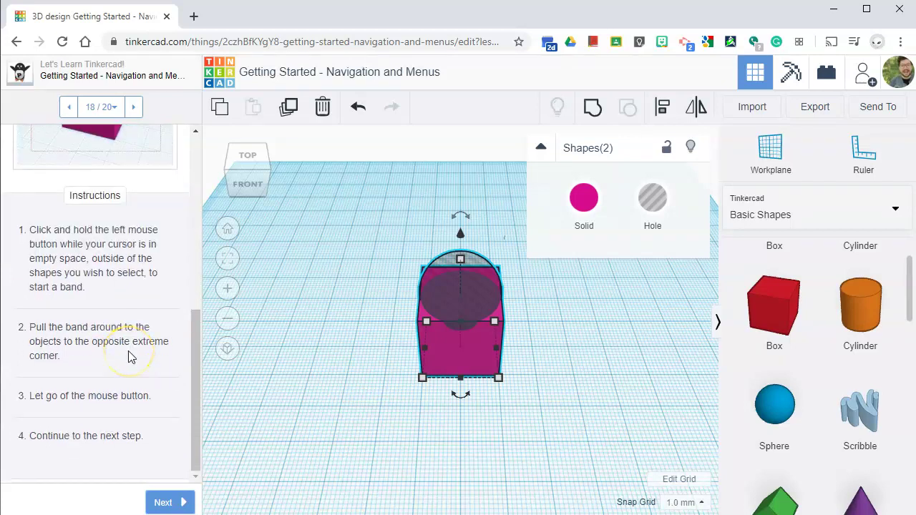
pyautogui.click(185, 501)
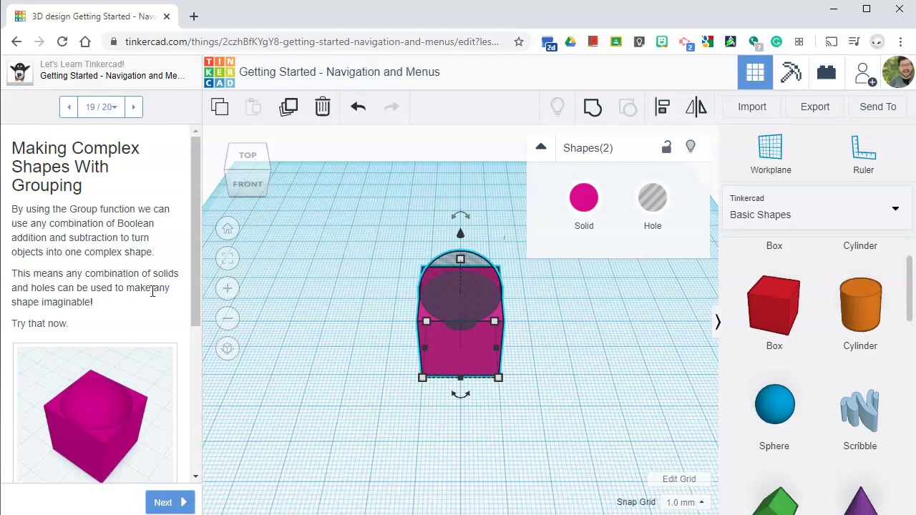
# Group the magenta box with the sphere hole and advance to the Congratulations step 20/20.
pyautogui.scroll(-2, 152, 292)
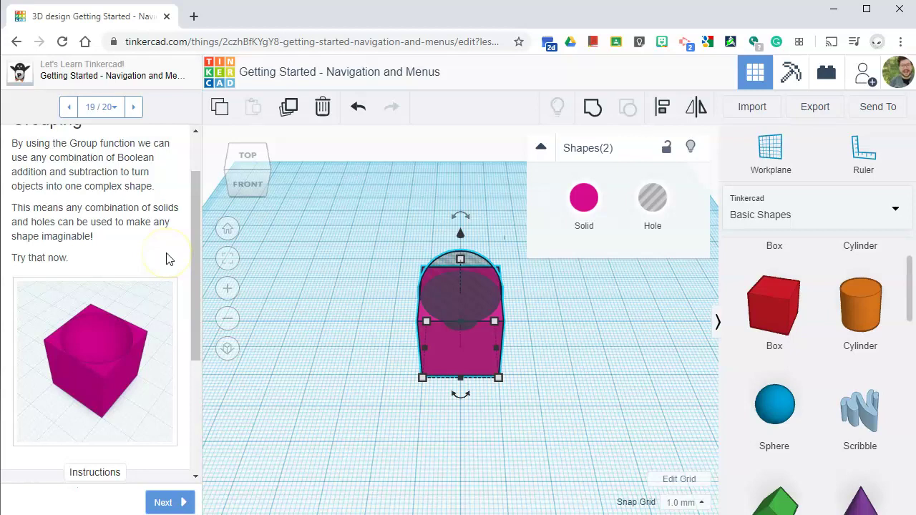
pyautogui.scroll(-3, 166, 259)
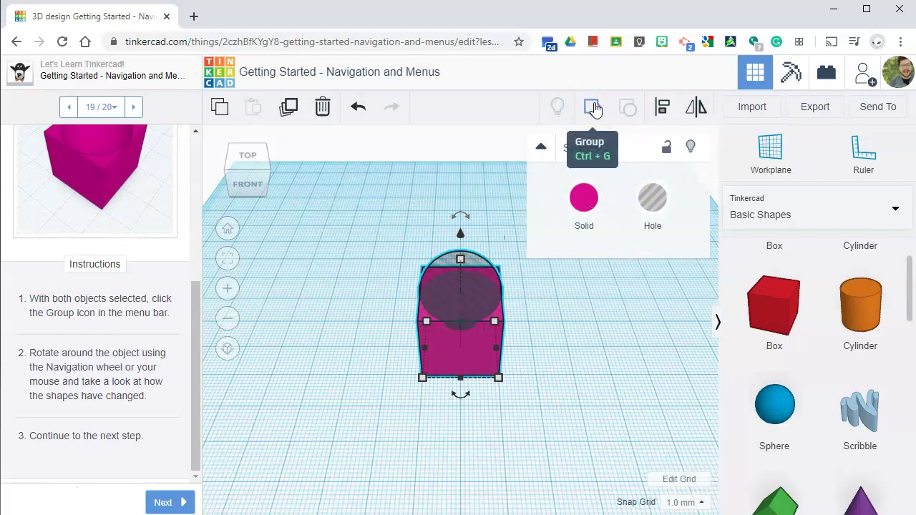
pyautogui.click(593, 108)
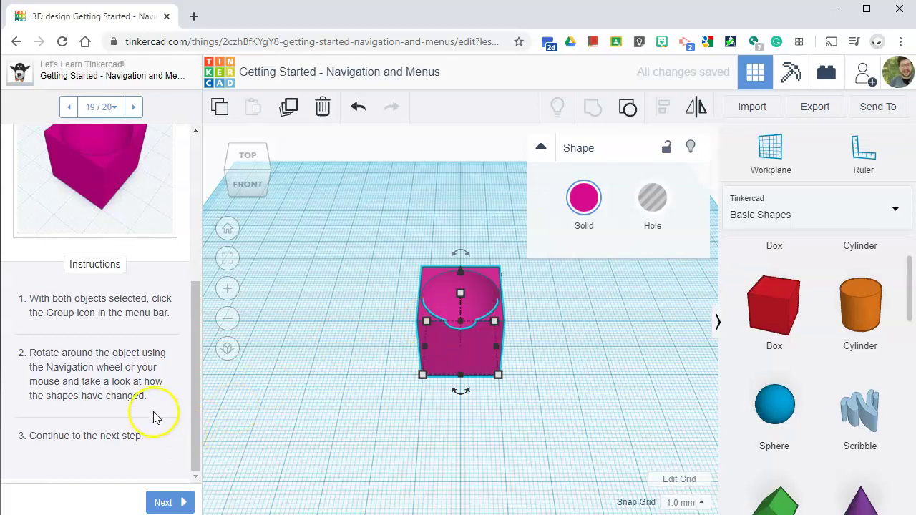
pyautogui.click(162, 503)
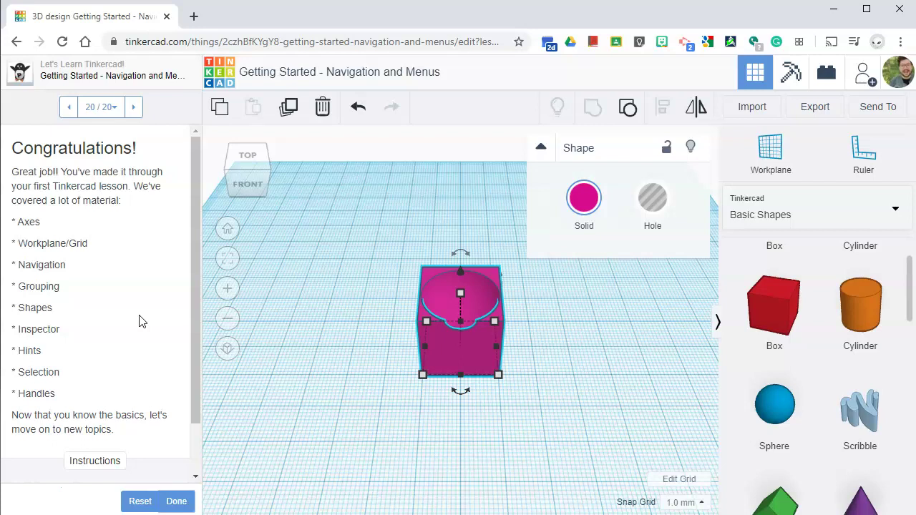
pyautogui.scroll(-1, 140, 324)
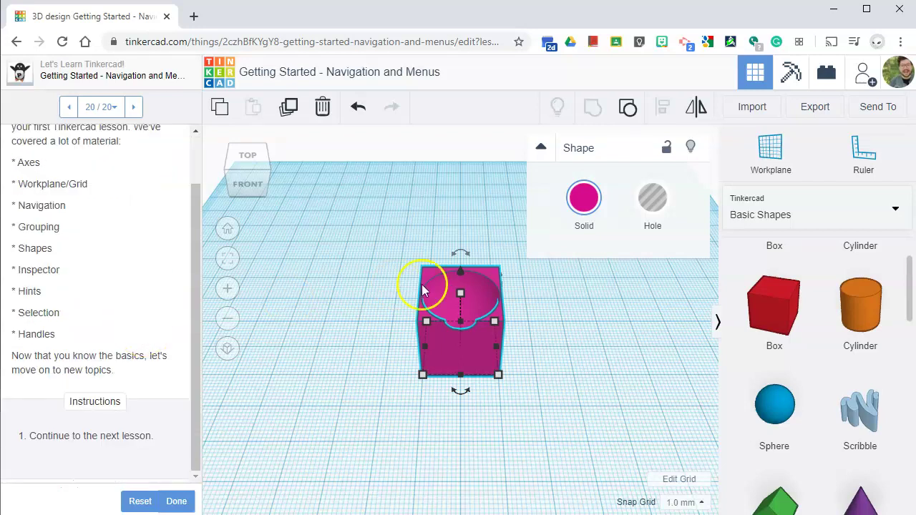
pyautogui.scroll(-5, 362, 335)
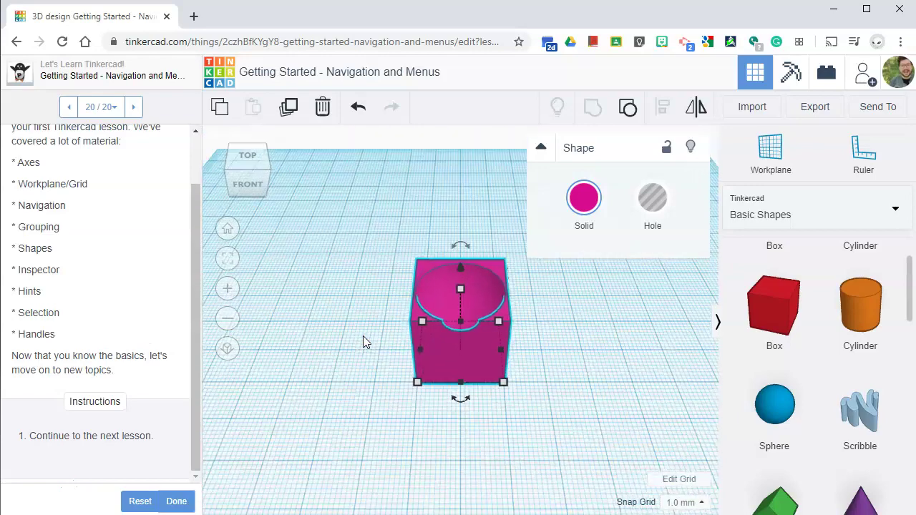
pyautogui.scroll(4, 480, 361)
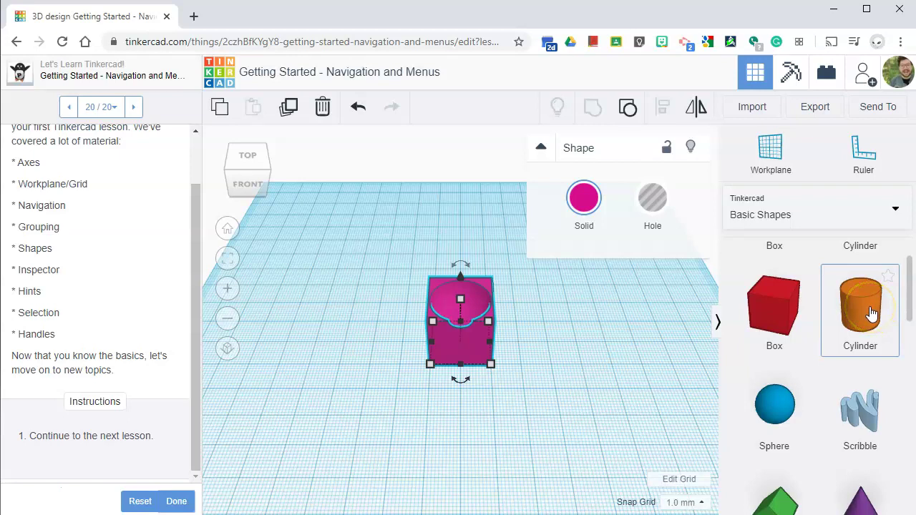
# Place a new cylinder and a sphere beside the box, then fit all shapes in view.
pyautogui.moveTo(871, 313); pyautogui.dragTo(546, 343)
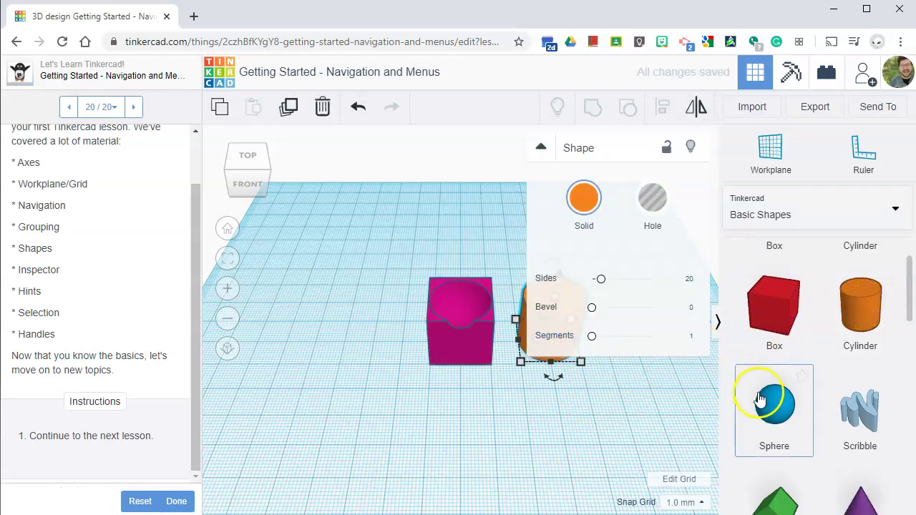
pyautogui.moveTo(768, 405); pyautogui.dragTo(620, 320)
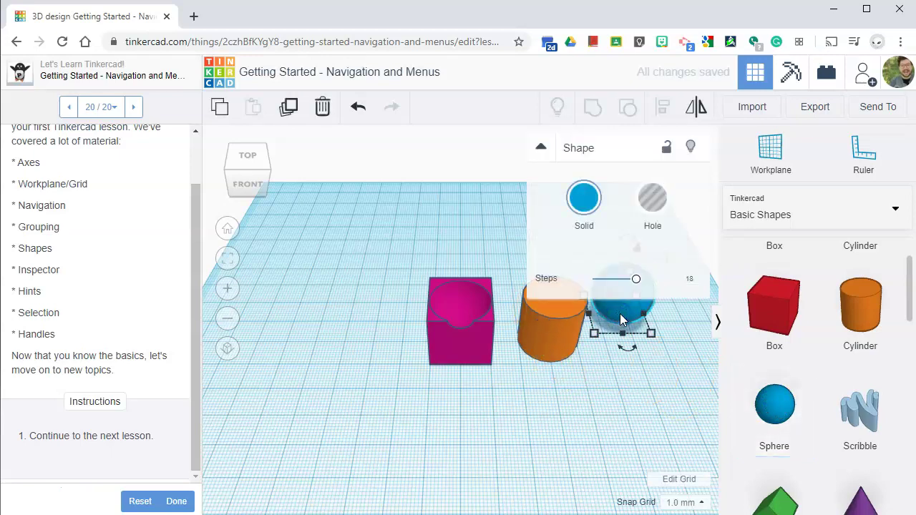
pyautogui.click(541, 147)
pyautogui.scroll(5, 635, 341)
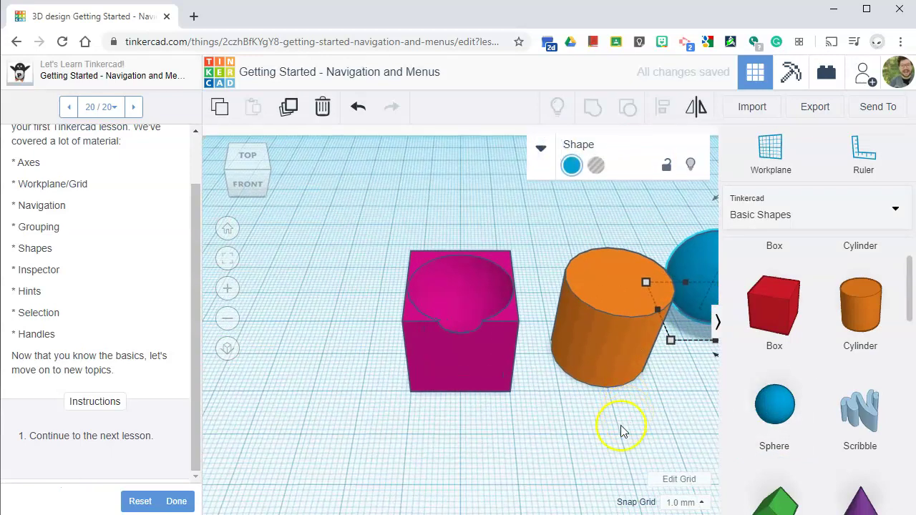
pyautogui.click(533, 402)
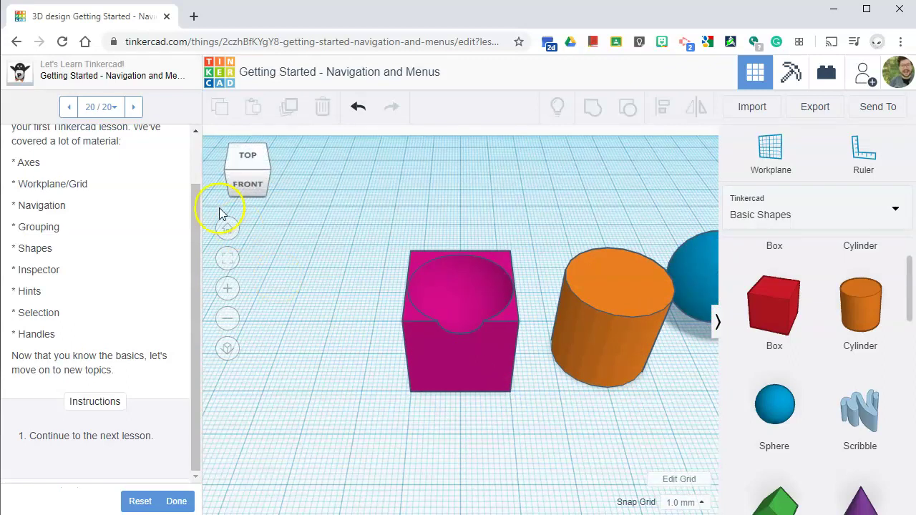
pyautogui.click(227, 258)
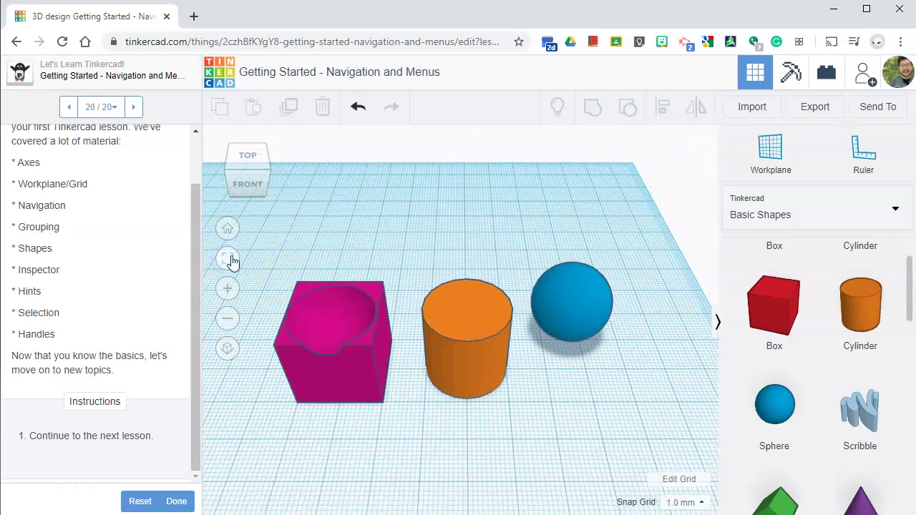
# Resize the sphere to about 17 by 14 mm, push it into the cylinder's side, and make it a hole.
pyautogui.click(575, 301)
pyautogui.moveTo(594, 303); pyautogui.dragTo(486, 360)
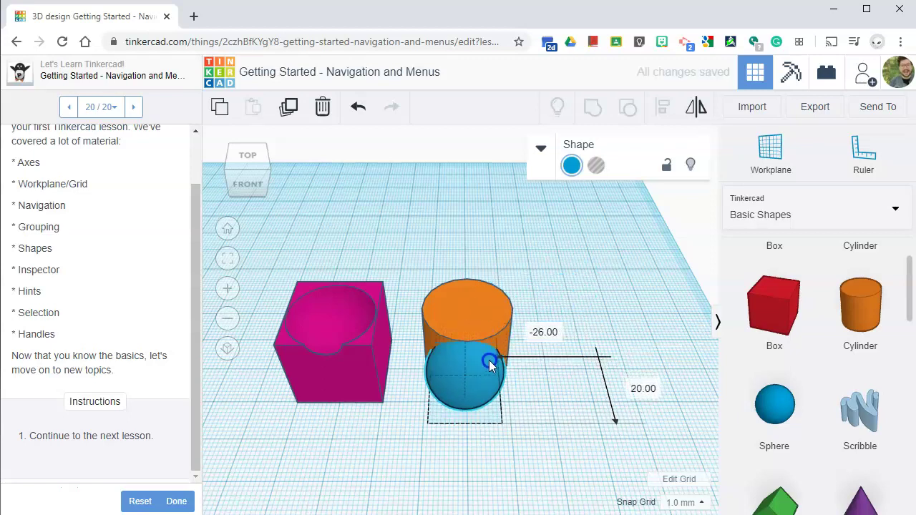
pyautogui.click(548, 256)
pyautogui.click(455, 381)
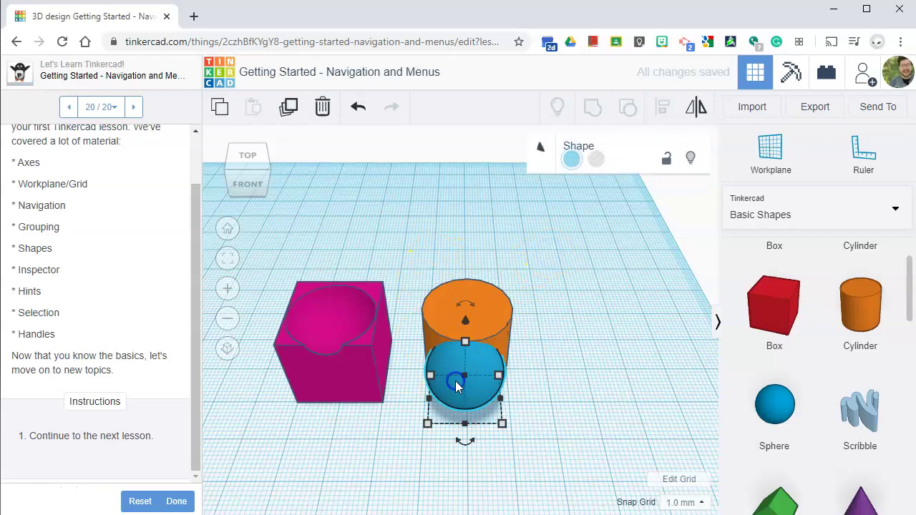
pyautogui.click(597, 167)
# Select the cylinder and sphere hole together and group them into one shape.
pyautogui.click(487, 225)
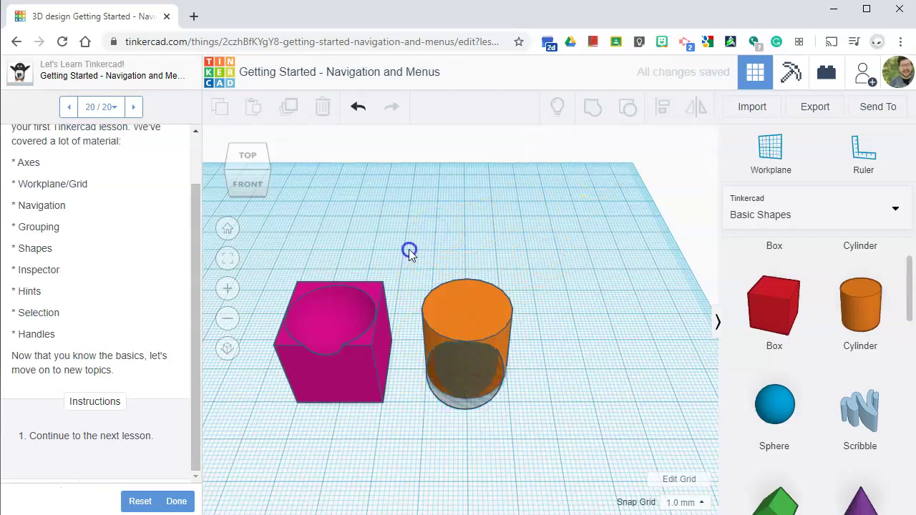
pyautogui.moveTo(408, 250); pyautogui.dragTo(543, 459)
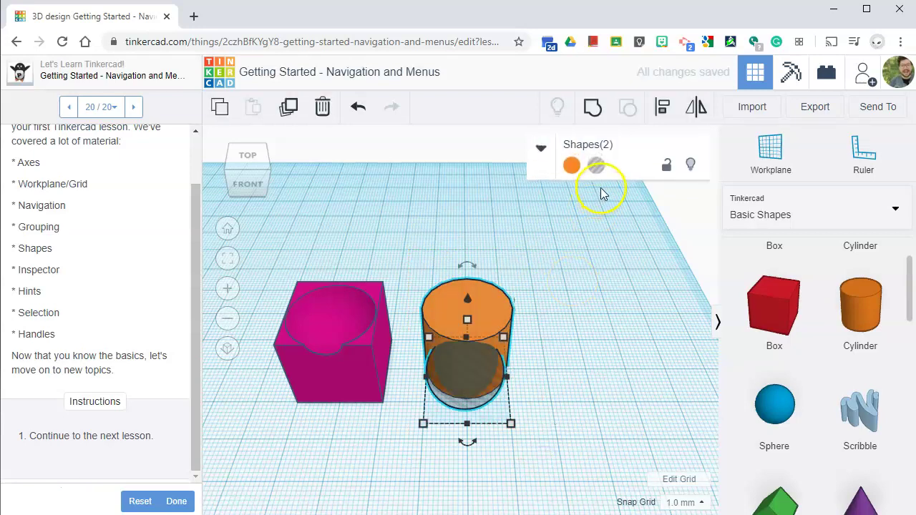
pyautogui.click(589, 109)
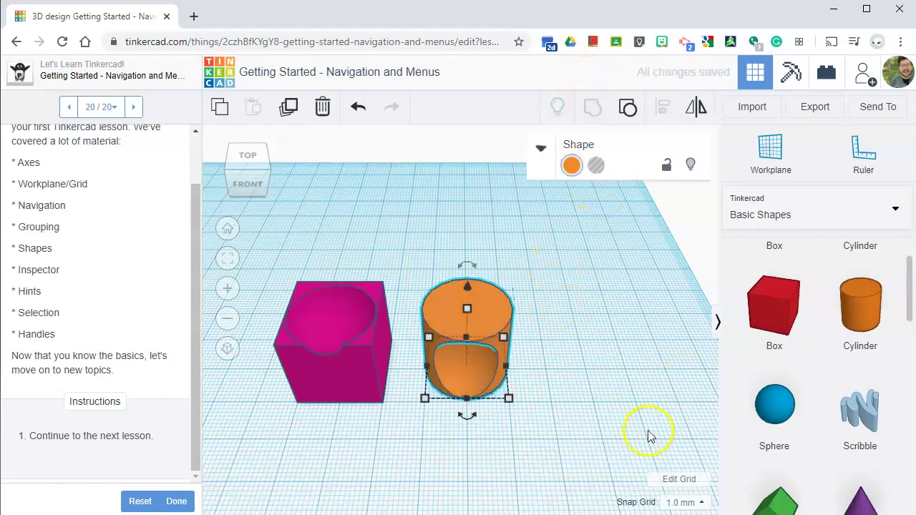
pyautogui.click(566, 365)
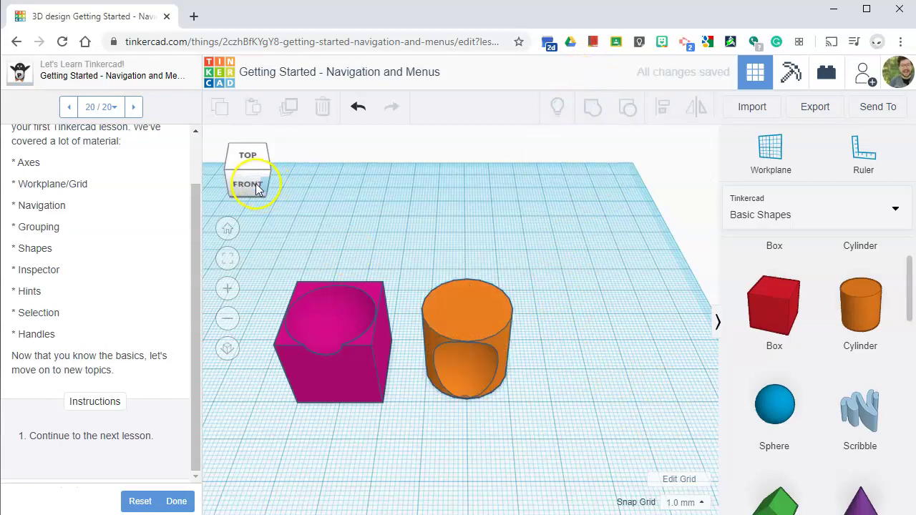
# Orbit the view to see the rounded hole in the orange cylinder's side.
pyautogui.moveTo(504, 372); pyautogui.dragTo(550, 350, button='right')
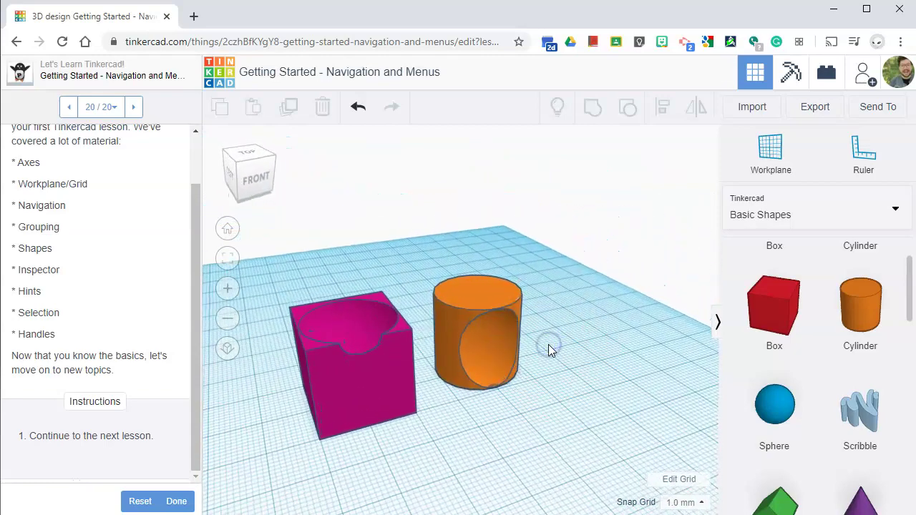